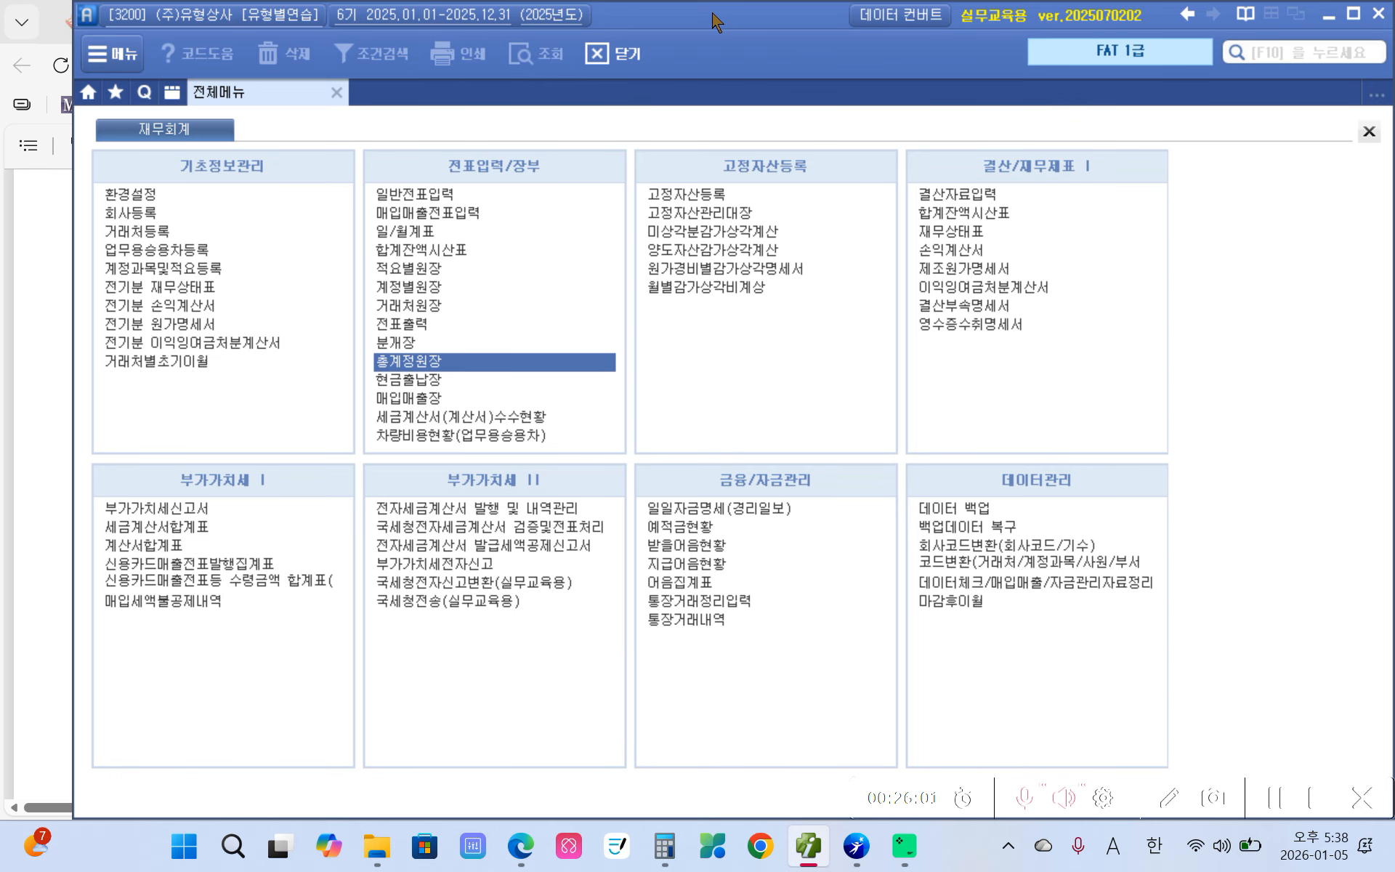
- Open the company-change login dialog at FAT 1급 after repositioning the accounting window
{"action": "left_click_drag", "start_coordinate": [715, 22], "coordinate": [818, 87]}
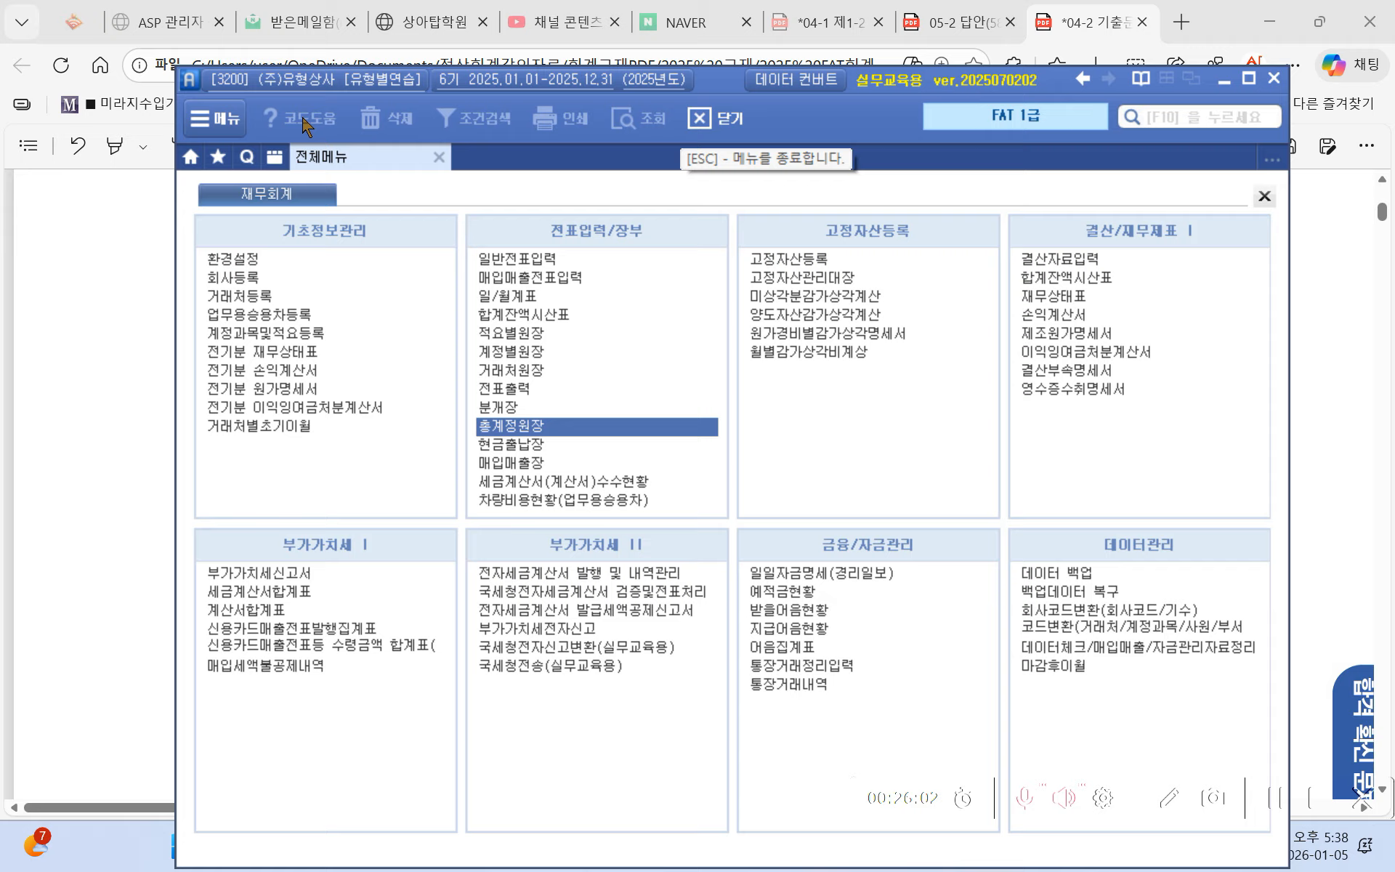
{"action": "left_click", "coordinate": [283, 82]}
{"action": "left_click", "coordinate": [1016, 186]}
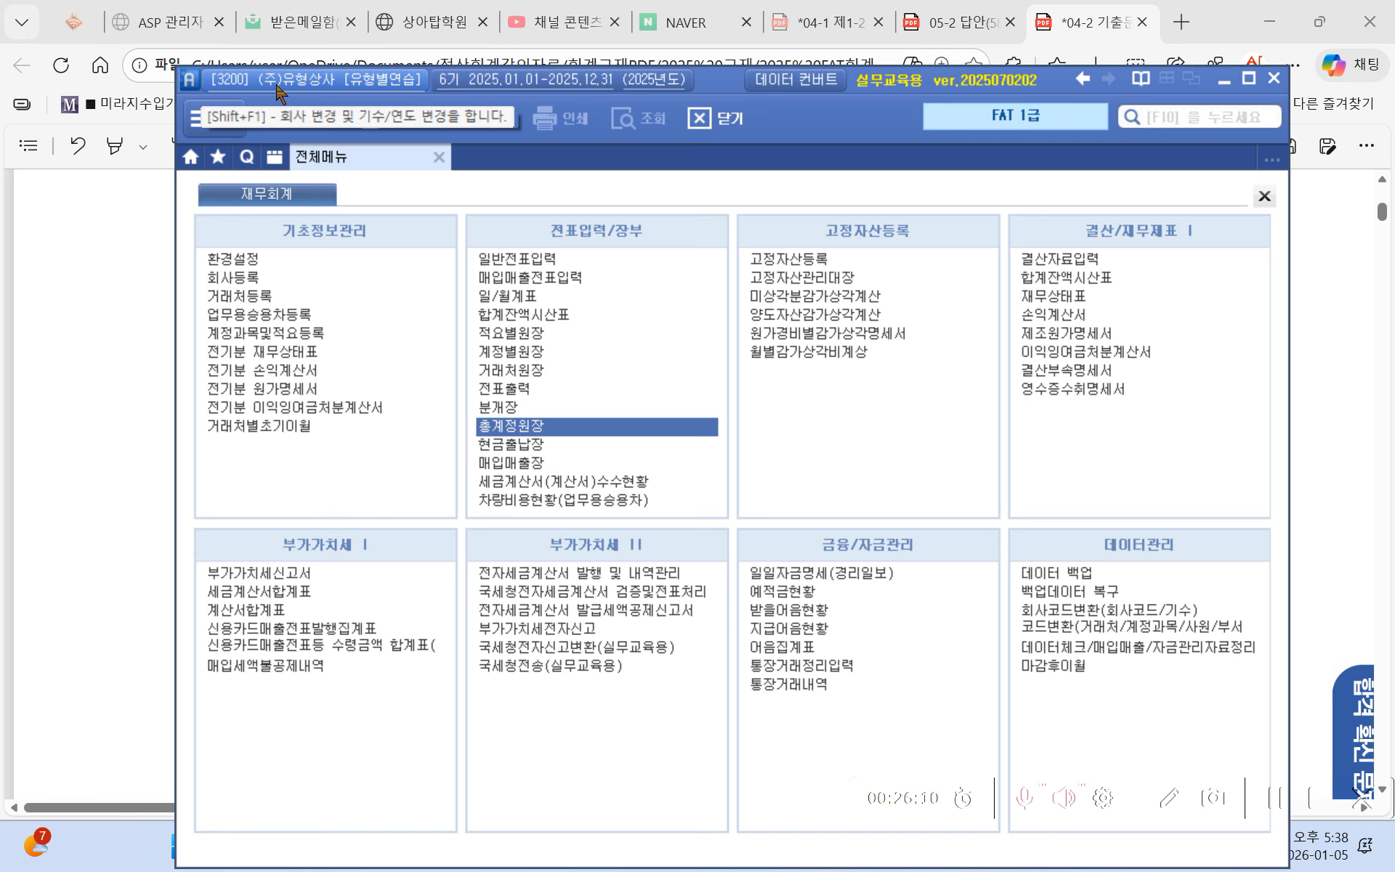
{"action": "left_click_drag", "start_coordinate": [720, 82], "coordinate": [626, 56]}
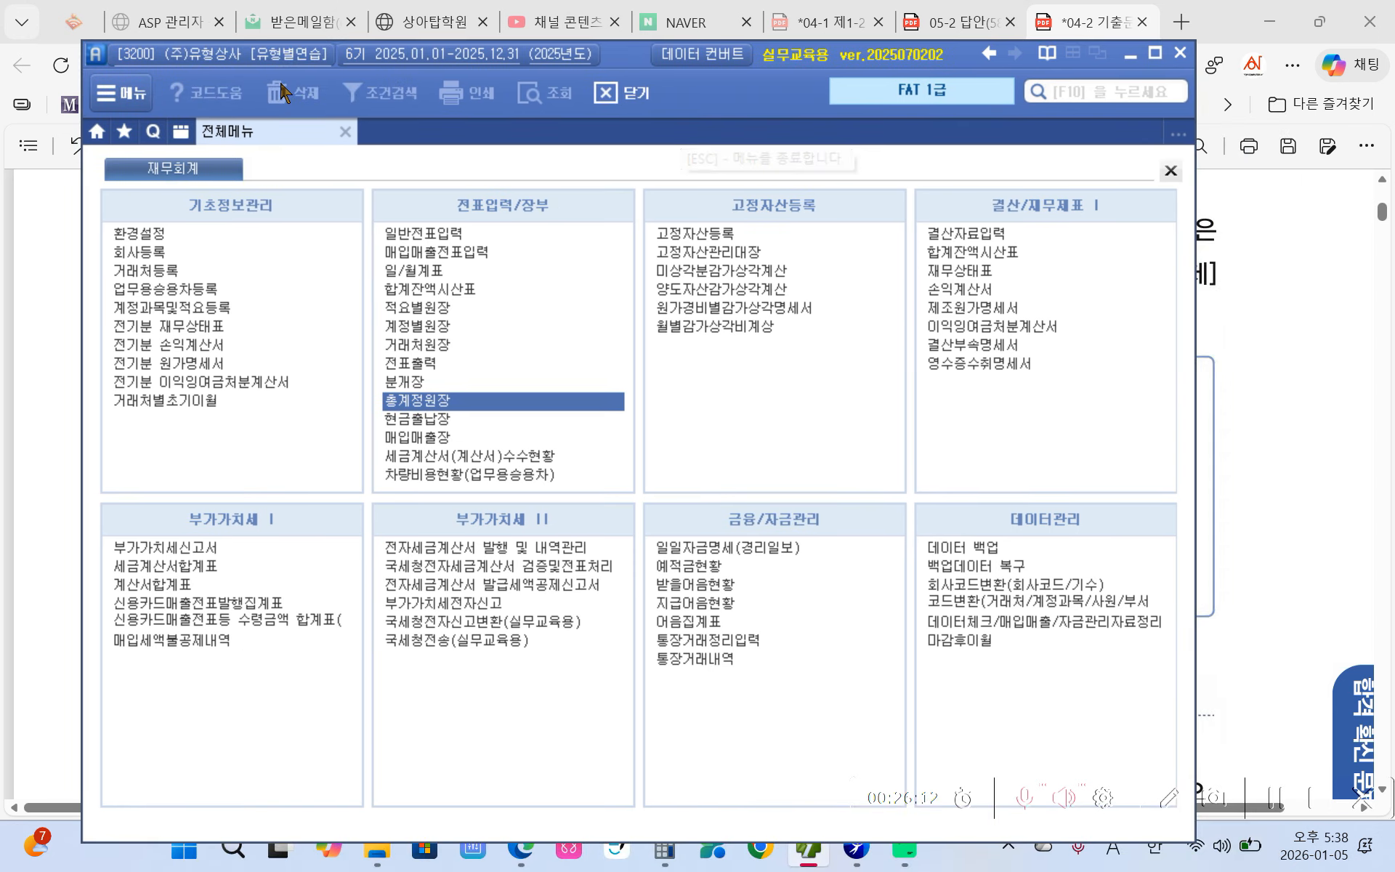
{"action": "left_click", "coordinate": [147, 54]}
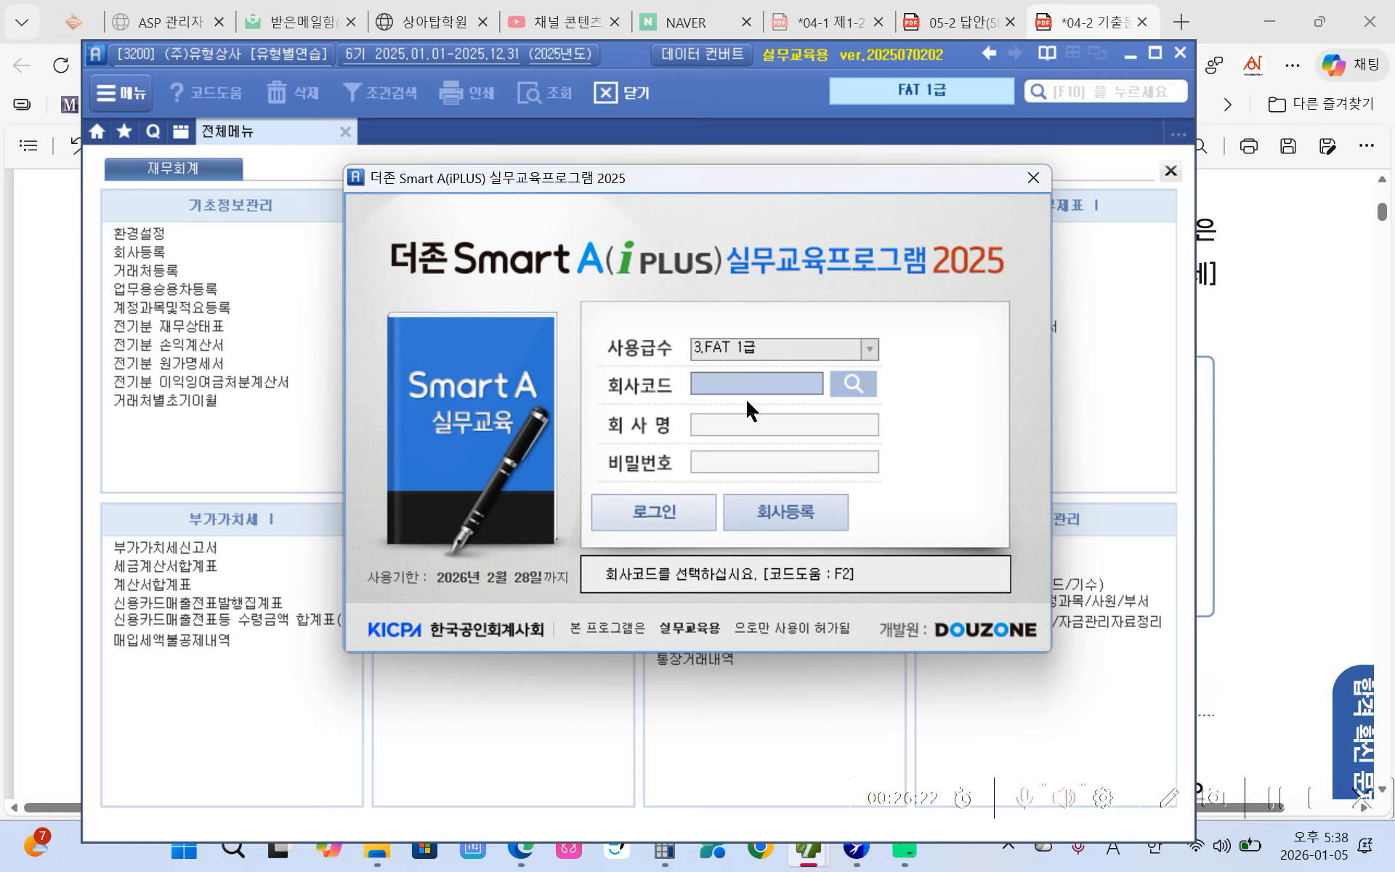
- Log into company 3269 (주)제로음료, open its 재무회계 full menu, and bring up the exam PDF
{"action": "left_click", "coordinate": [855, 383]}
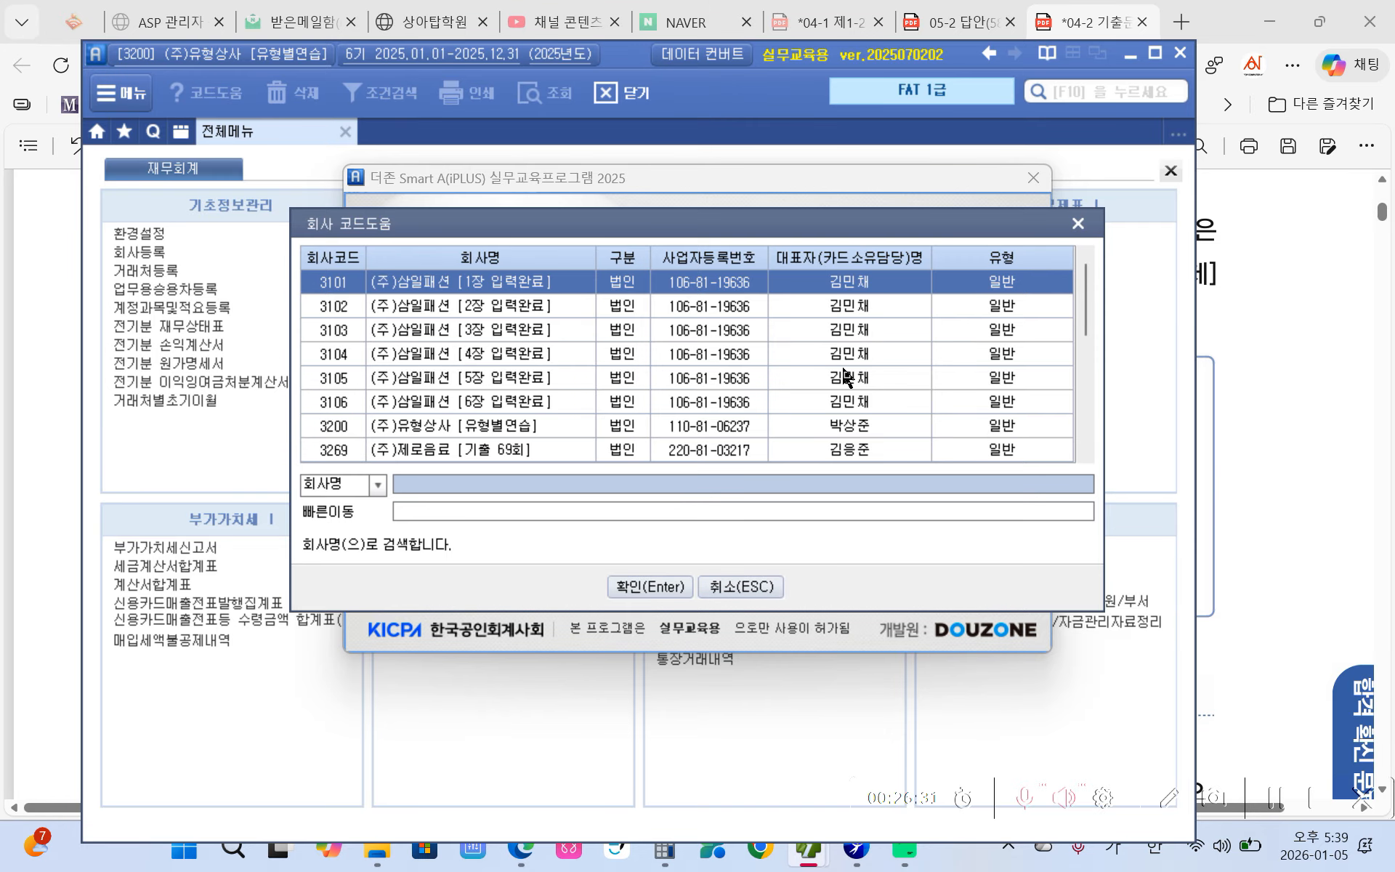
{"action": "left_click", "coordinate": [362, 454]}
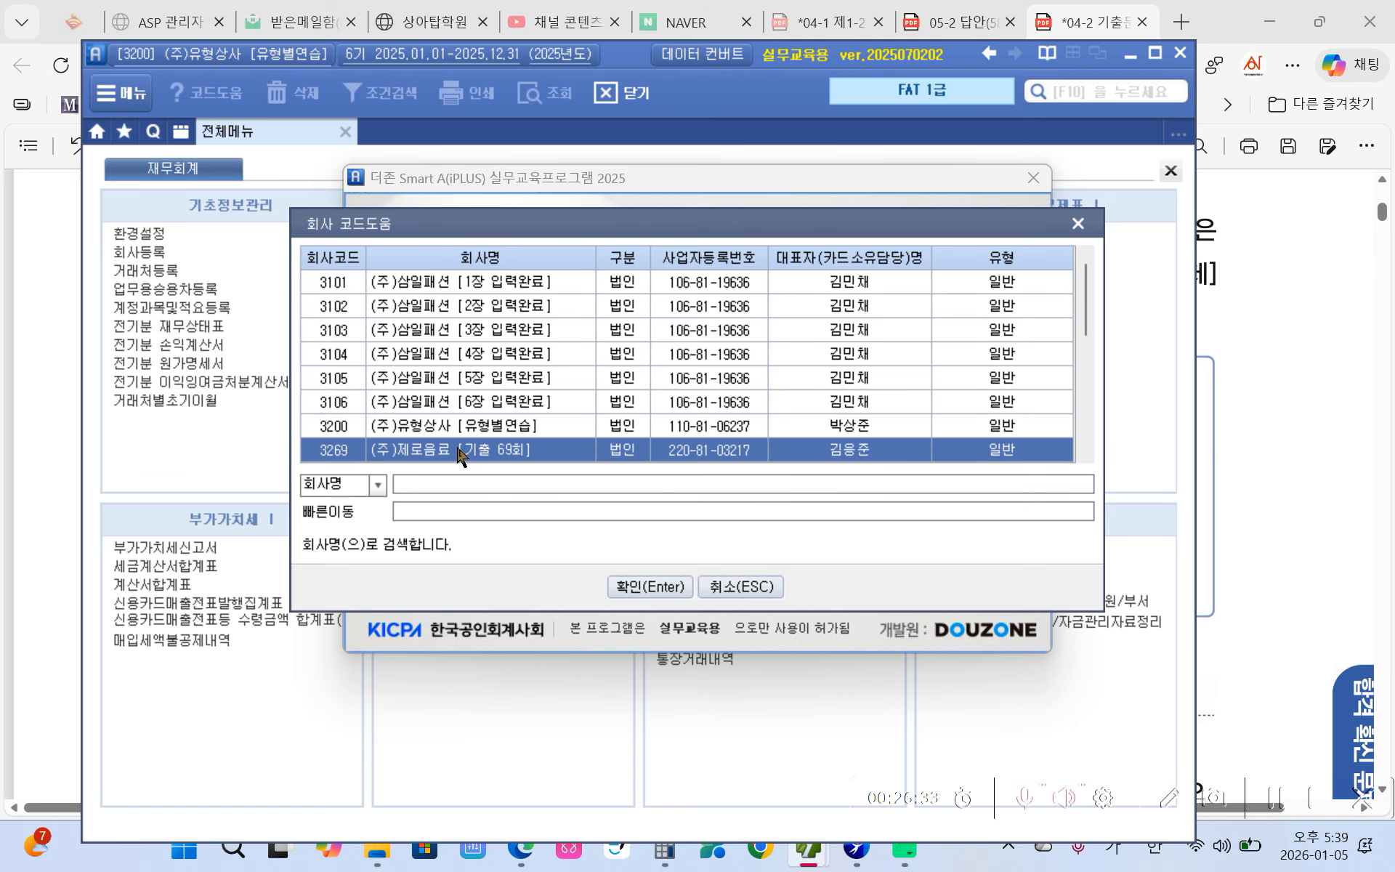
{"action": "left_click", "coordinate": [643, 587]}
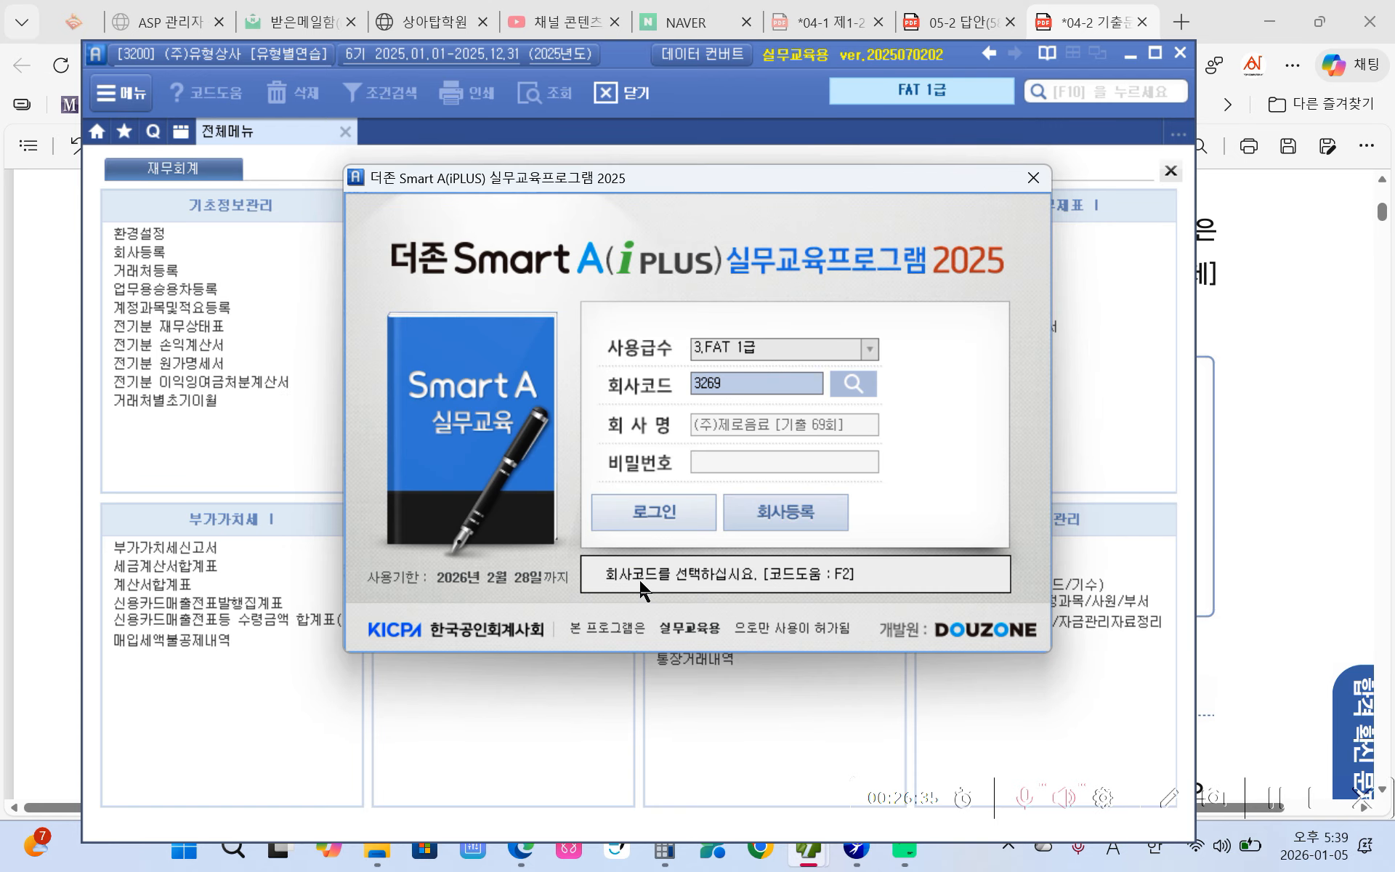
{"action": "left_click", "coordinate": [641, 516]}
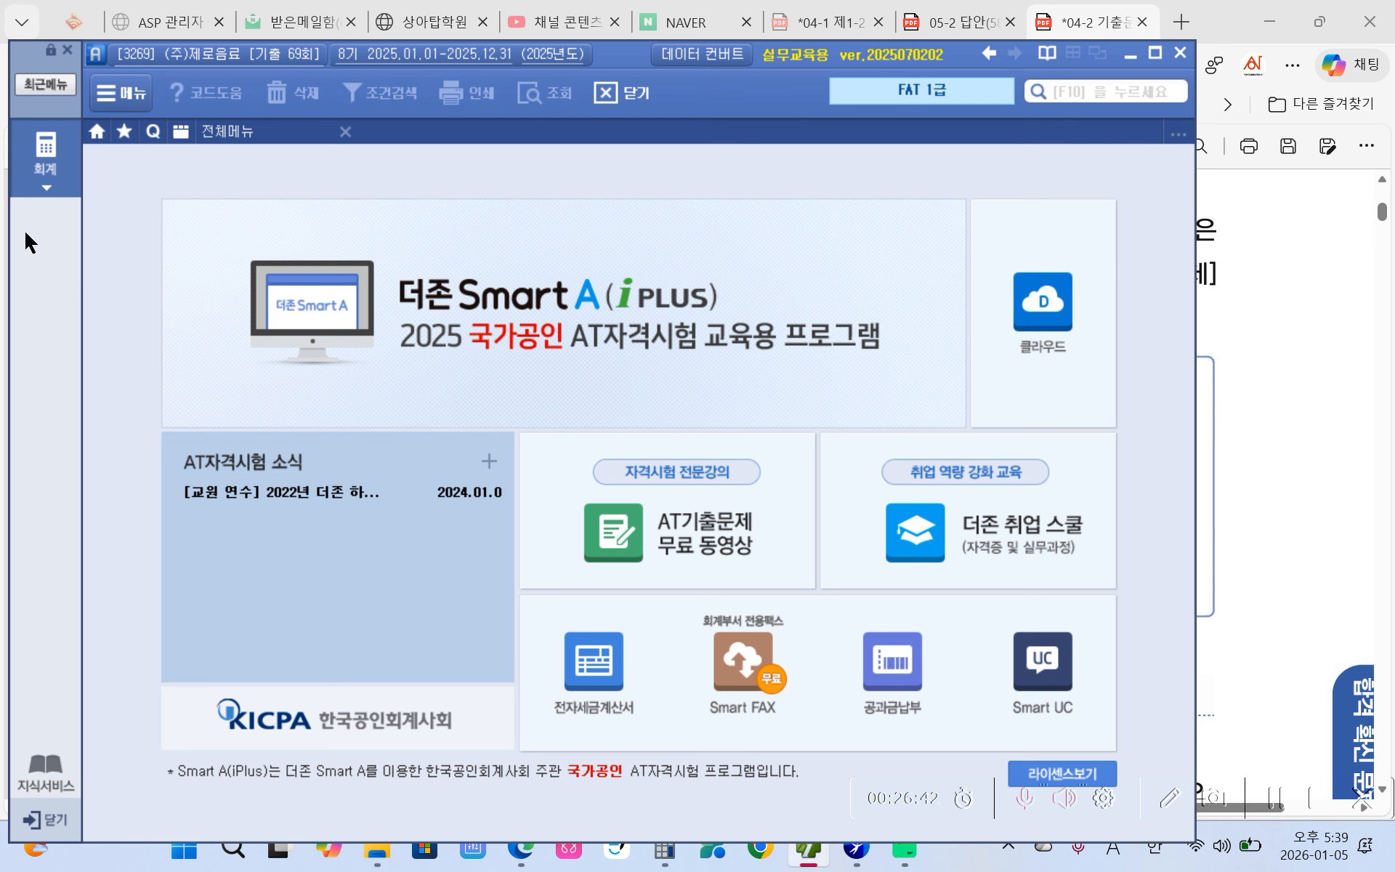
{"action": "left_click", "coordinate": [56, 182]}
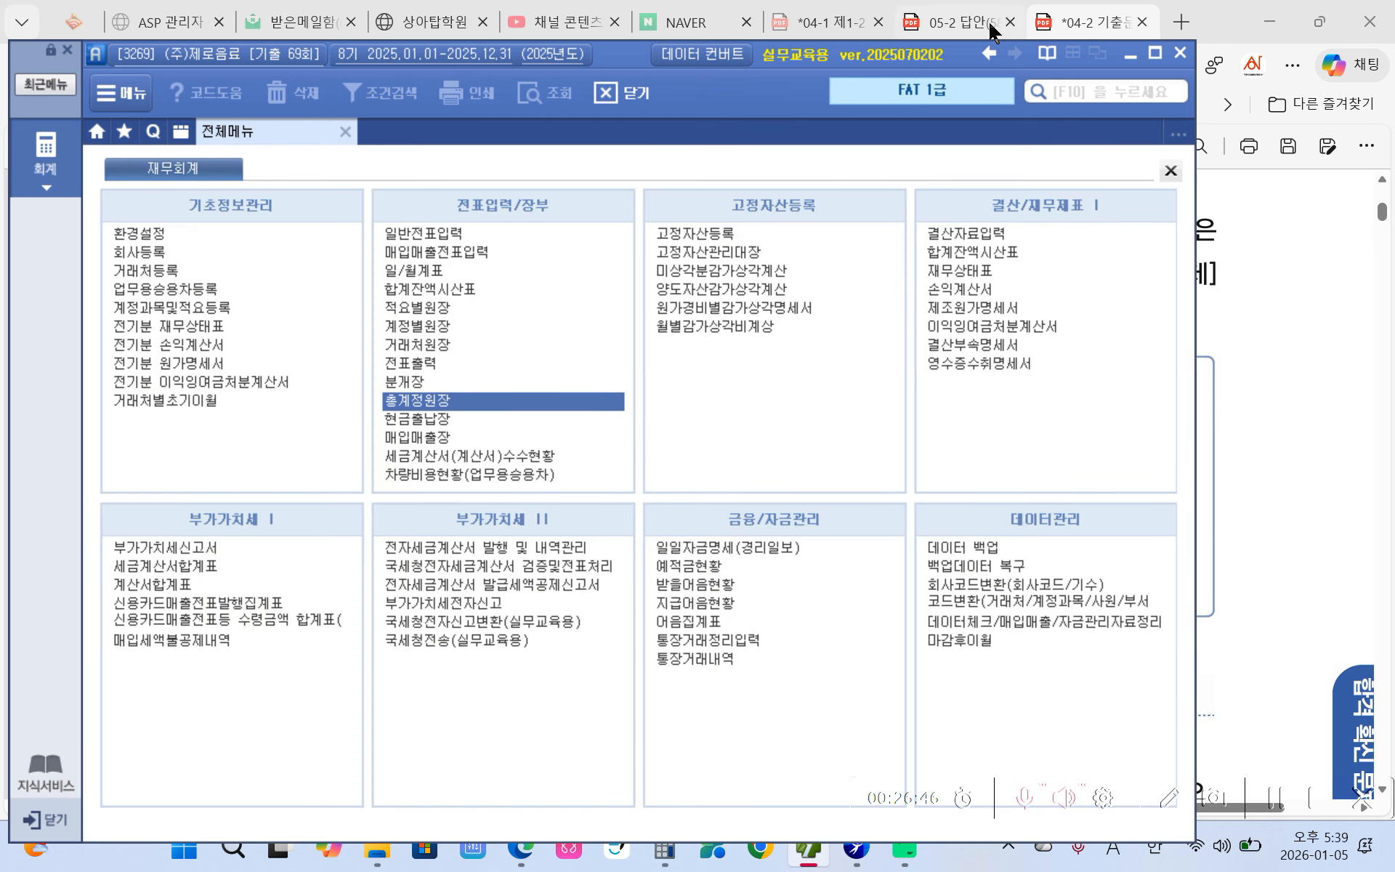
{"action": "left_click_drag", "start_coordinate": [727, 67], "coordinate": [733, 45]}
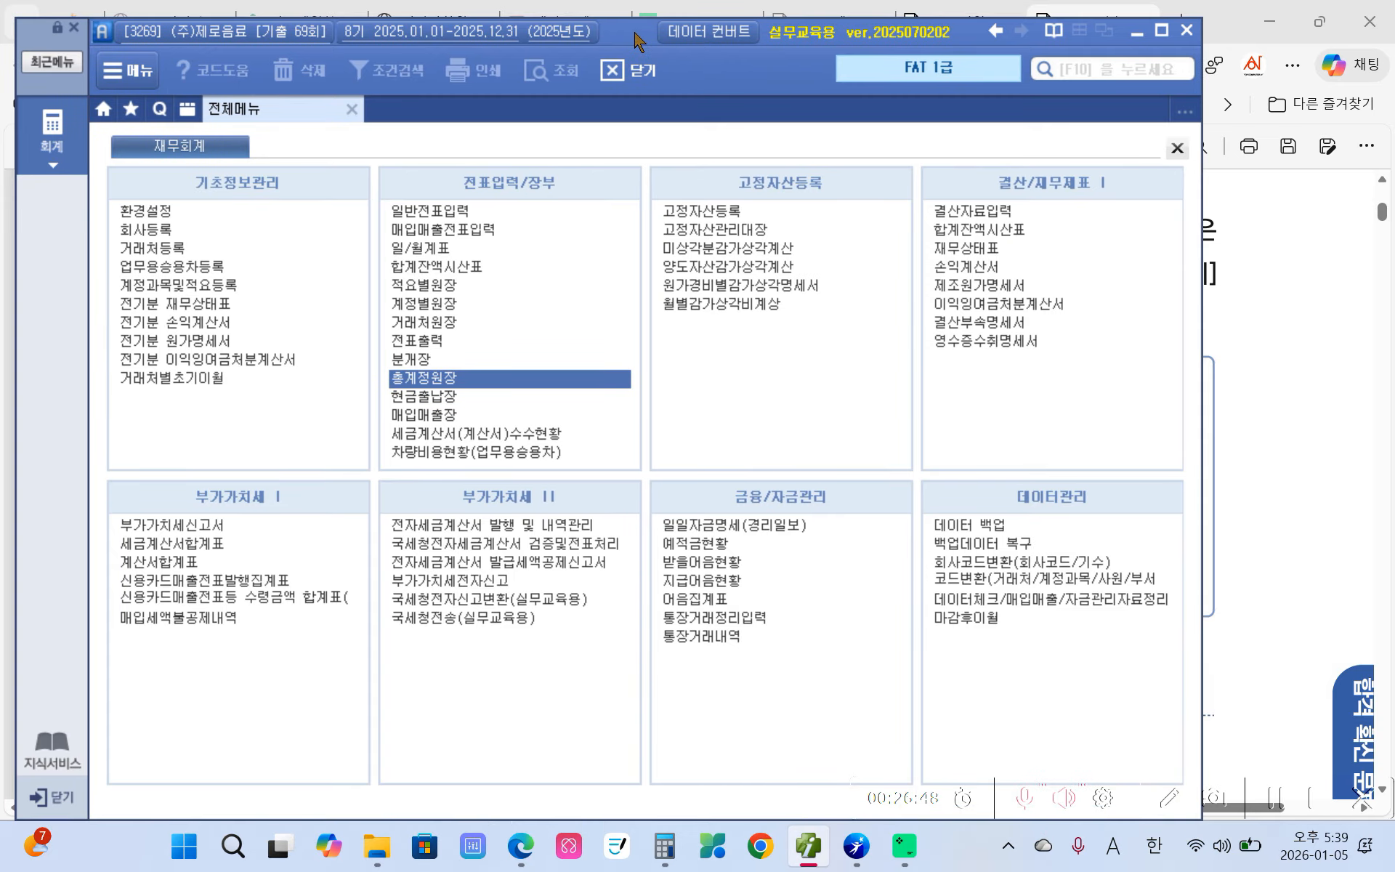
{"action": "left_click", "coordinate": [520, 845]}
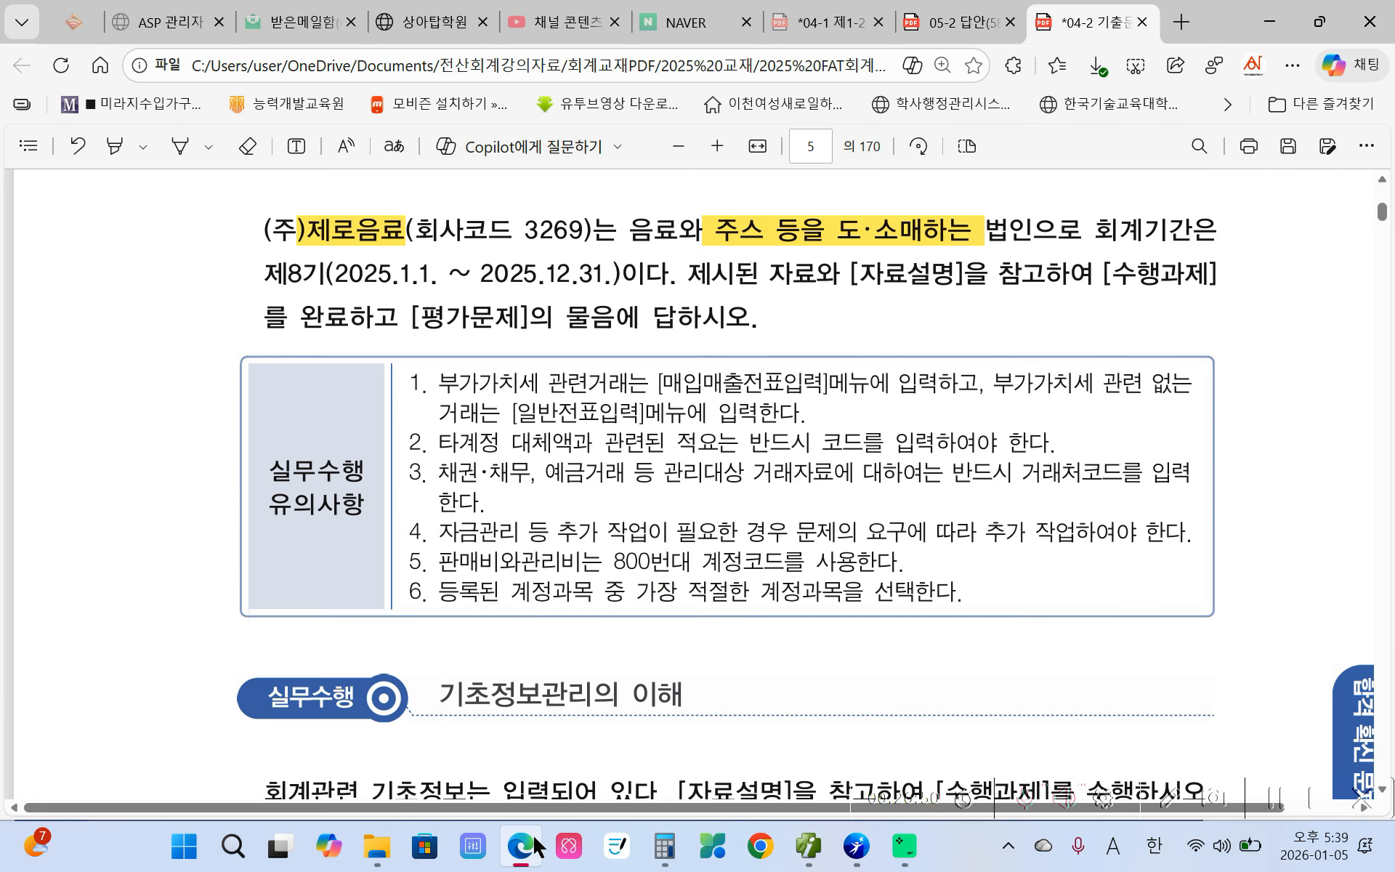
- Highlight the heading 기초정보관리의 이해 in yellow in the exam PDF
{"action": "scroll", "coordinate": [717, 430], "scroll_direction": "down", "scroll_amount": 7}
{"action": "scroll", "coordinate": [509, 483], "scroll_direction": "up", "scroll_amount": 5}
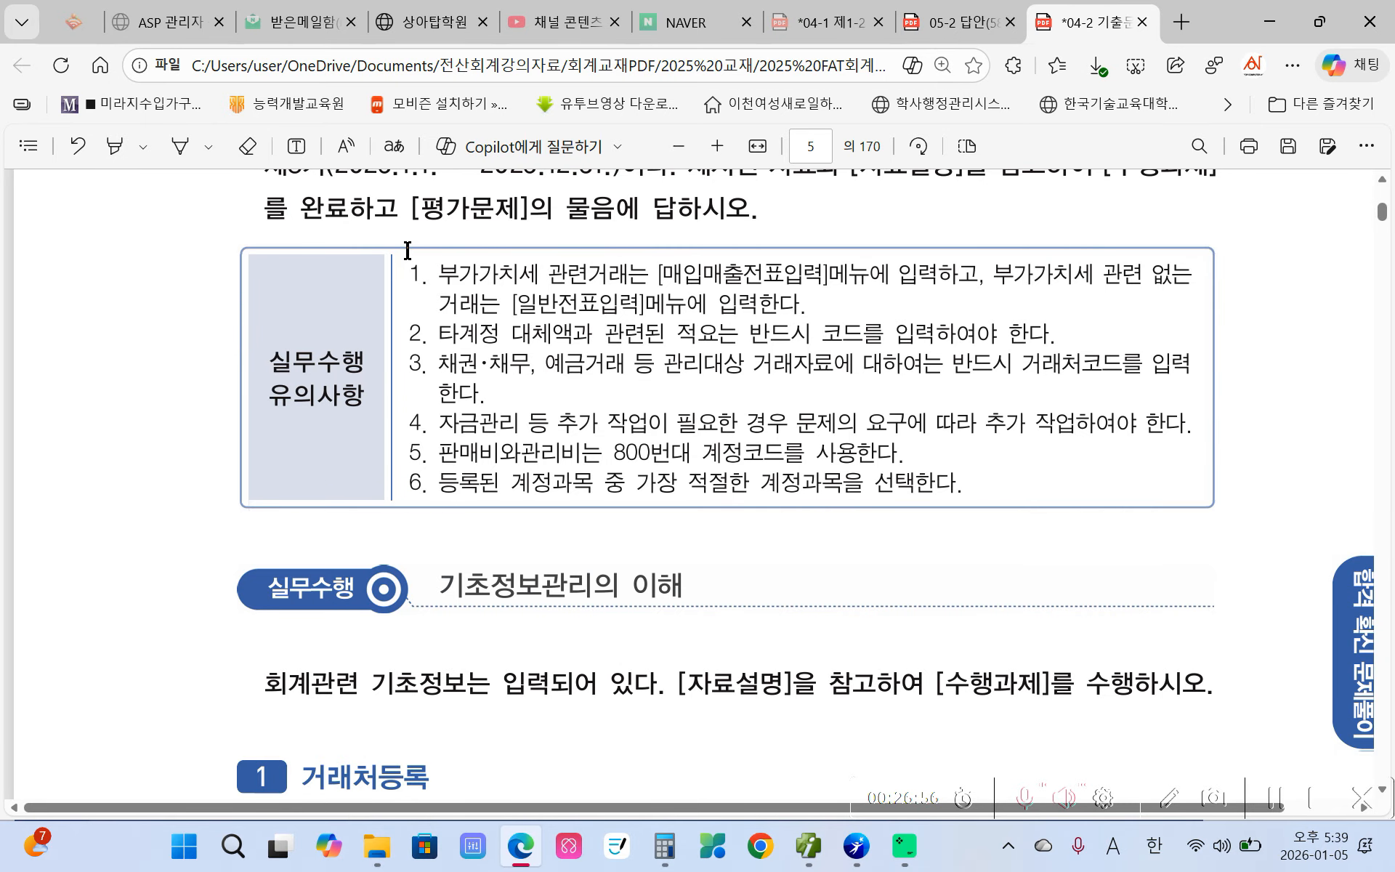
{"action": "left_click_drag", "start_coordinate": [407, 270], "coordinate": [976, 474]}
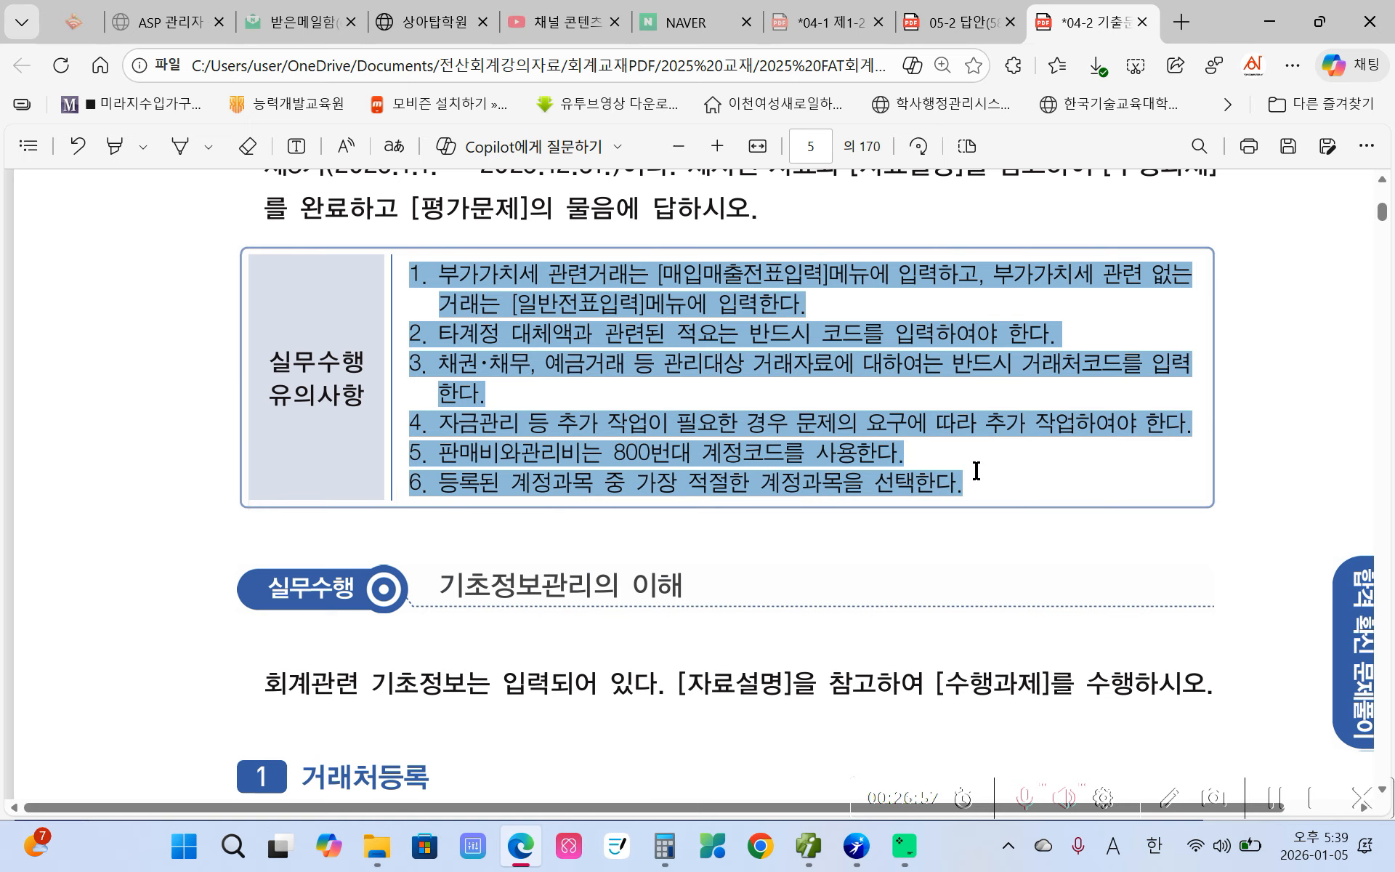
{"action": "left_click", "coordinate": [739, 458]}
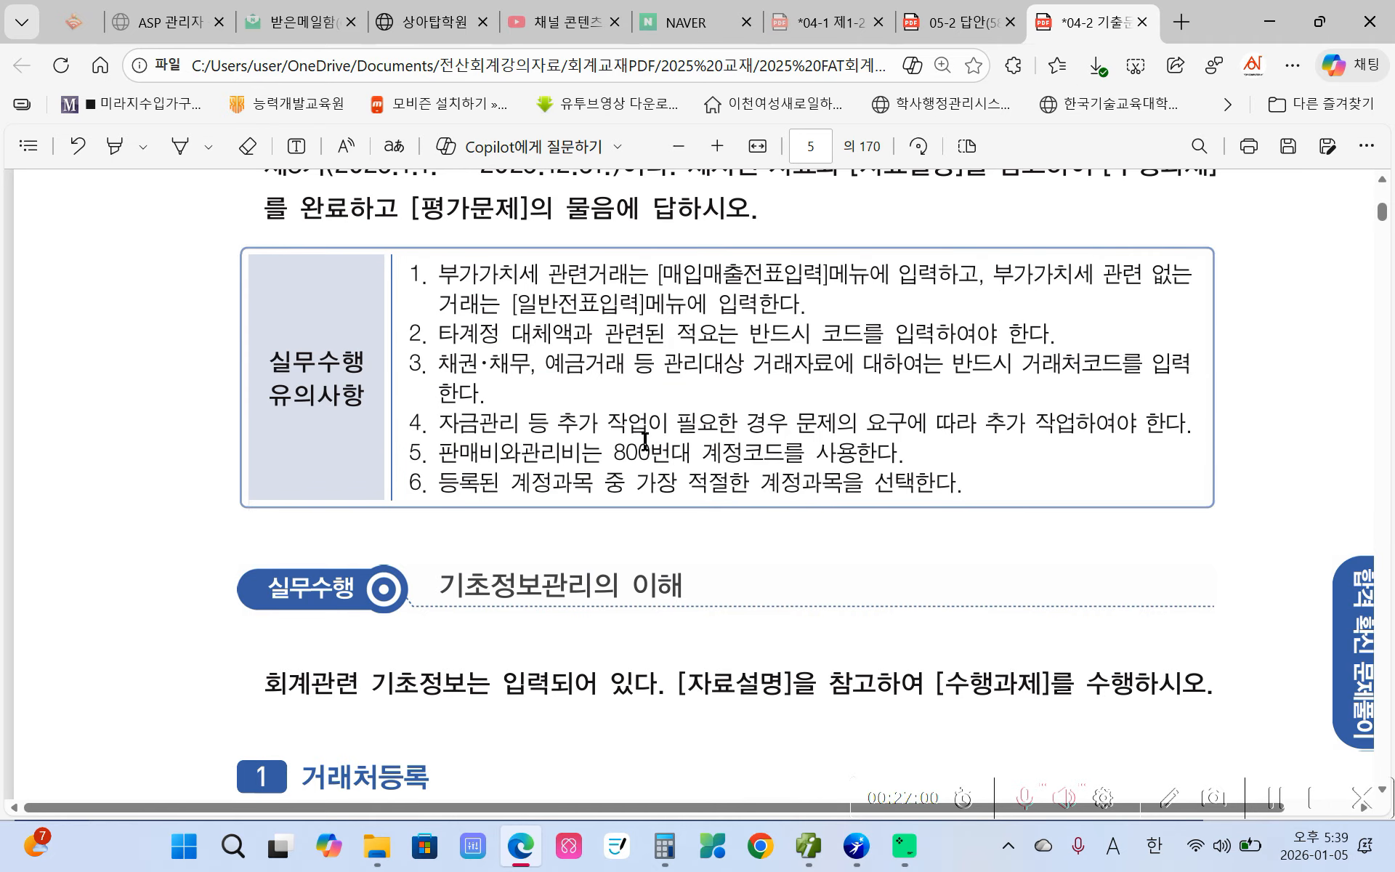
{"action": "scroll", "coordinate": [644, 439], "scroll_direction": "down", "scroll_amount": 3}
{"action": "scroll", "coordinate": [644, 441], "scroll_direction": "down", "scroll_amount": 4}
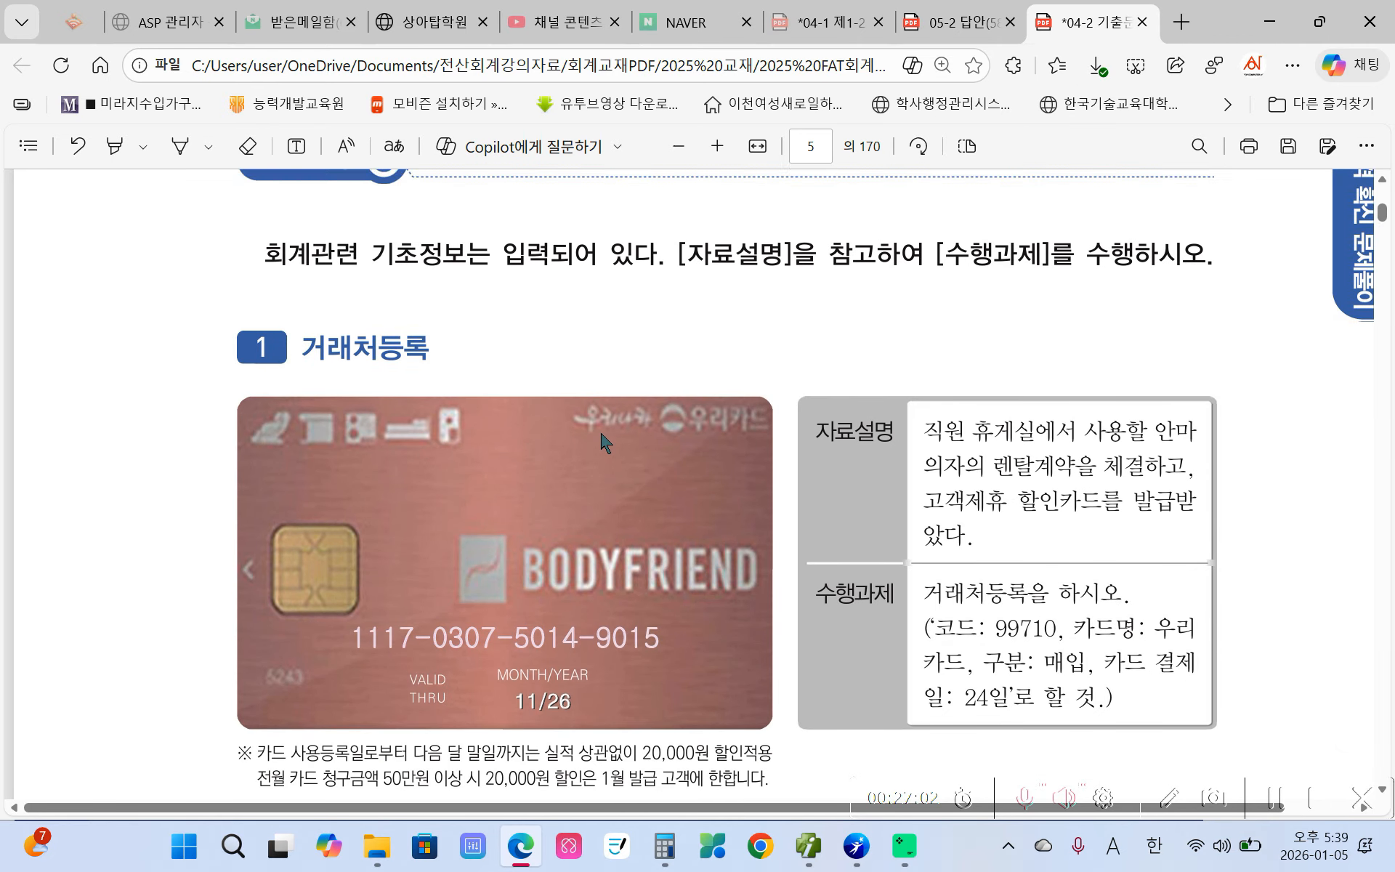
{"action": "scroll", "coordinate": [515, 441], "scroll_direction": "up", "scroll_amount": 4}
{"action": "left_click_drag", "start_coordinate": [438, 364], "coordinate": [687, 363]}
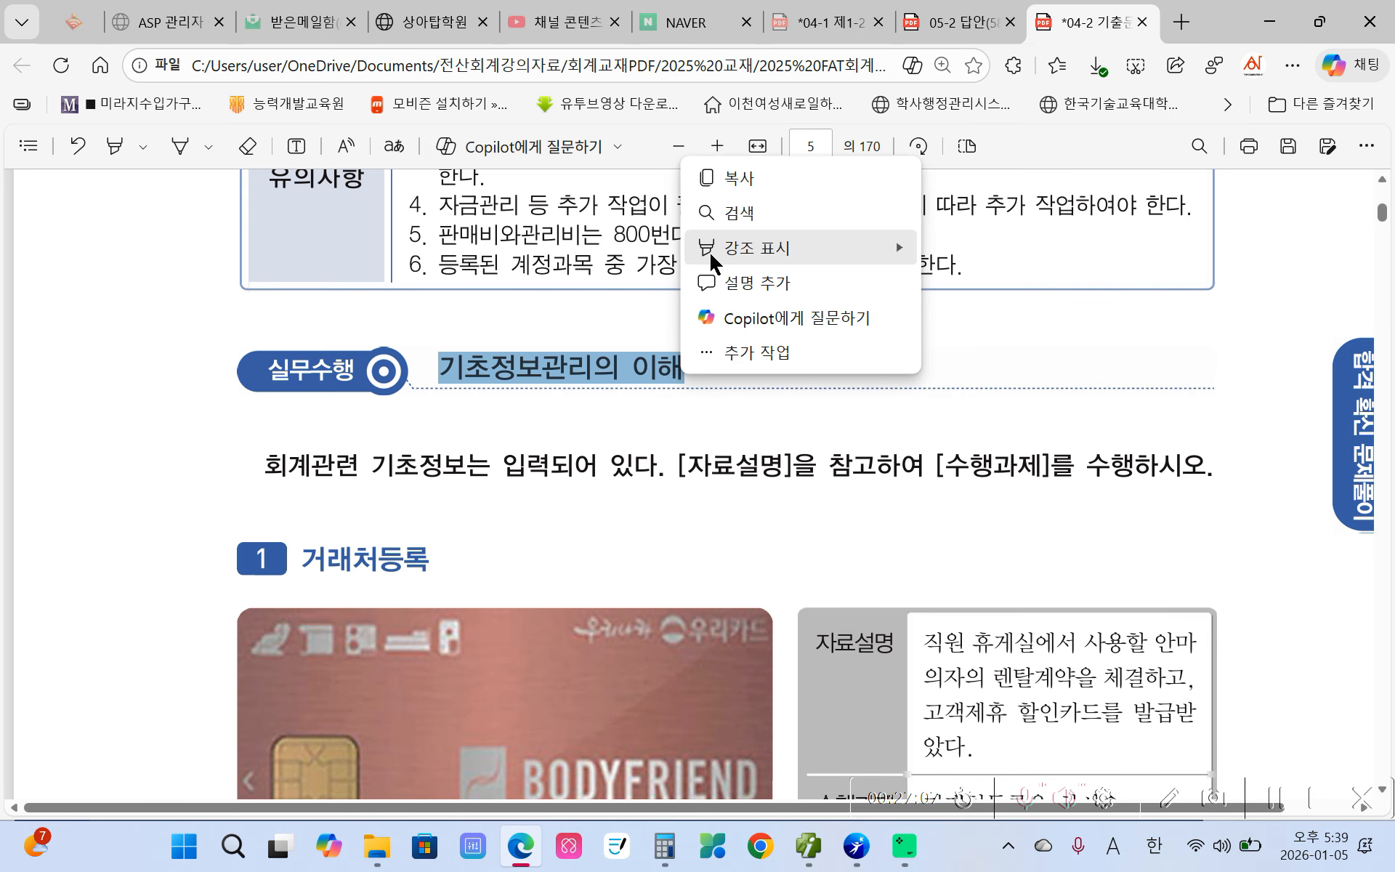
{"action": "mouse_move", "coordinate": [710, 252]}
{"action": "left_click", "coordinate": [970, 258]}
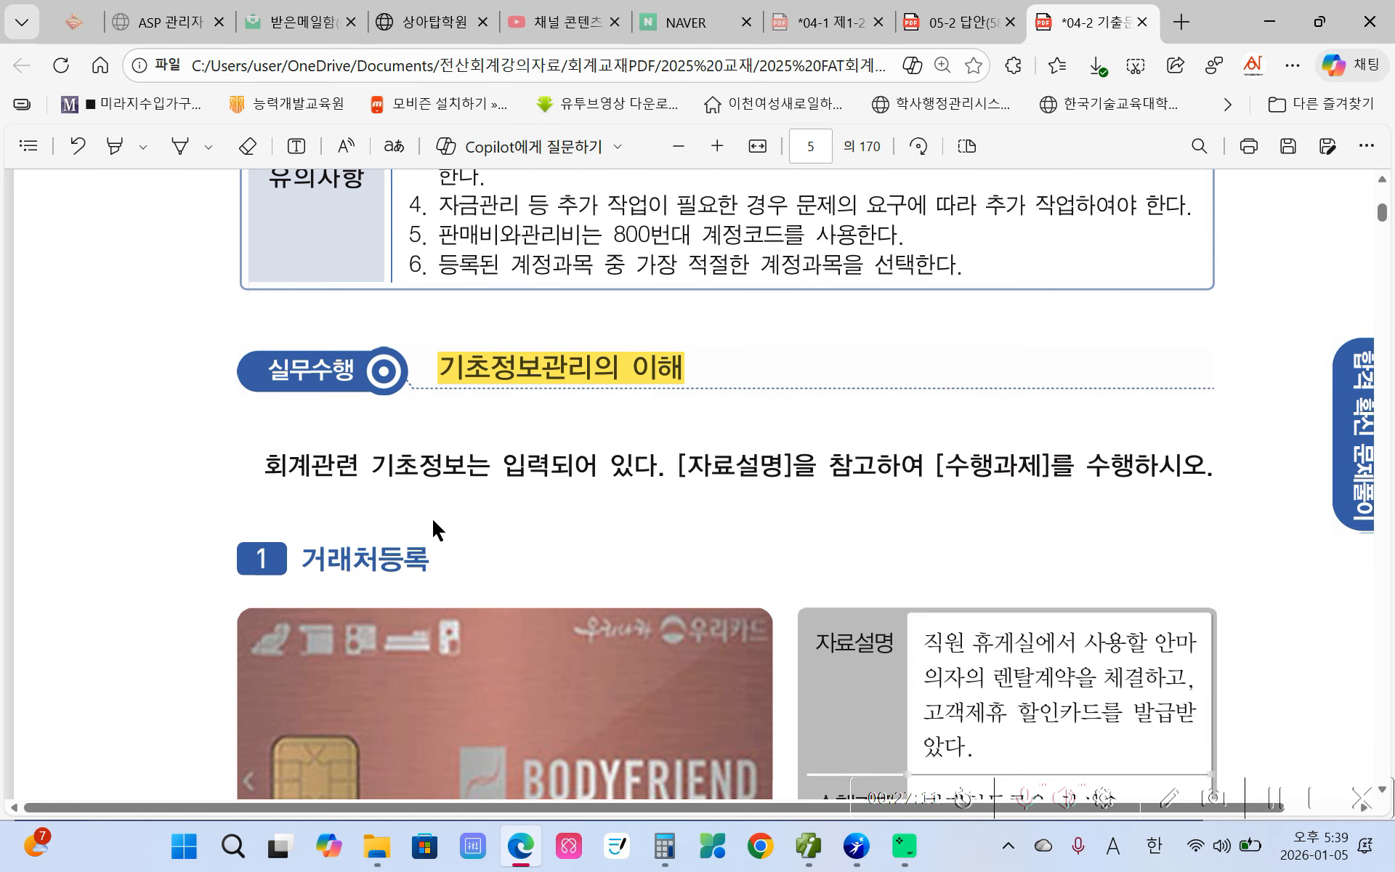
- Highlight the 거래처등록 heading in yellow, then return to the accounting program
{"action": "scroll", "coordinate": [437, 519], "scroll_direction": "down", "scroll_amount": 2}
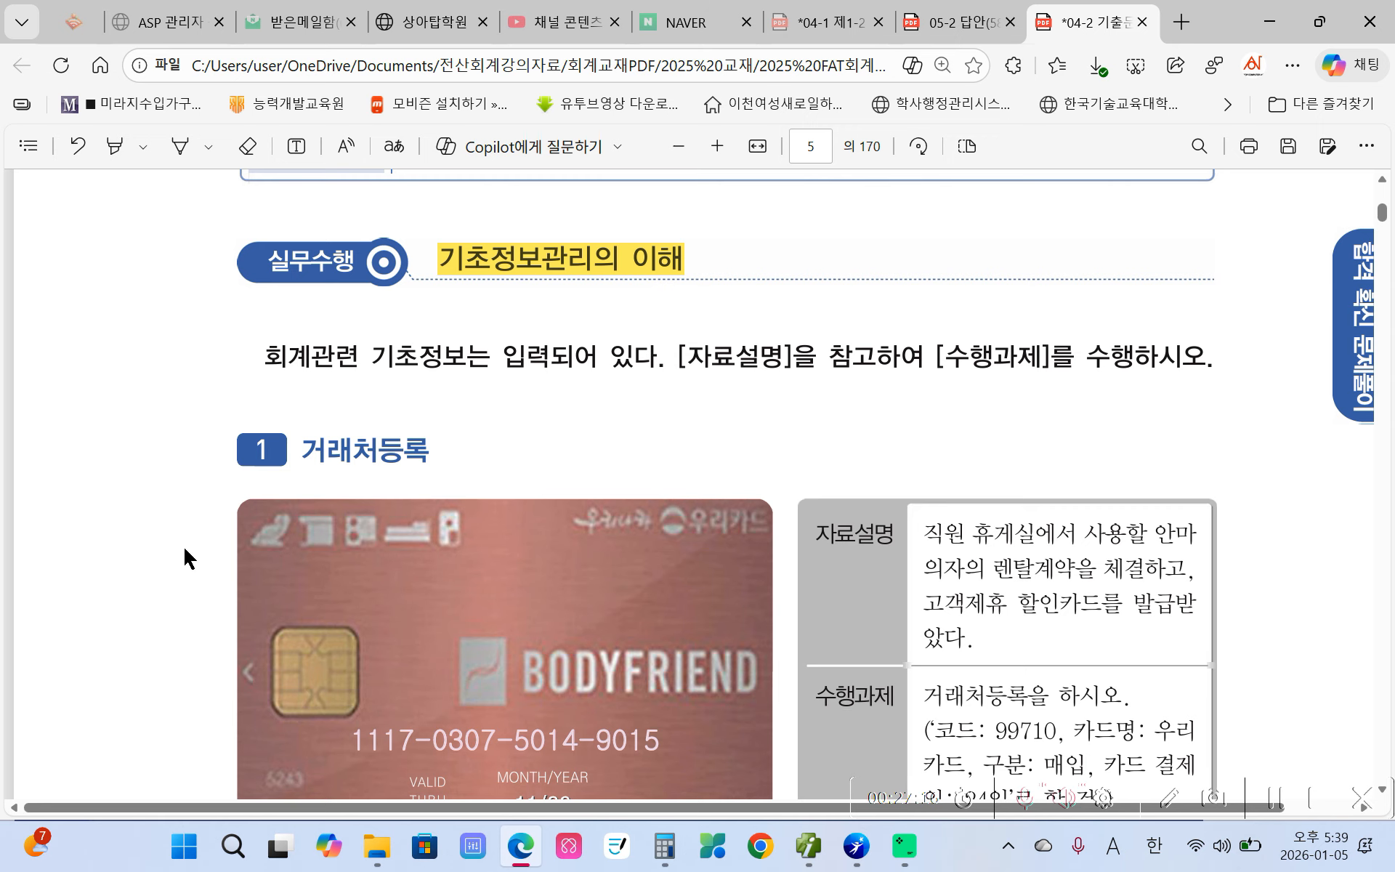
{"action": "scroll", "coordinate": [190, 558], "scroll_direction": "down", "scroll_amount": 3}
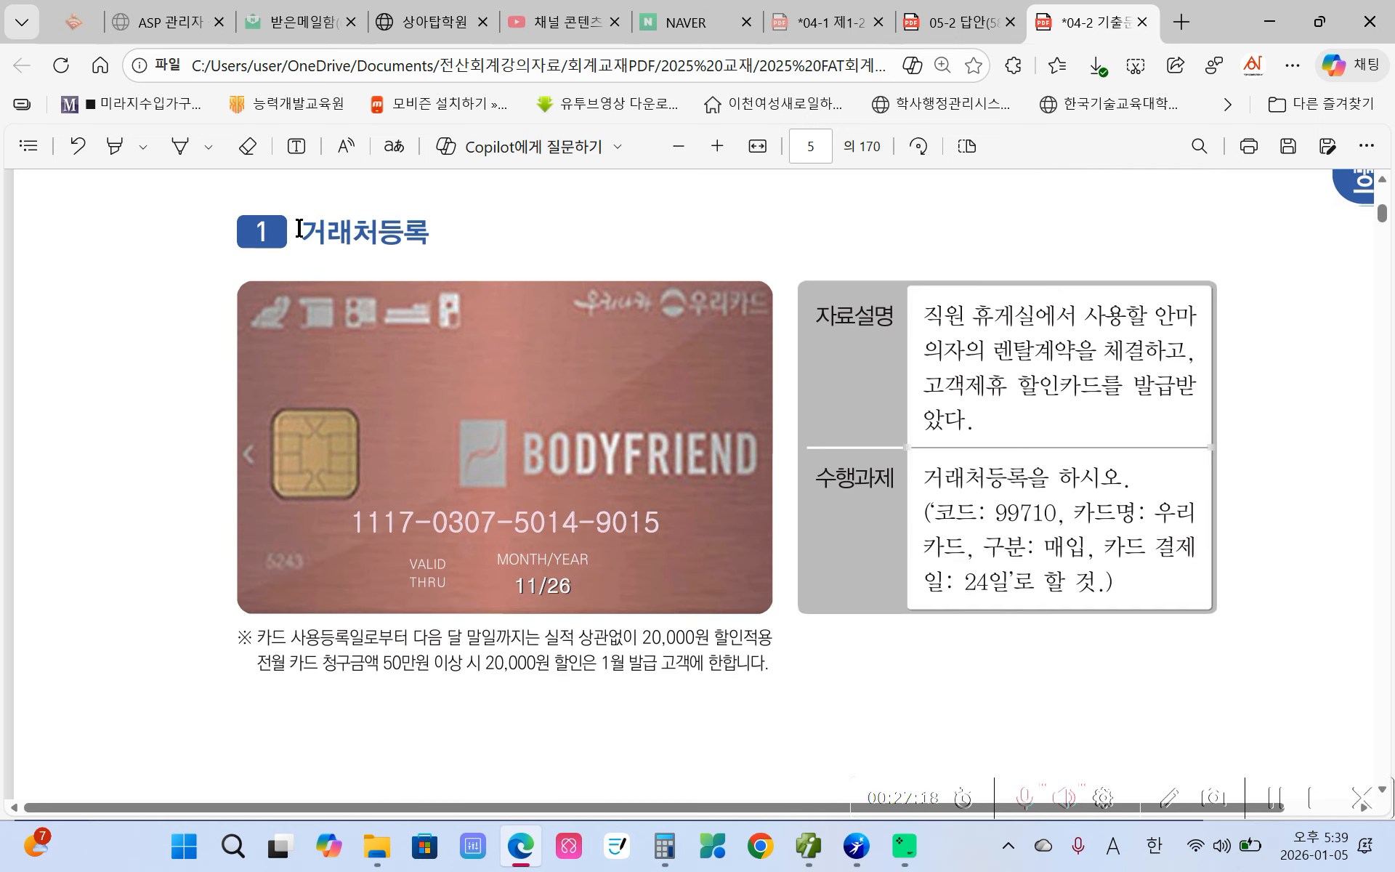
{"action": "left_click_drag", "start_coordinate": [298, 228], "coordinate": [430, 233]}
{"action": "mouse_move", "coordinate": [475, 216]}
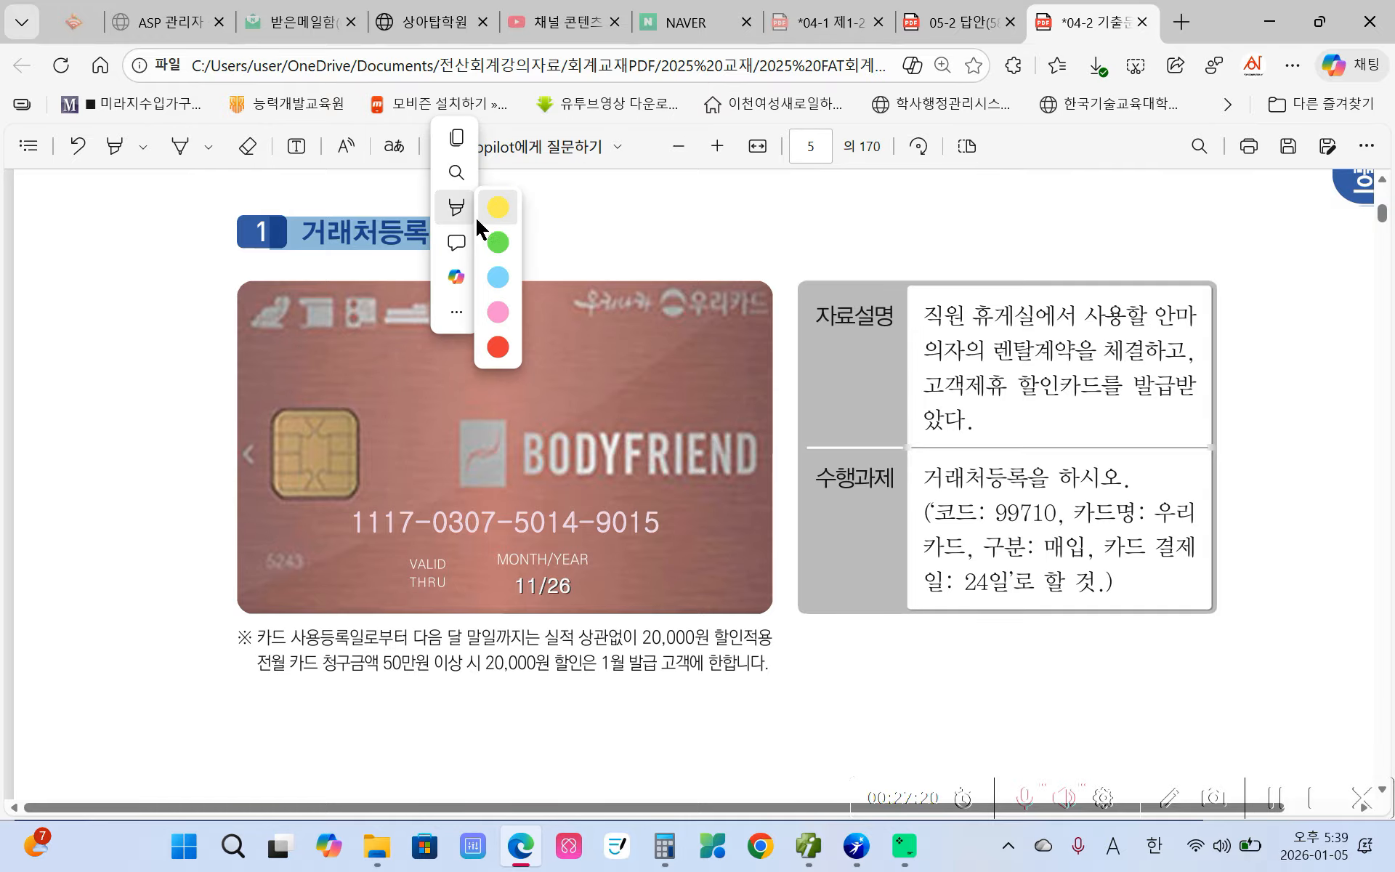
{"action": "mouse_move", "coordinate": [575, 212]}
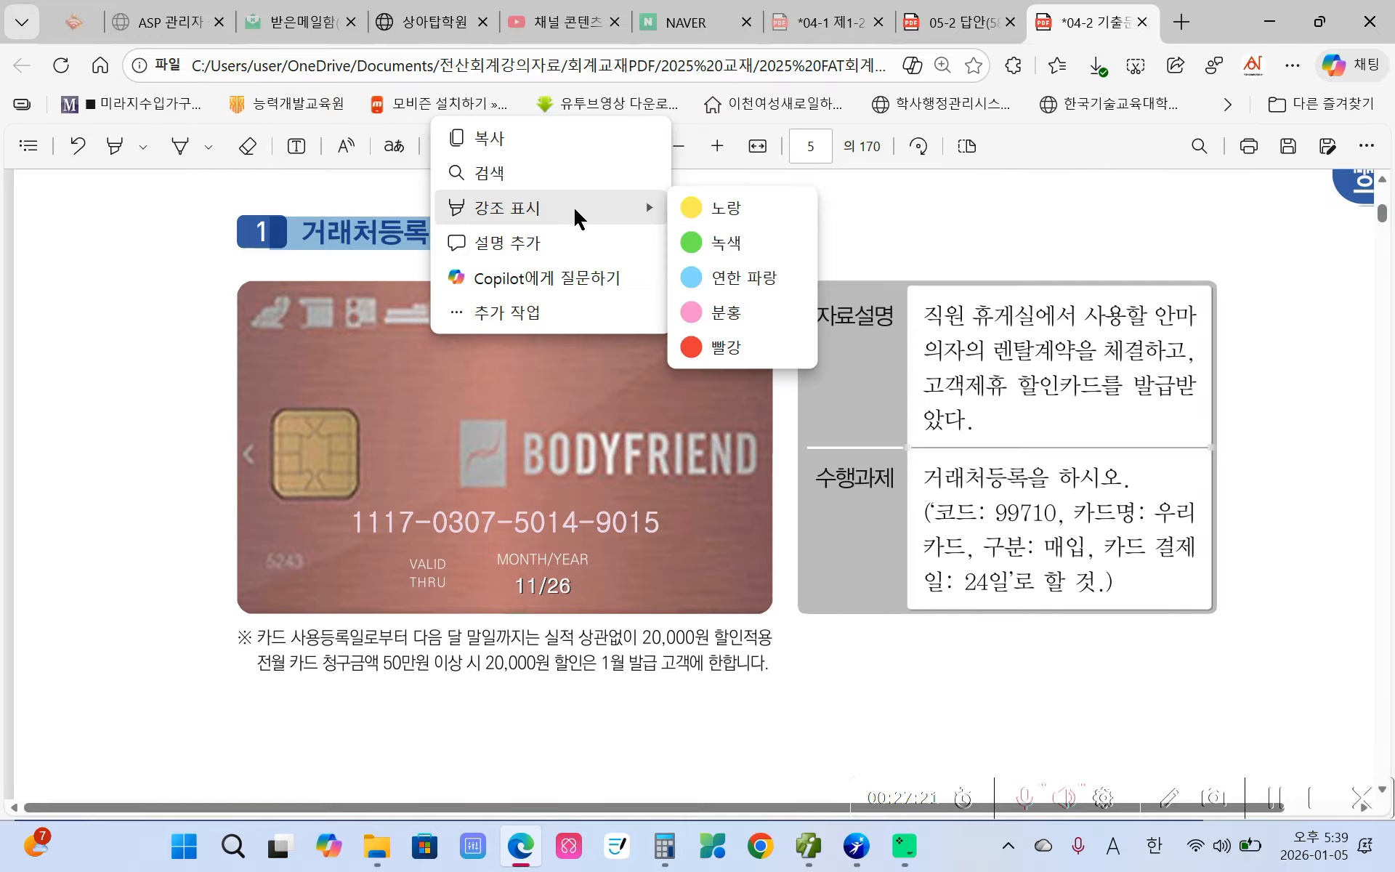
{"action": "left_click", "coordinate": [690, 208]}
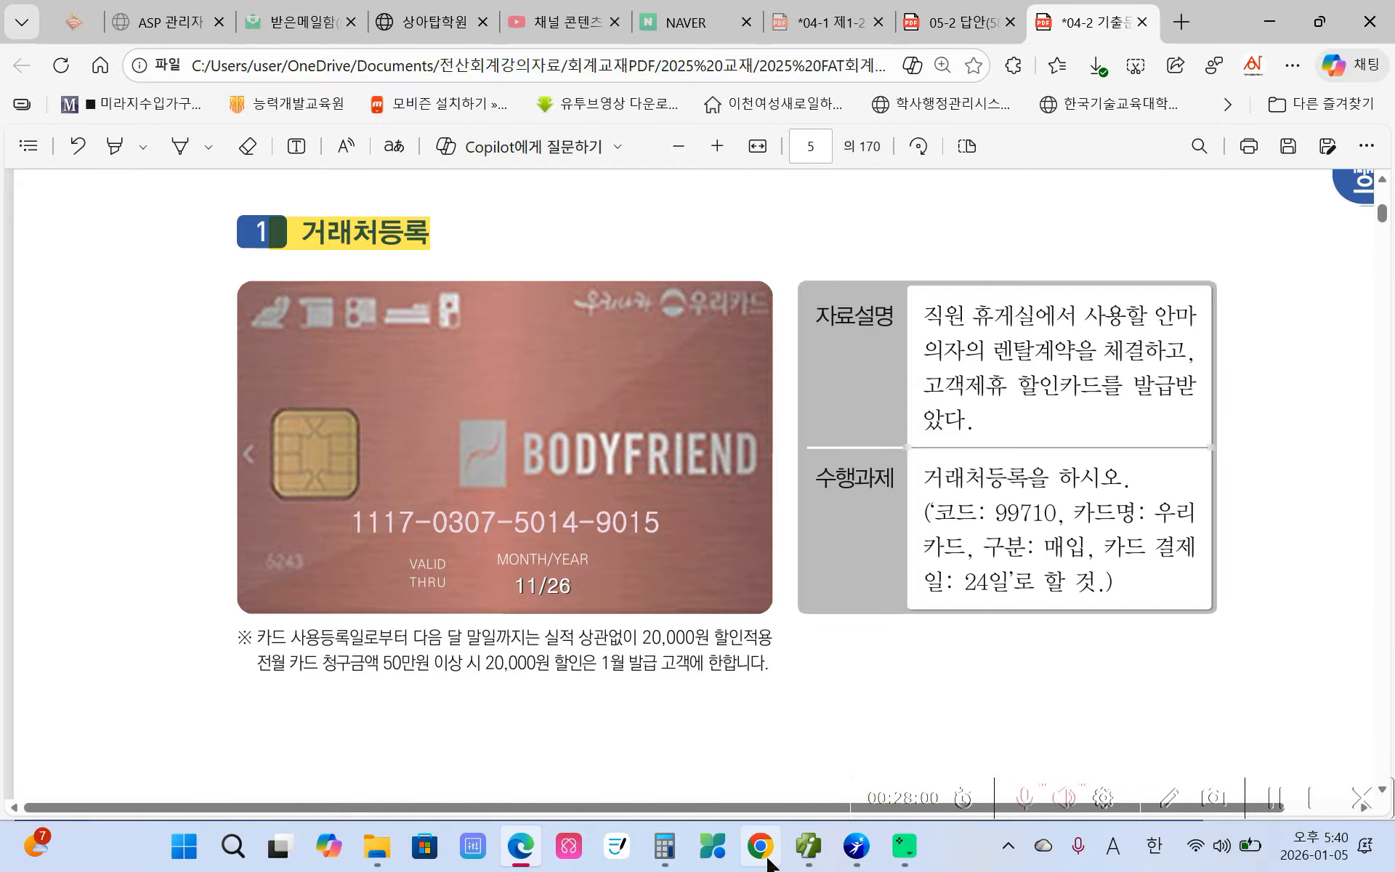
{"action": "left_click", "coordinate": [806, 846]}
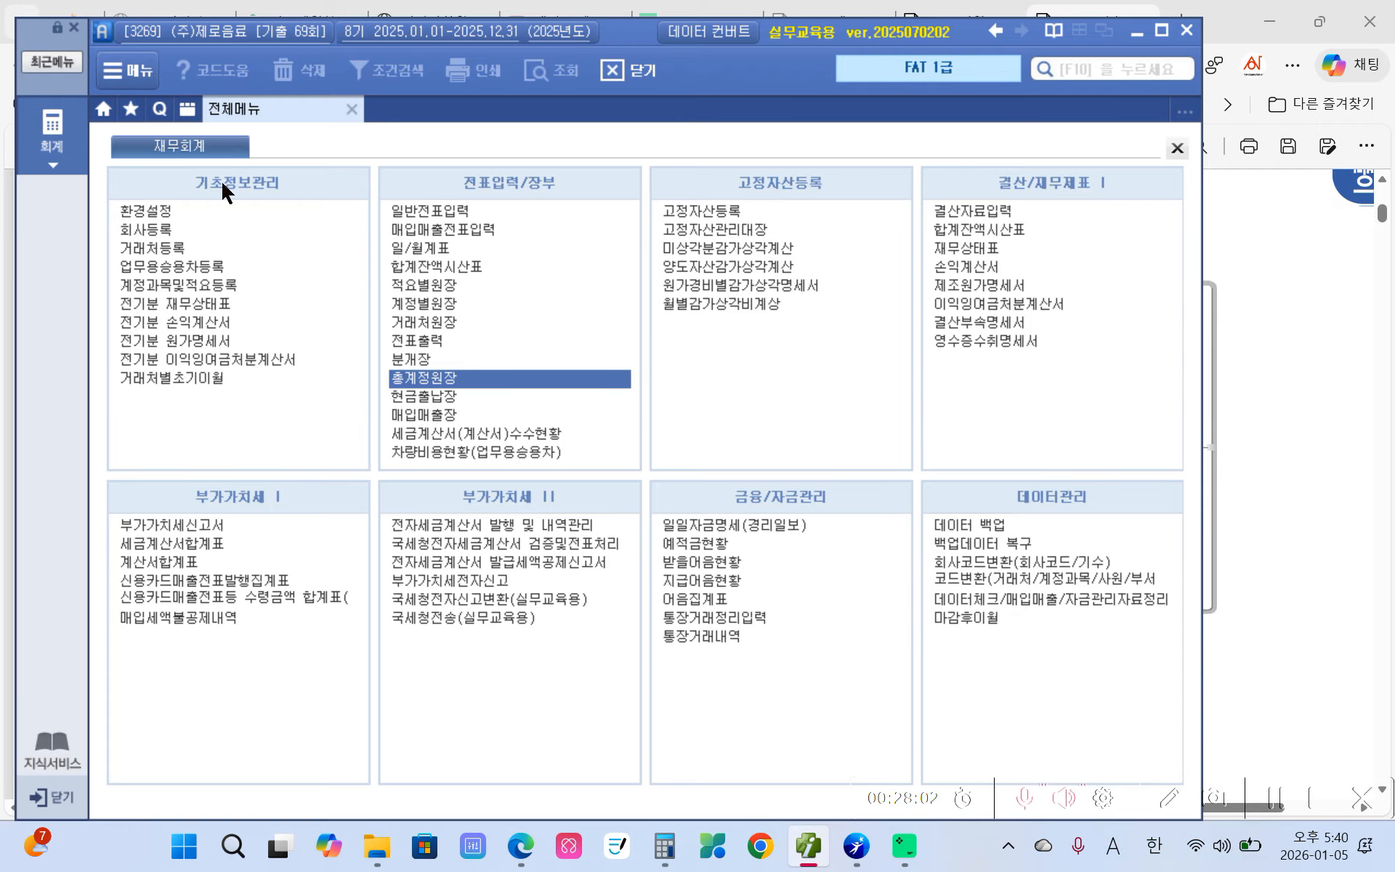
- In 거래처등록's card list, register code 99710 named 우리카드
{"action": "left_click", "coordinate": [173, 249]}
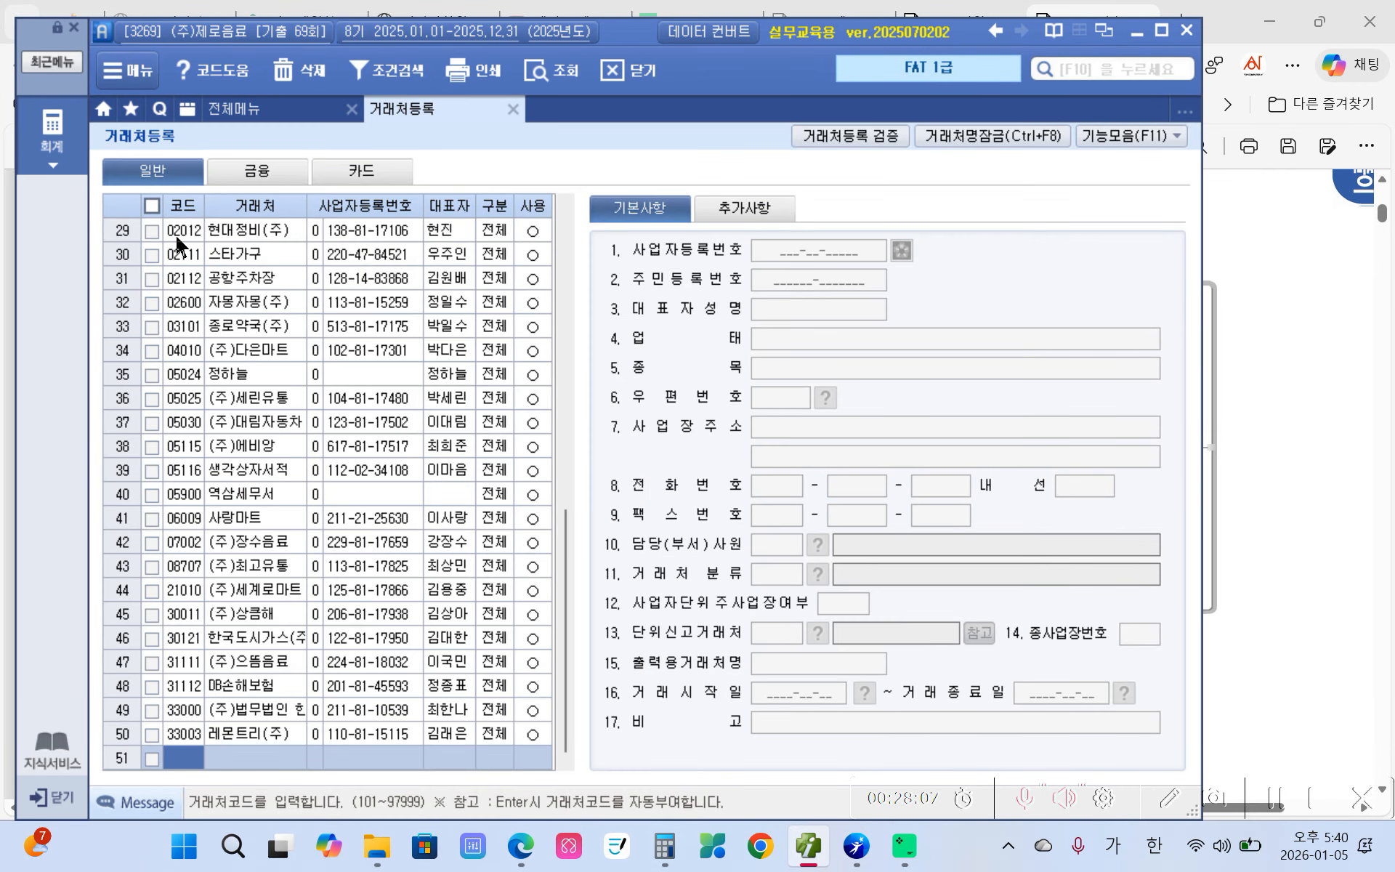
{"action": "left_click", "coordinate": [351, 178]}
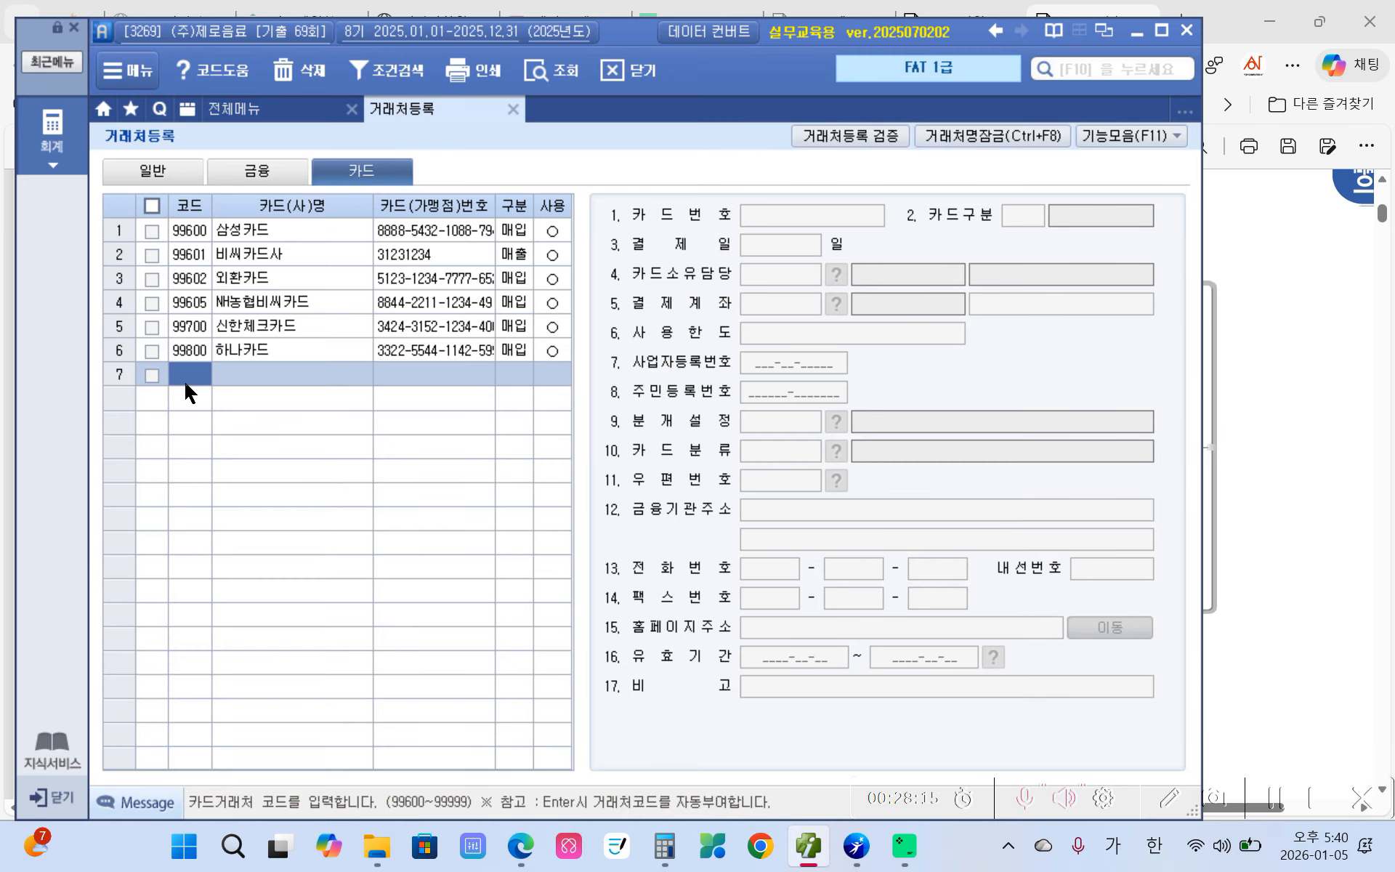
{"action": "type", "text": "99710"}
{"action": "key", "text": "Return"}
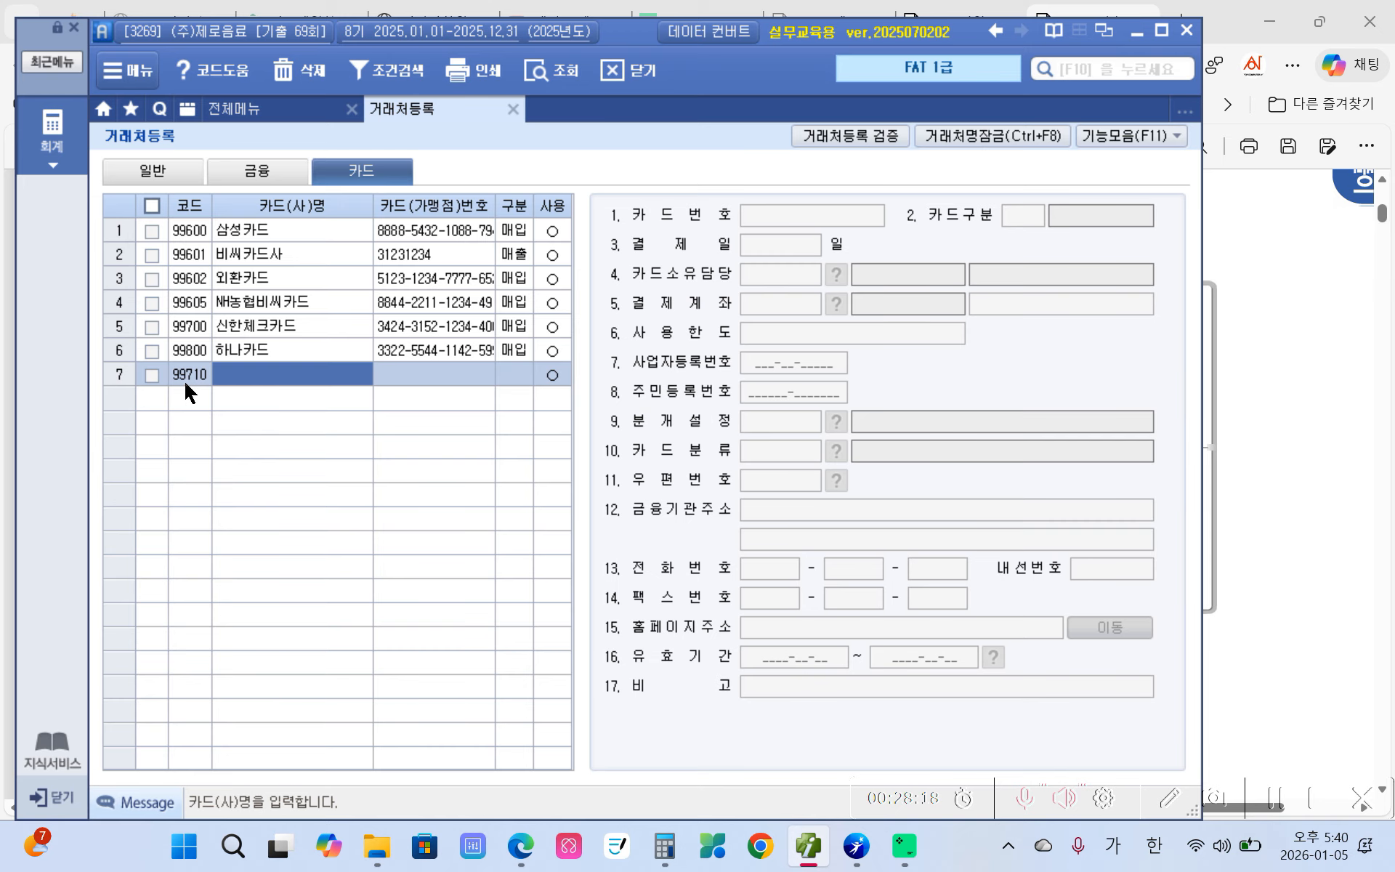
{"action": "type", "text": "우리카드"}
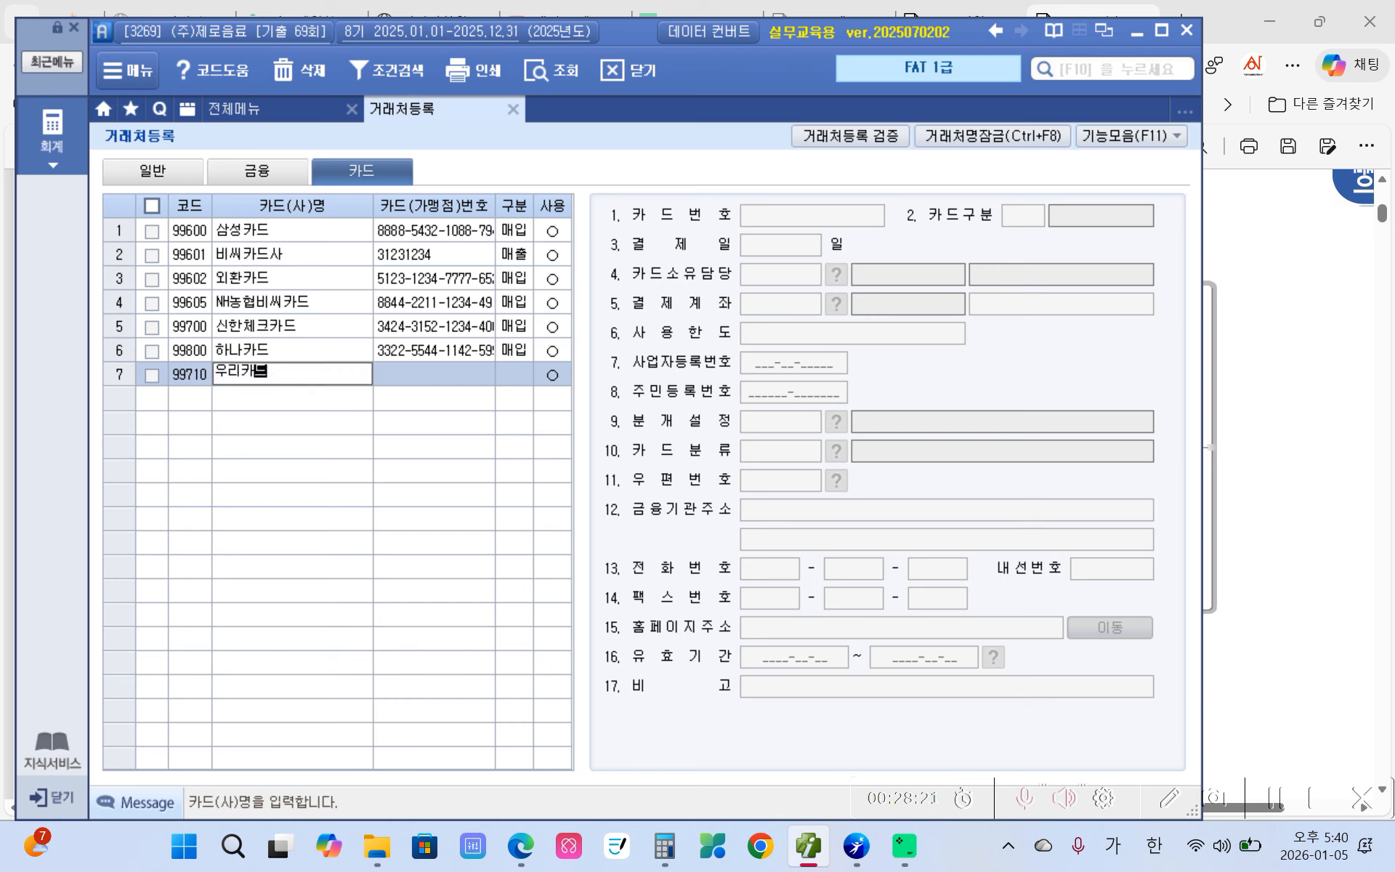
{"action": "key", "text": "Return"}
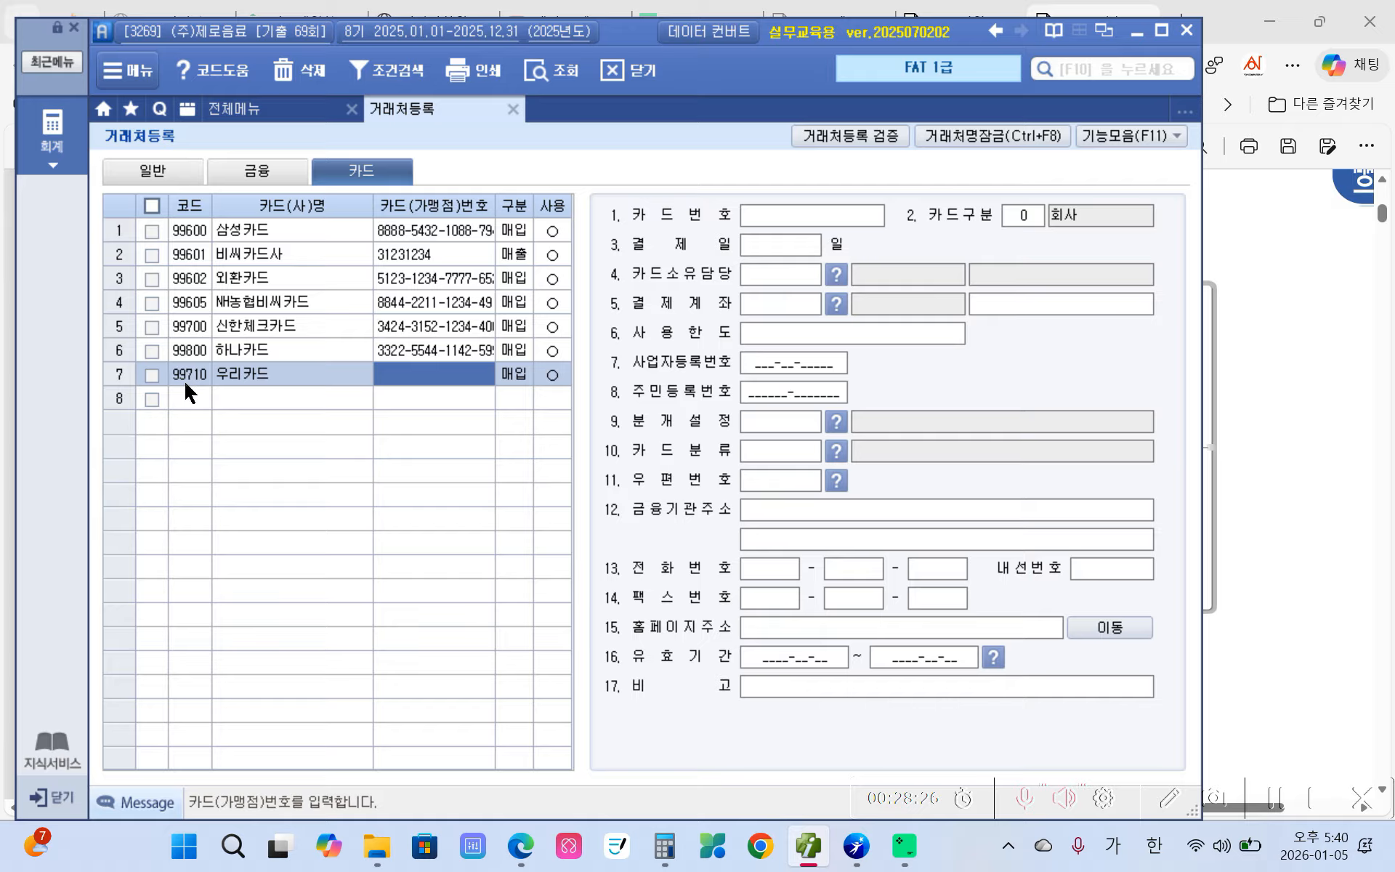
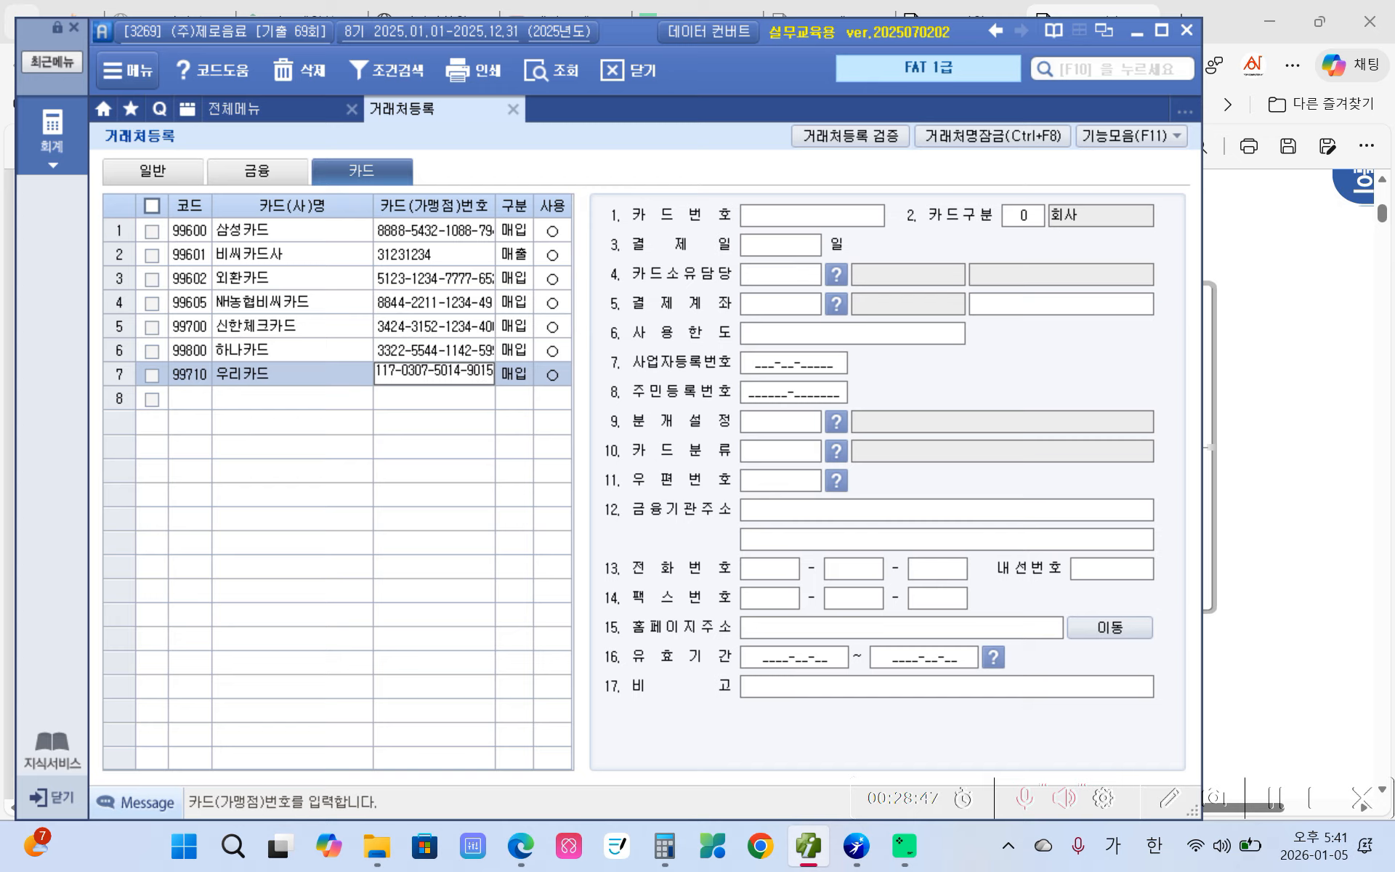
- Enter the 우리카드 card number, keep type 매입, and set settlement day 24
{"action": "key", "text": "Return"}
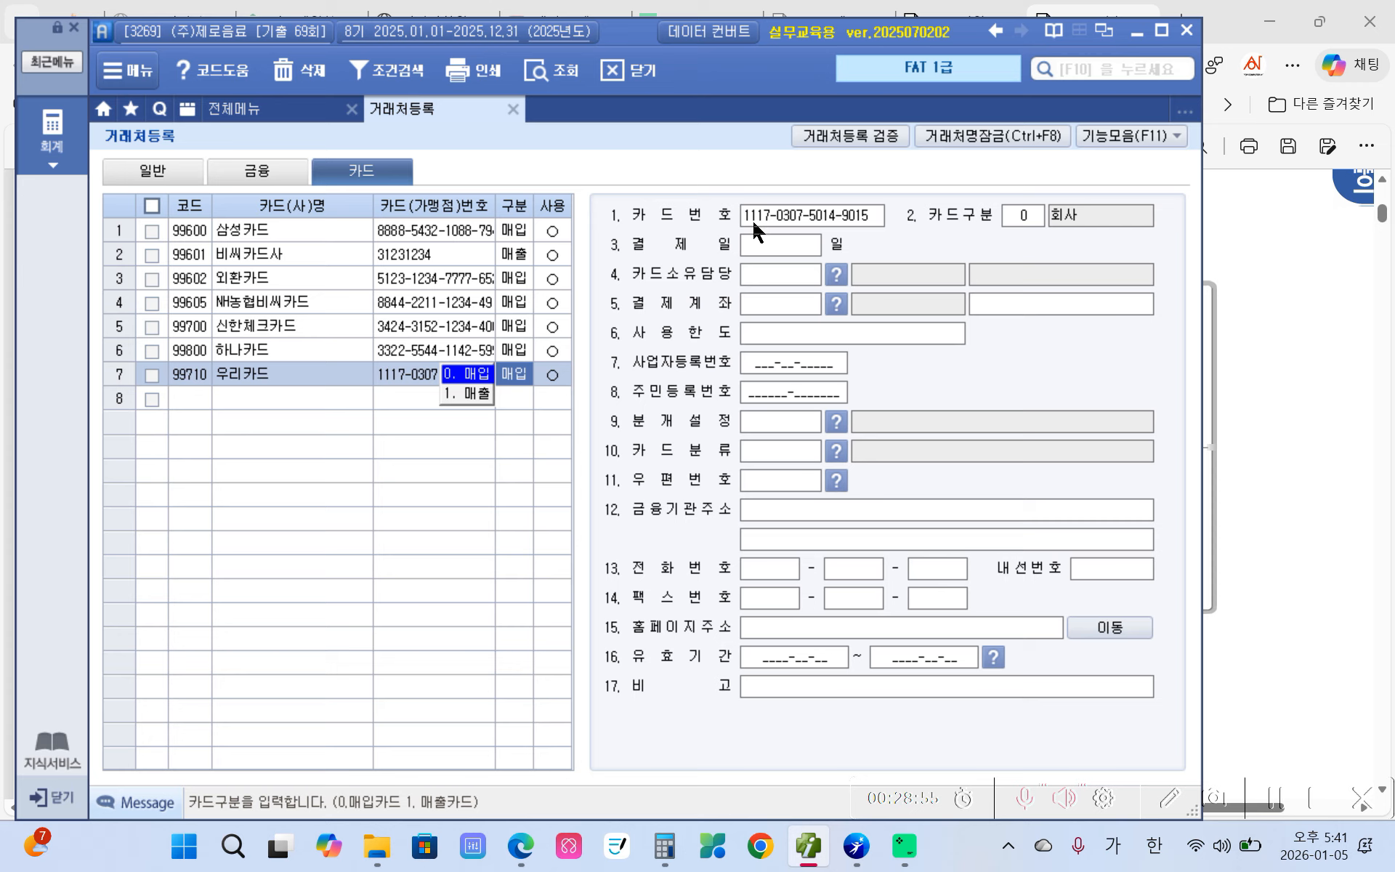
{"action": "left_click", "coordinate": [757, 240]}
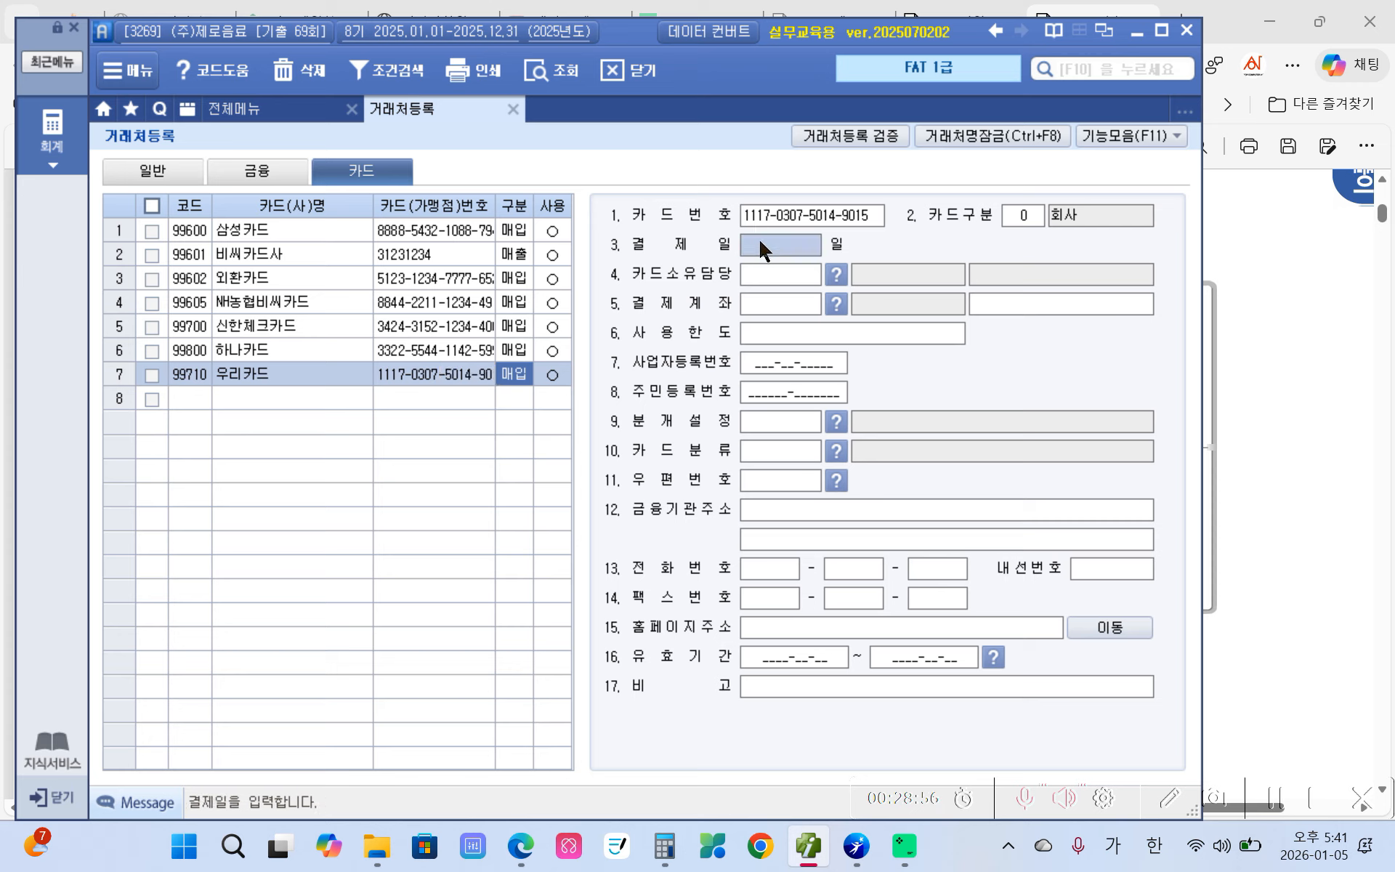
{"action": "type", "text": "24"}
{"action": "key", "text": "Return"}
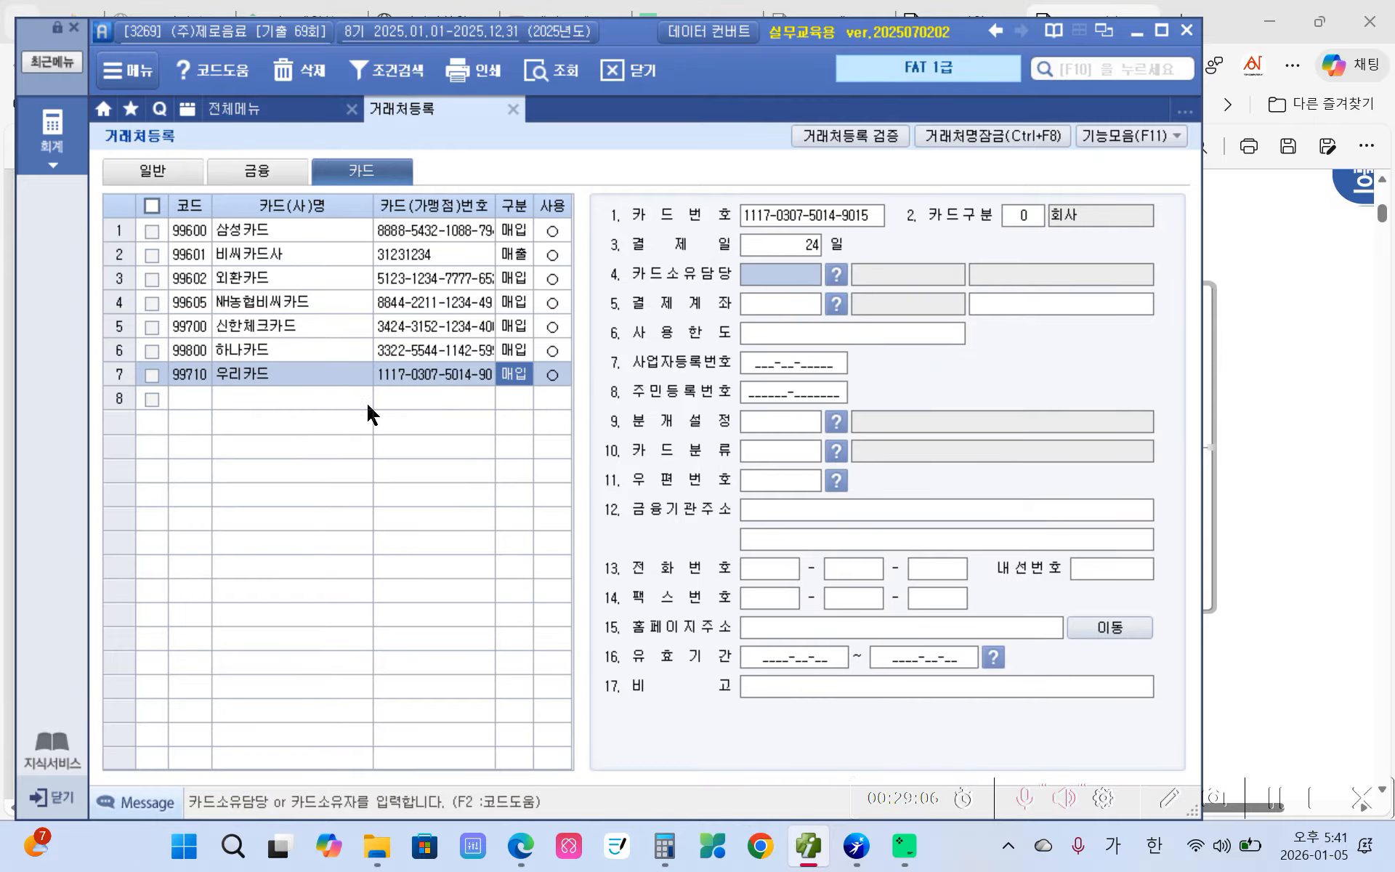
{"action": "left_click", "coordinate": [523, 845]}
- Highlight '오류부분을 찾아 수정' on page 7 in yellow, then scroll back to page 6
{"action": "scroll", "coordinate": [553, 516], "scroll_direction": "down", "scroll_amount": 5}
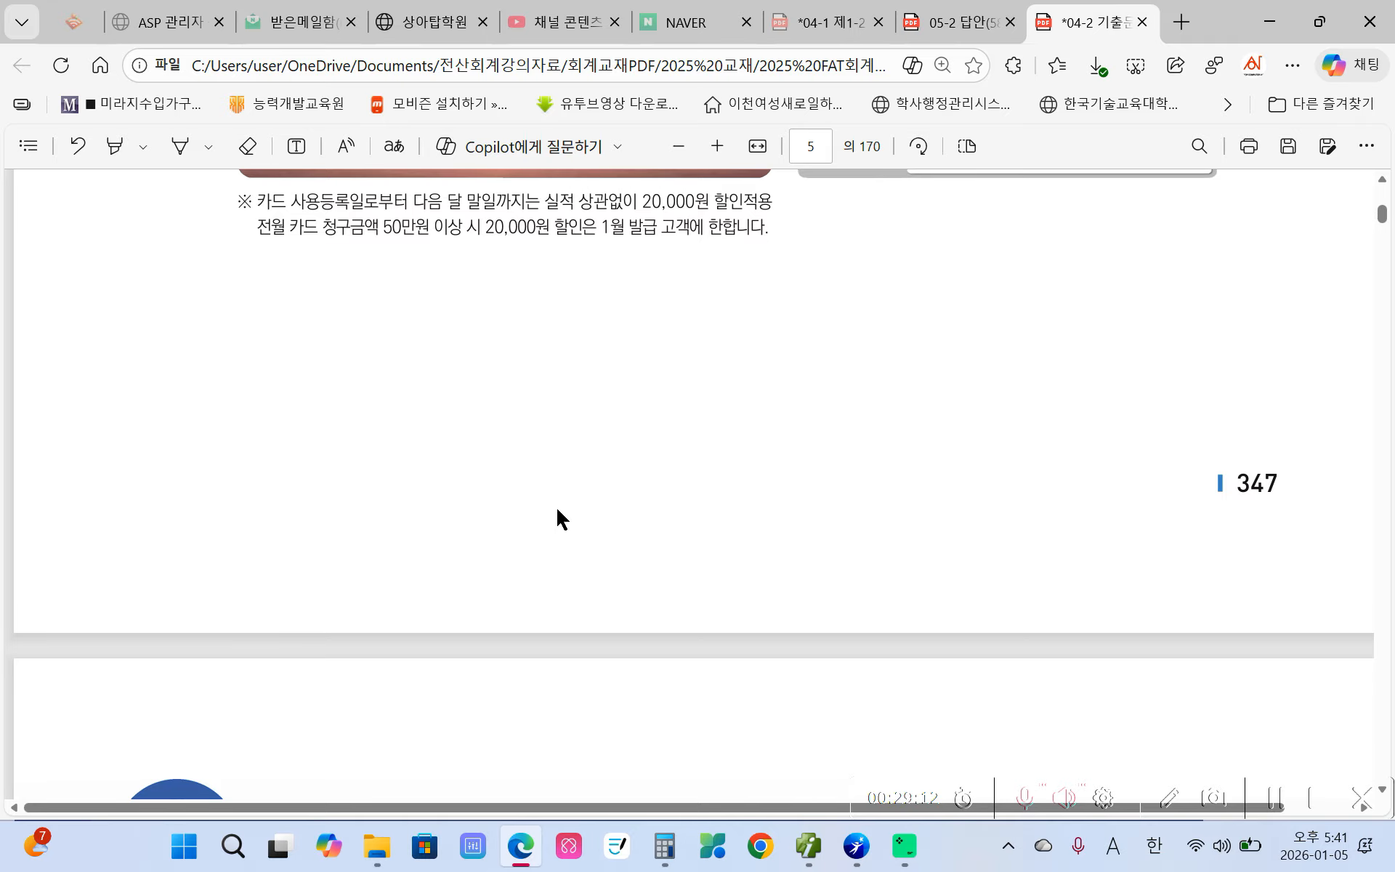
{"action": "scroll", "coordinate": [537, 453], "scroll_direction": "down", "scroll_amount": 8}
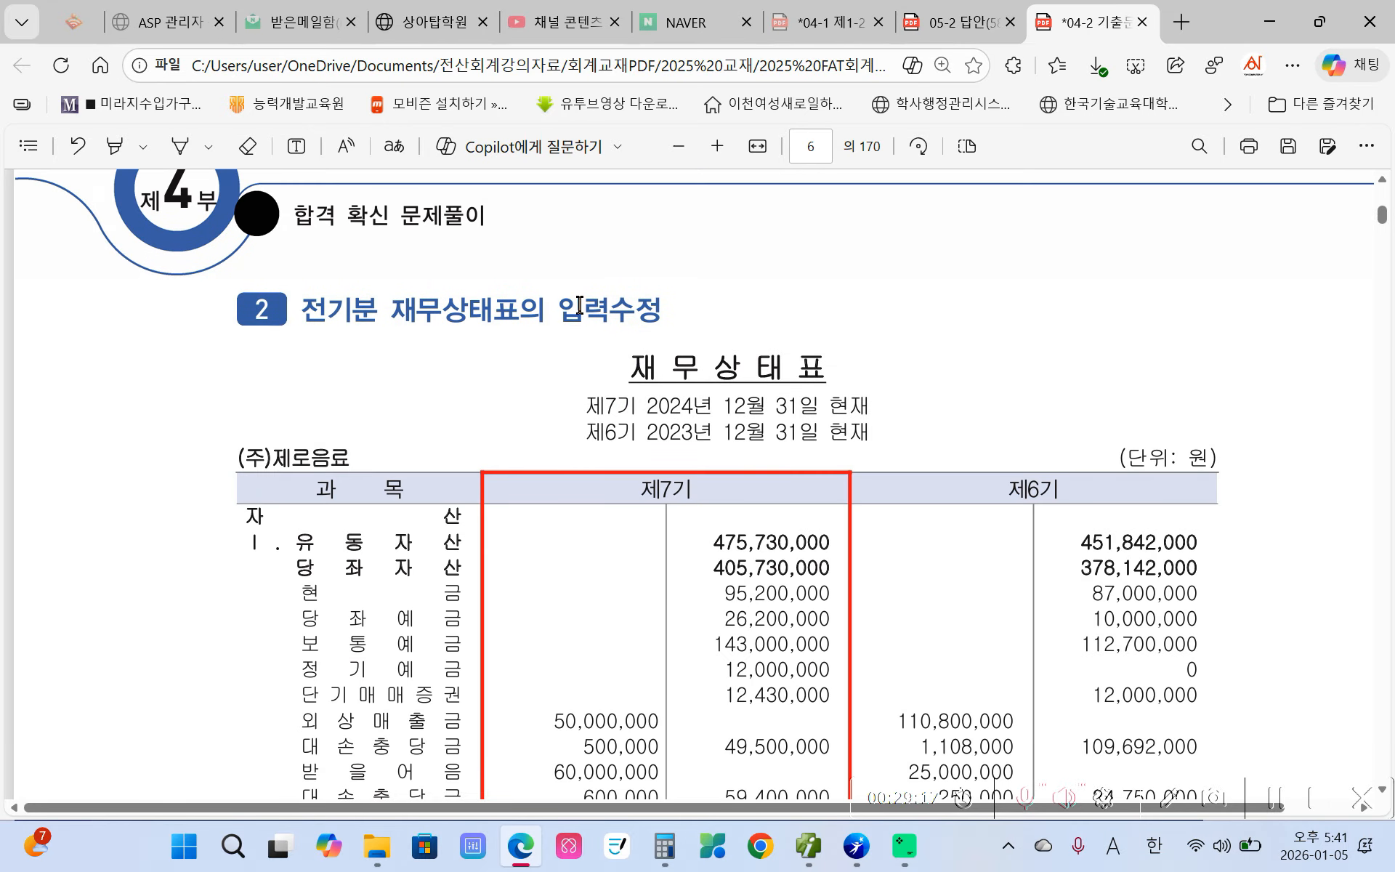
{"action": "scroll", "coordinate": [645, 367], "scroll_direction": "down", "scroll_amount": 1}
{"action": "scroll", "coordinate": [645, 367], "scroll_direction": "down", "scroll_amount": 15}
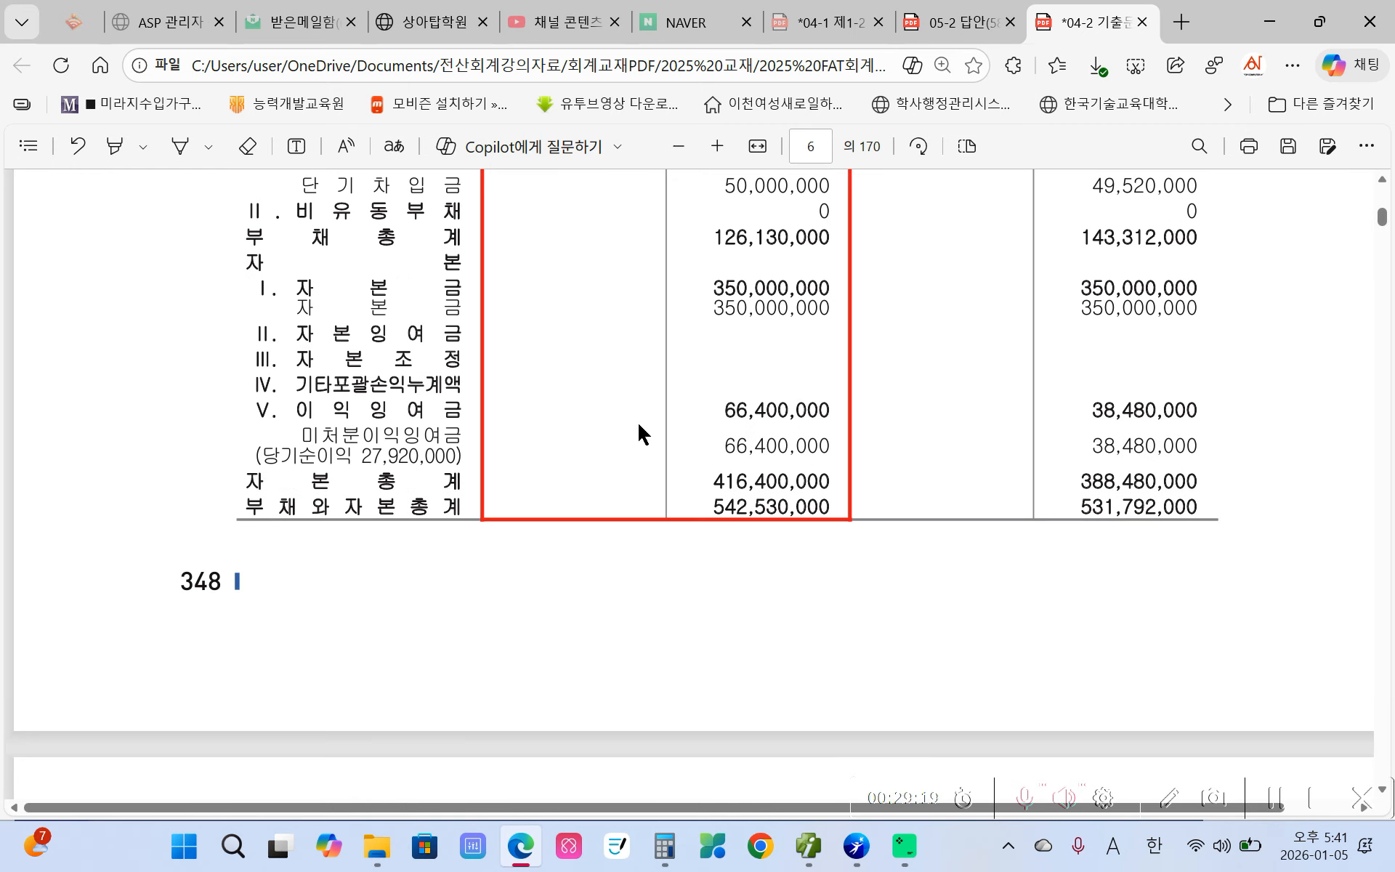
{"action": "scroll", "coordinate": [634, 420], "scroll_direction": "down", "scroll_amount": 10}
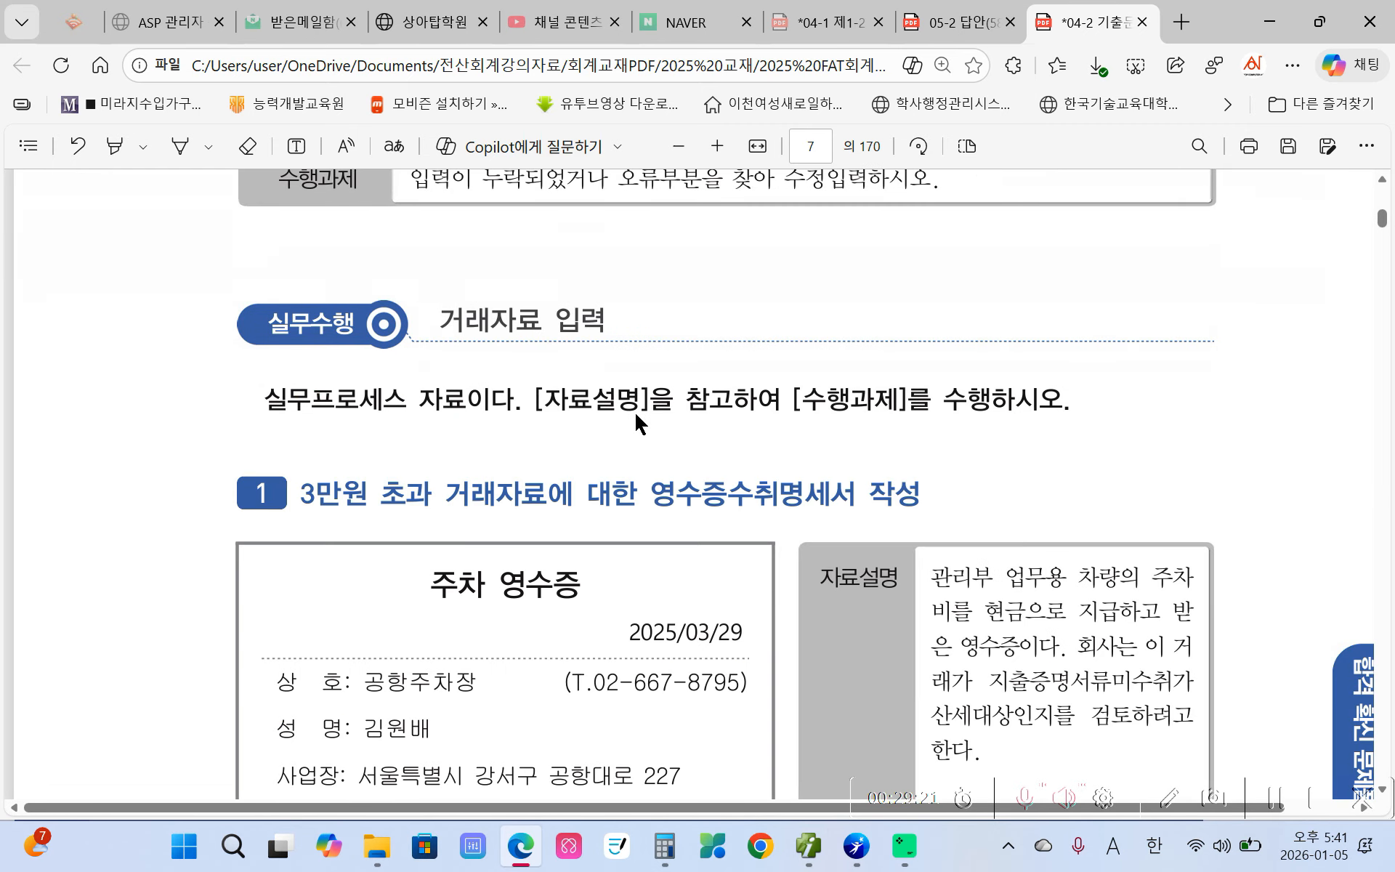
{"action": "scroll", "coordinate": [634, 421], "scroll_direction": "up", "scroll_amount": 6}
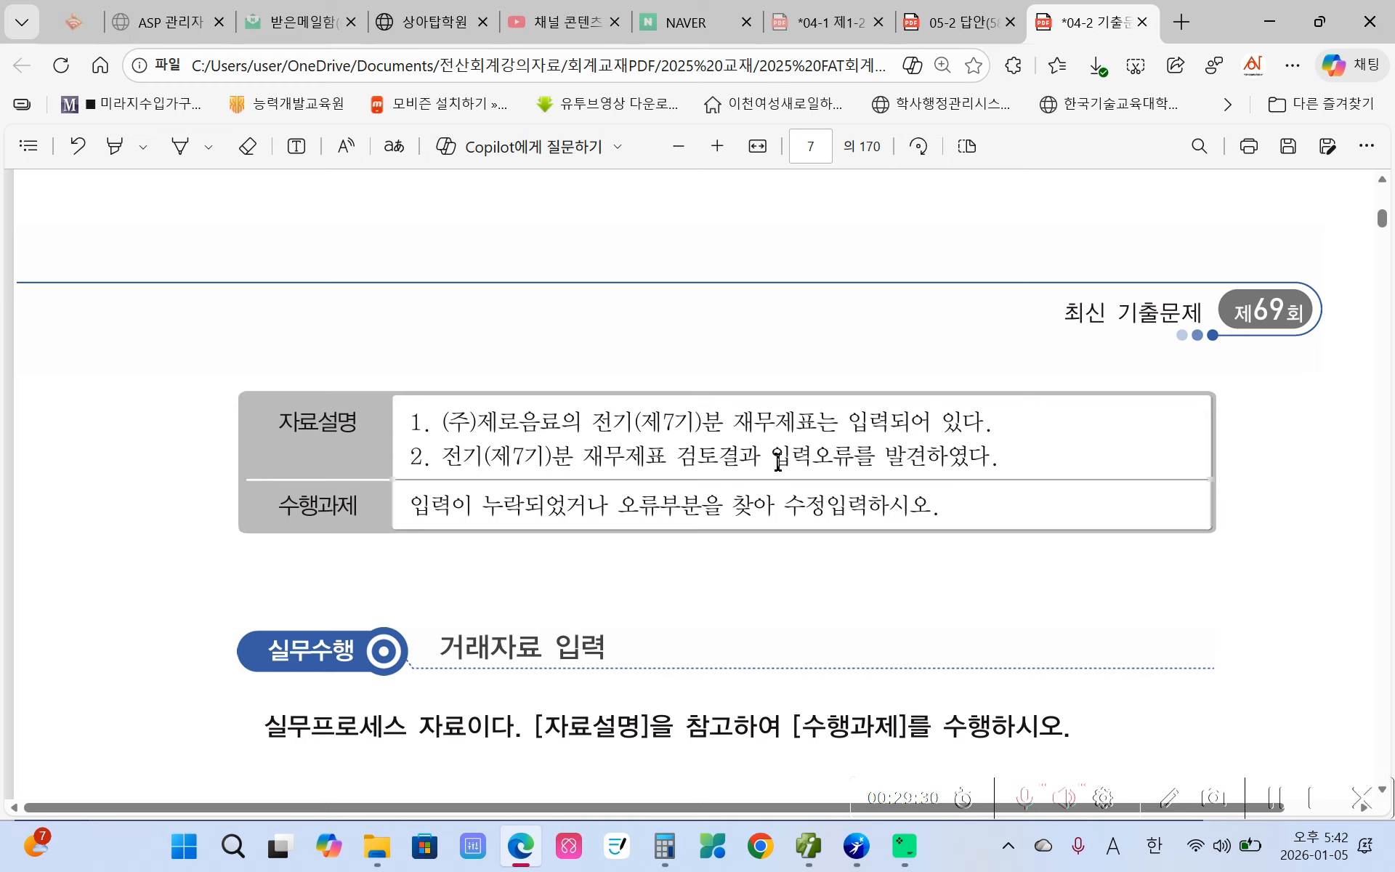
{"action": "left_click_drag", "start_coordinate": [778, 463], "coordinate": [940, 463]}
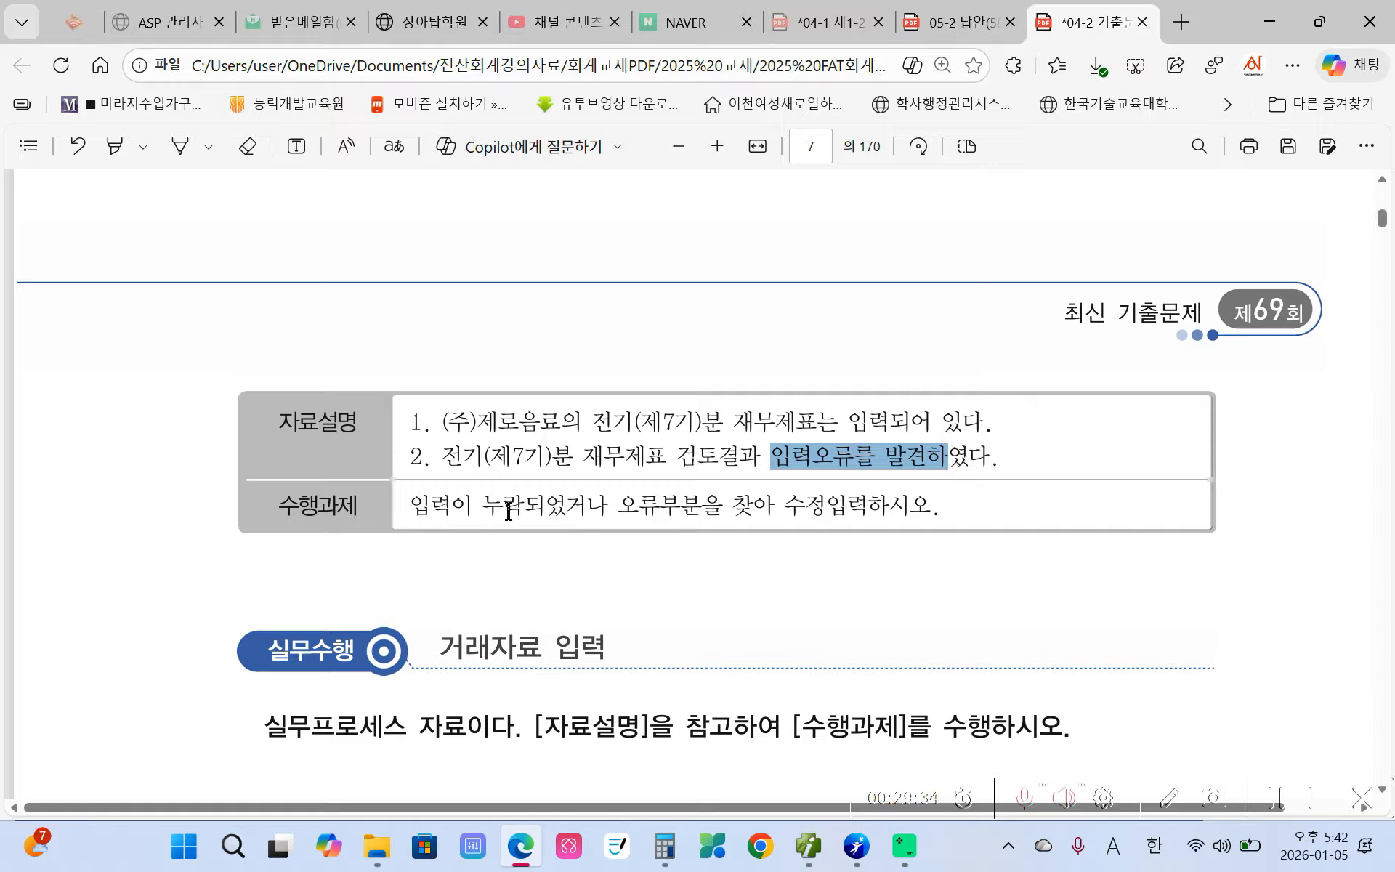
{"action": "left_click_drag", "start_coordinate": [615, 511], "coordinate": [822, 512]}
{"action": "mouse_move", "coordinate": [877, 408]}
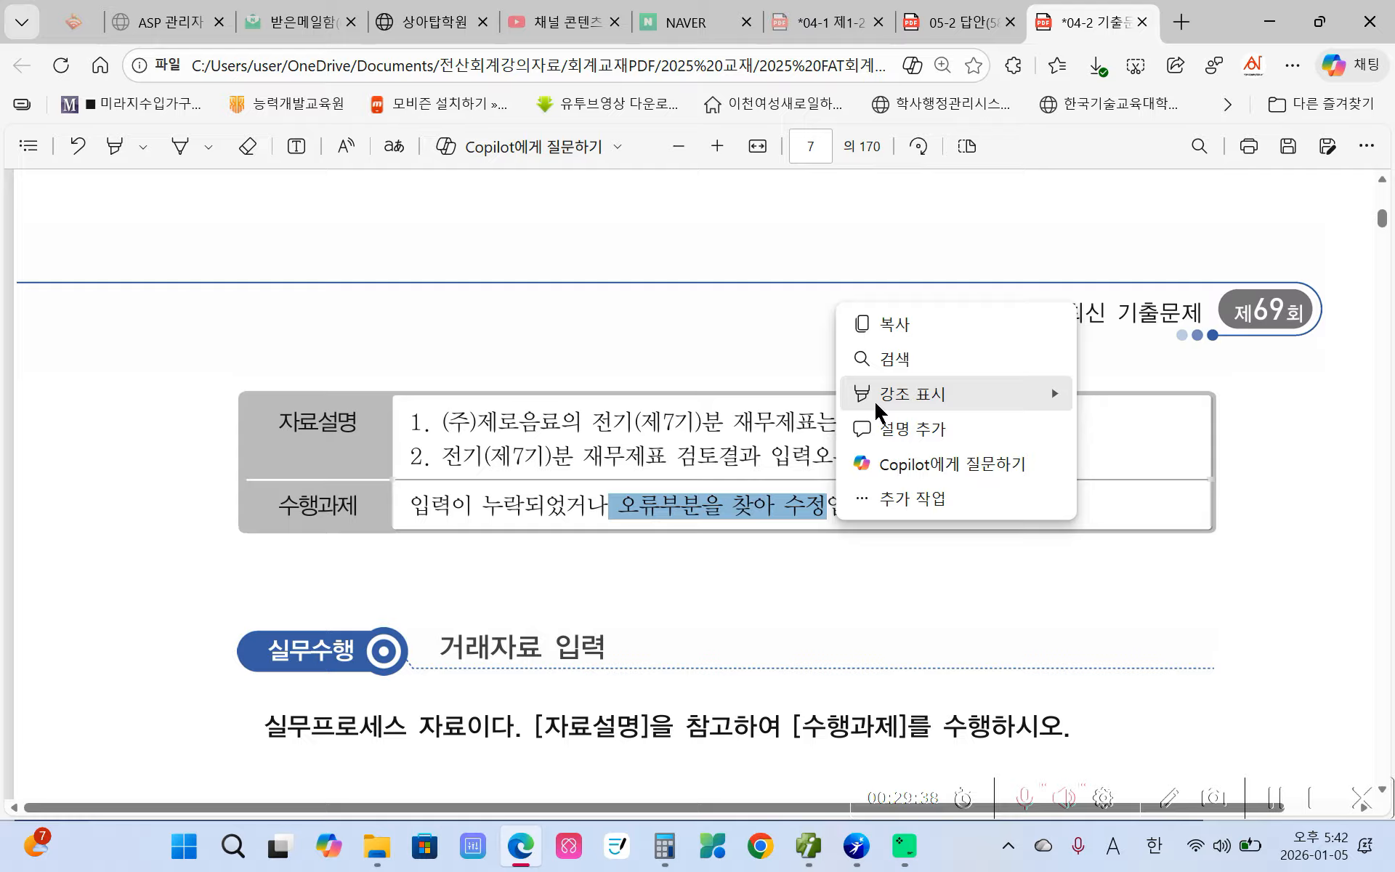
{"action": "left_click", "coordinate": [1112, 387]}
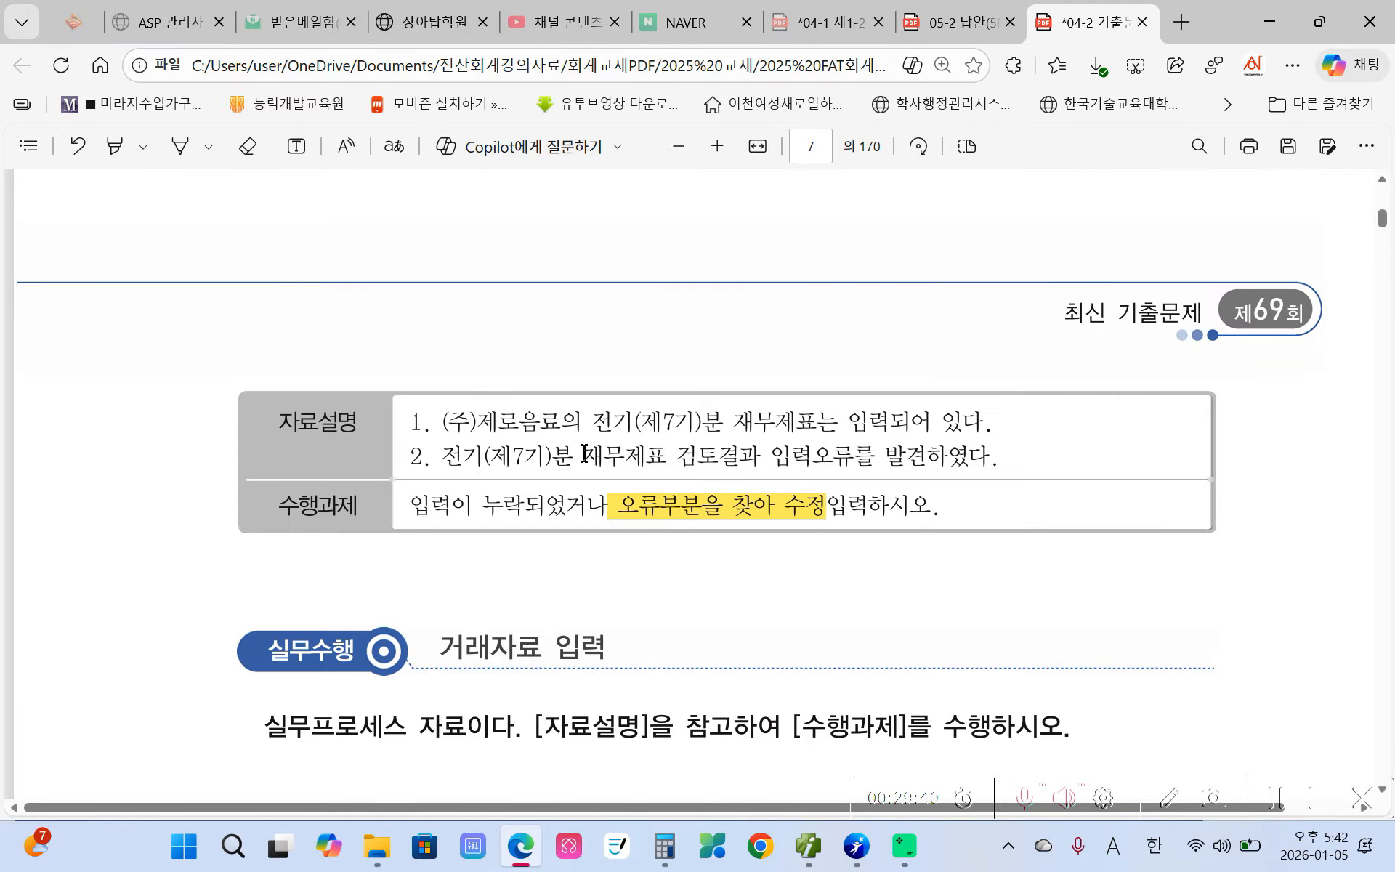
{"action": "scroll", "coordinate": [586, 458], "scroll_direction": "up", "scroll_amount": 10}
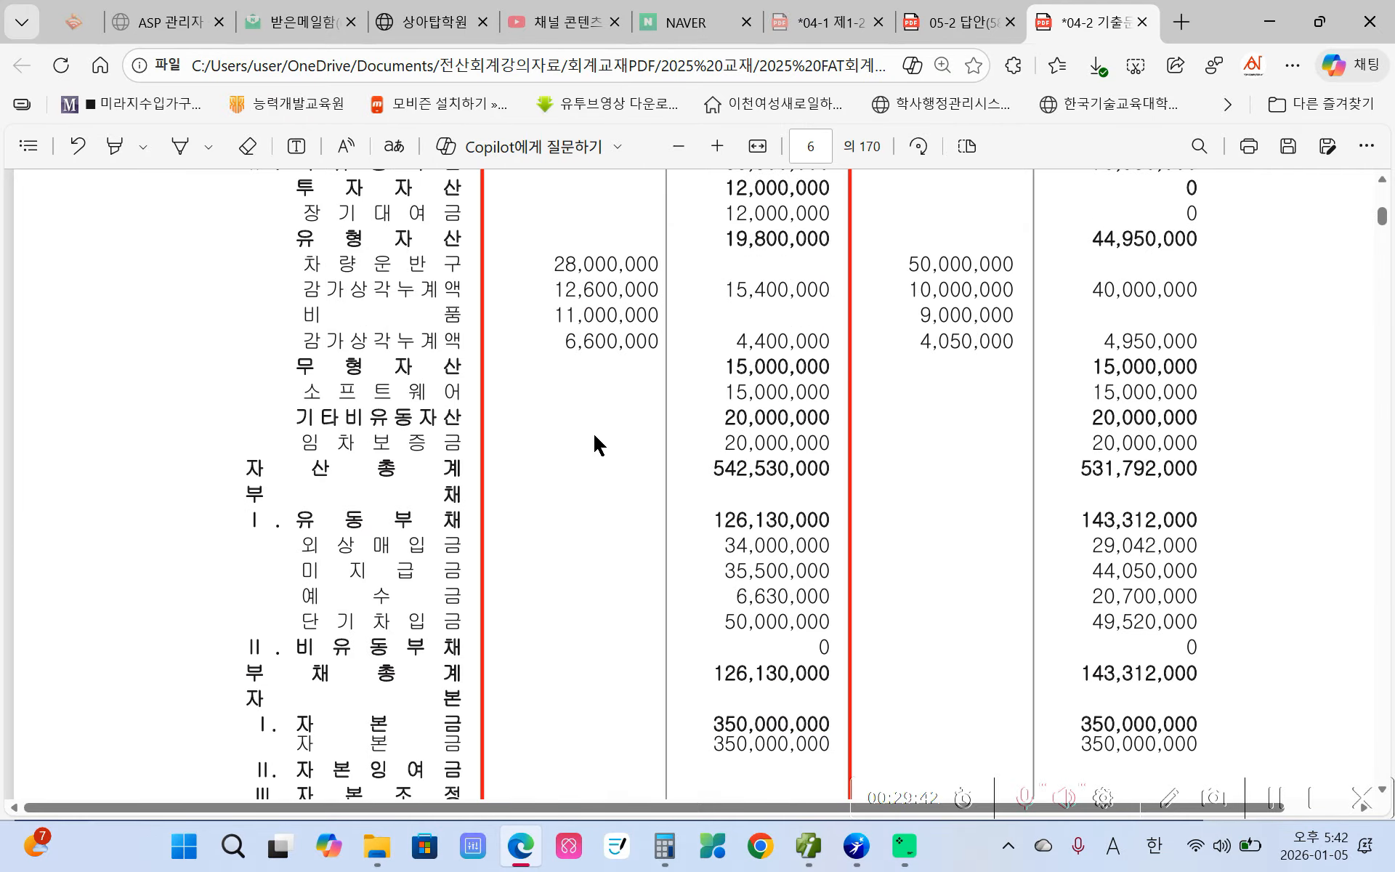
{"action": "scroll", "coordinate": [592, 436], "scroll_direction": "up", "scroll_amount": 8}
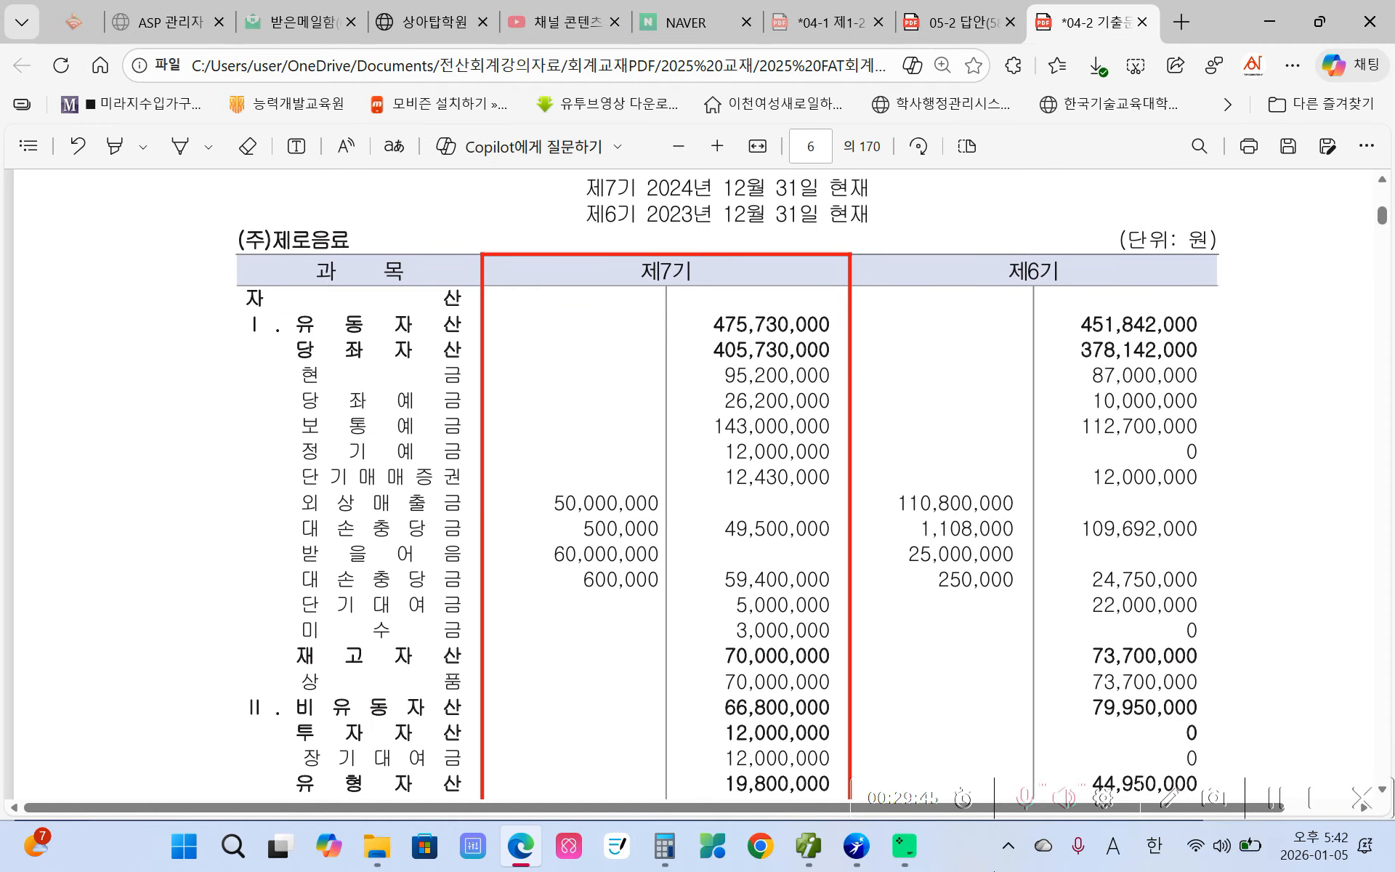
{"action": "left_click", "coordinate": [854, 842]}
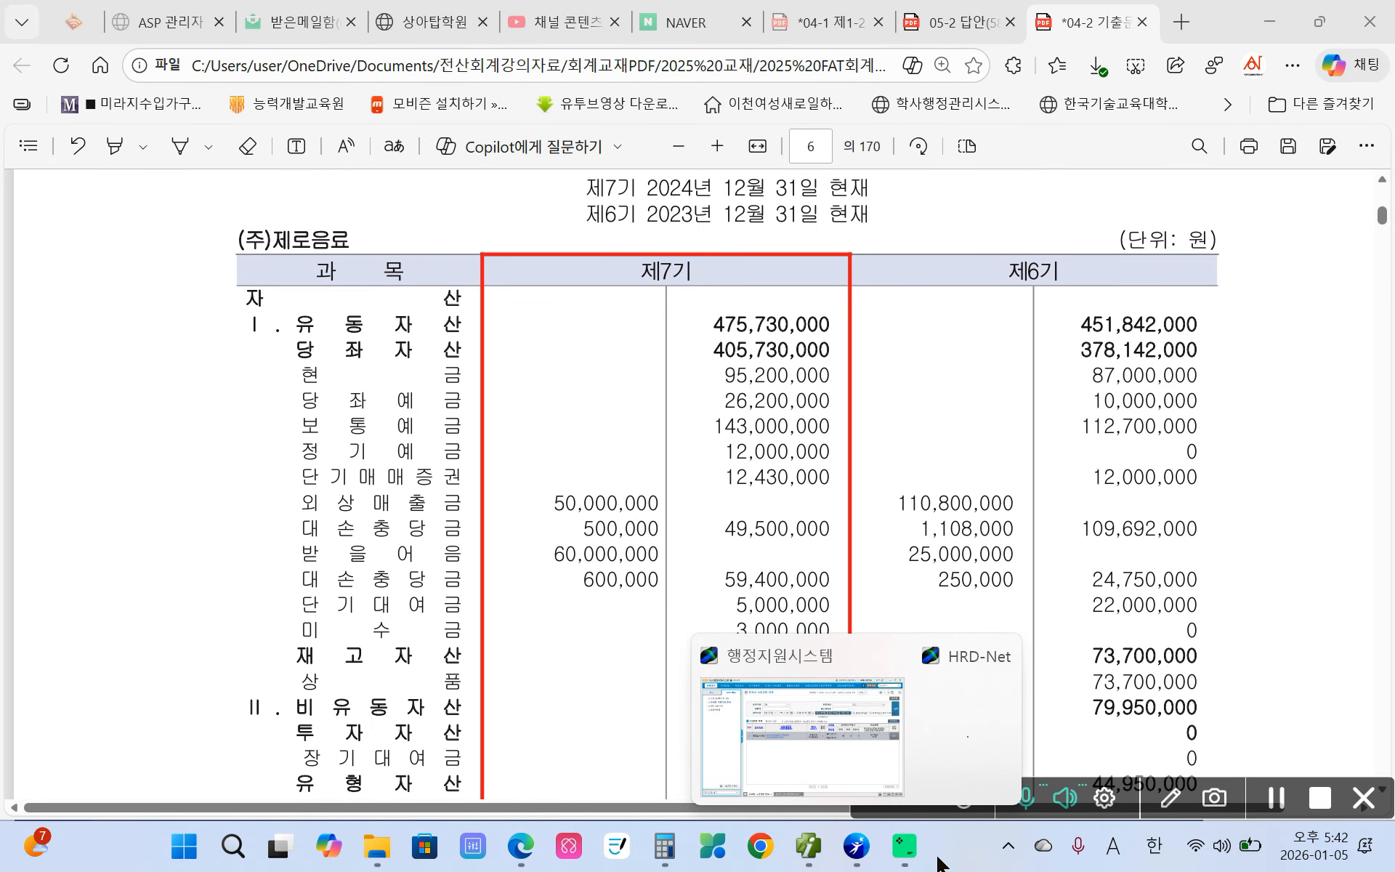
- Close 거래처등록 and open 전기분 재무상태표, which shows a -27,000,000 difference
{"action": "left_click", "coordinate": [809, 845]}
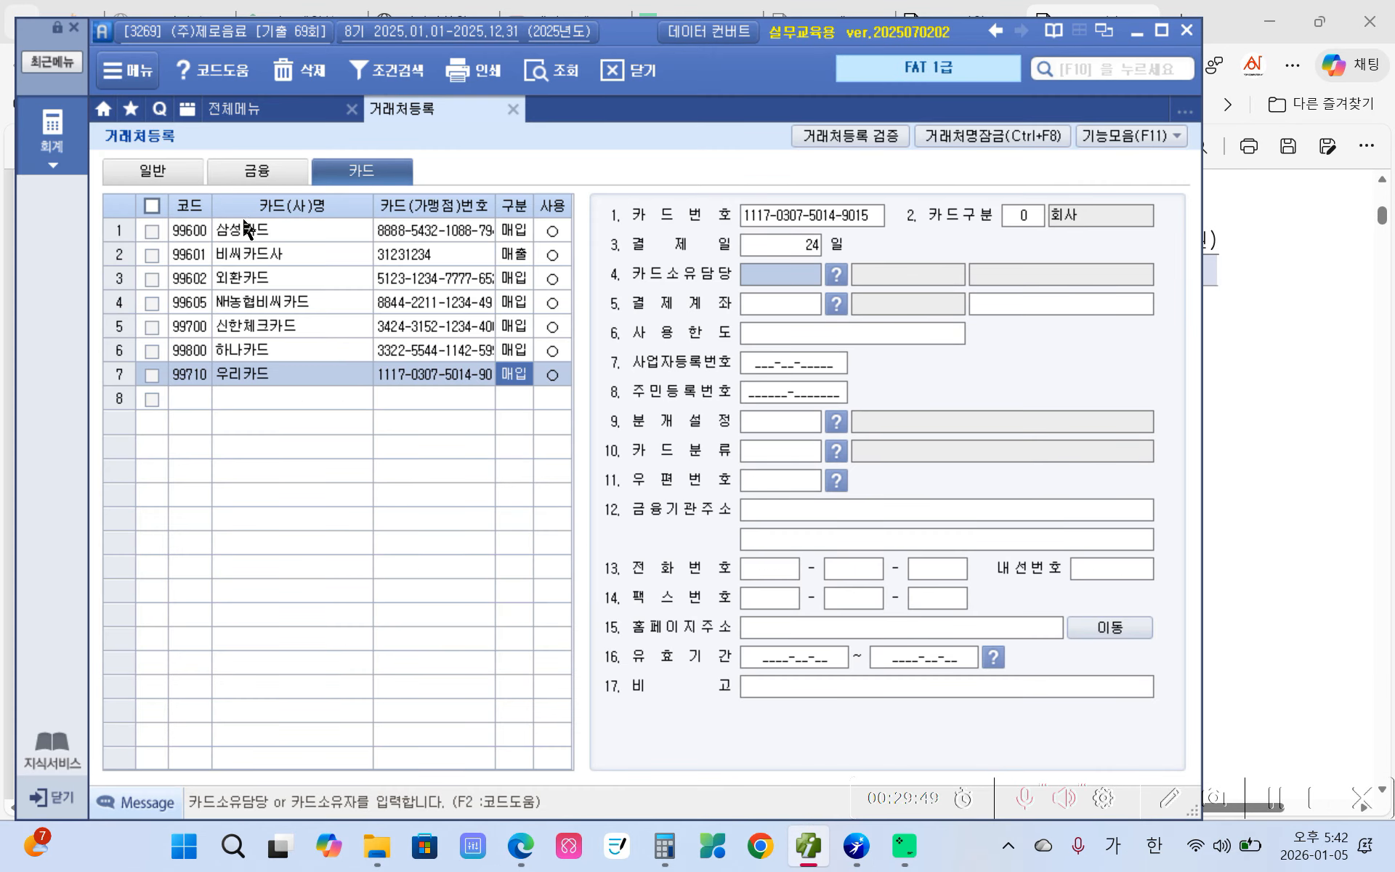
{"action": "left_click", "coordinate": [512, 109]}
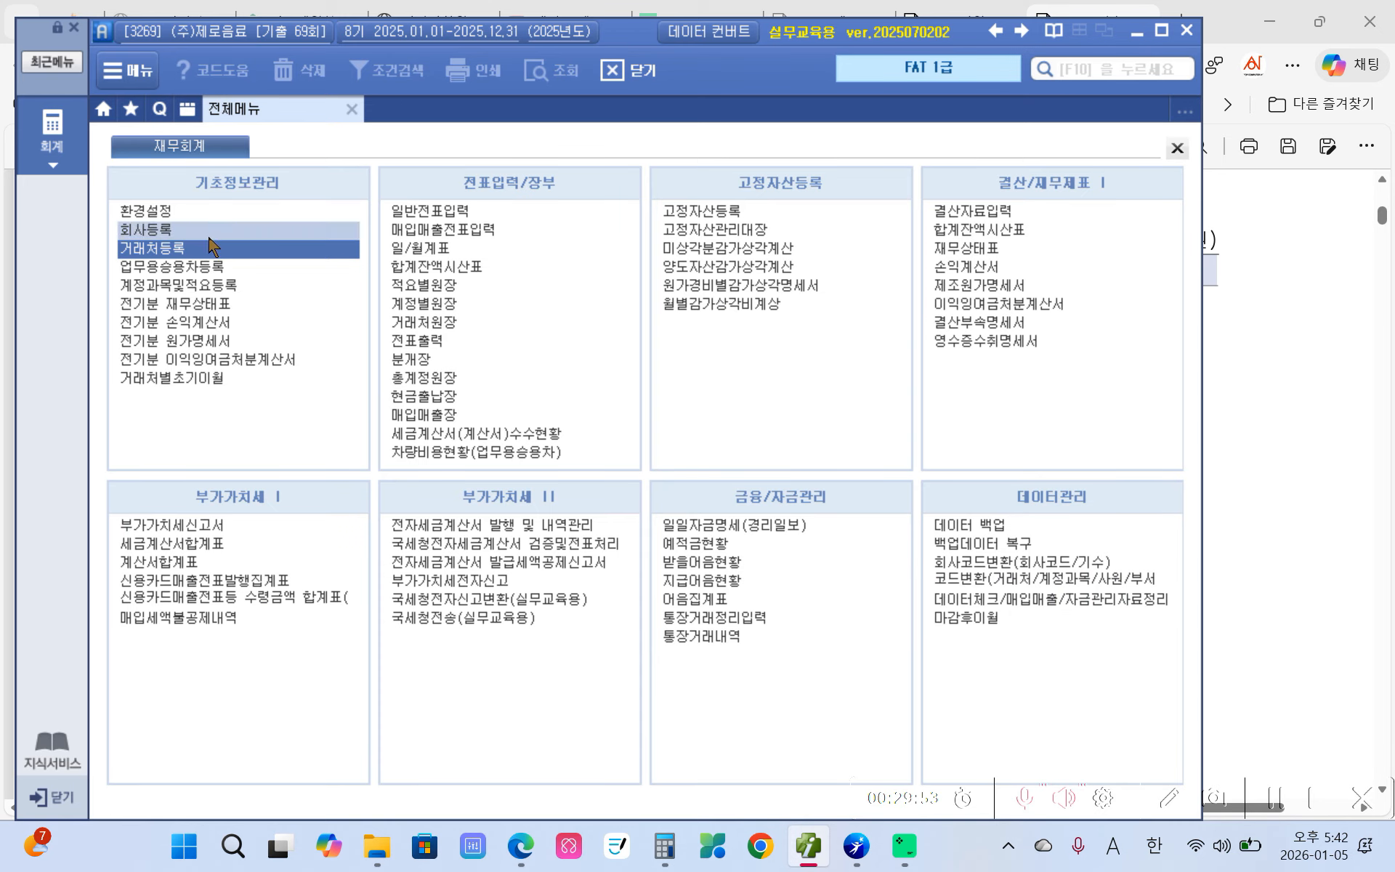
{"action": "left_click", "coordinate": [198, 309]}
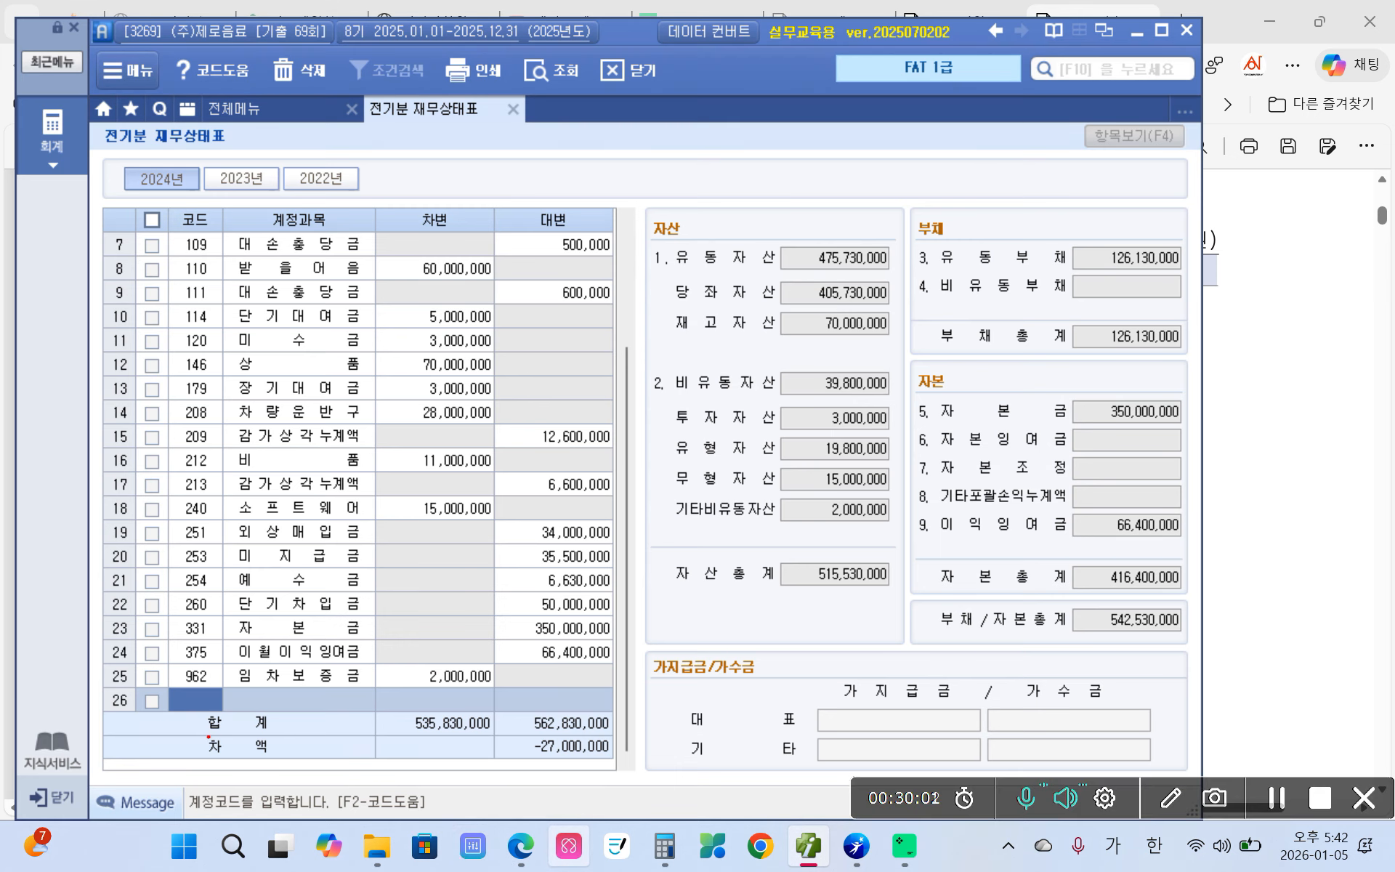
{"action": "left_click_drag", "start_coordinate": [209, 737], "coordinate": [638, 758]}
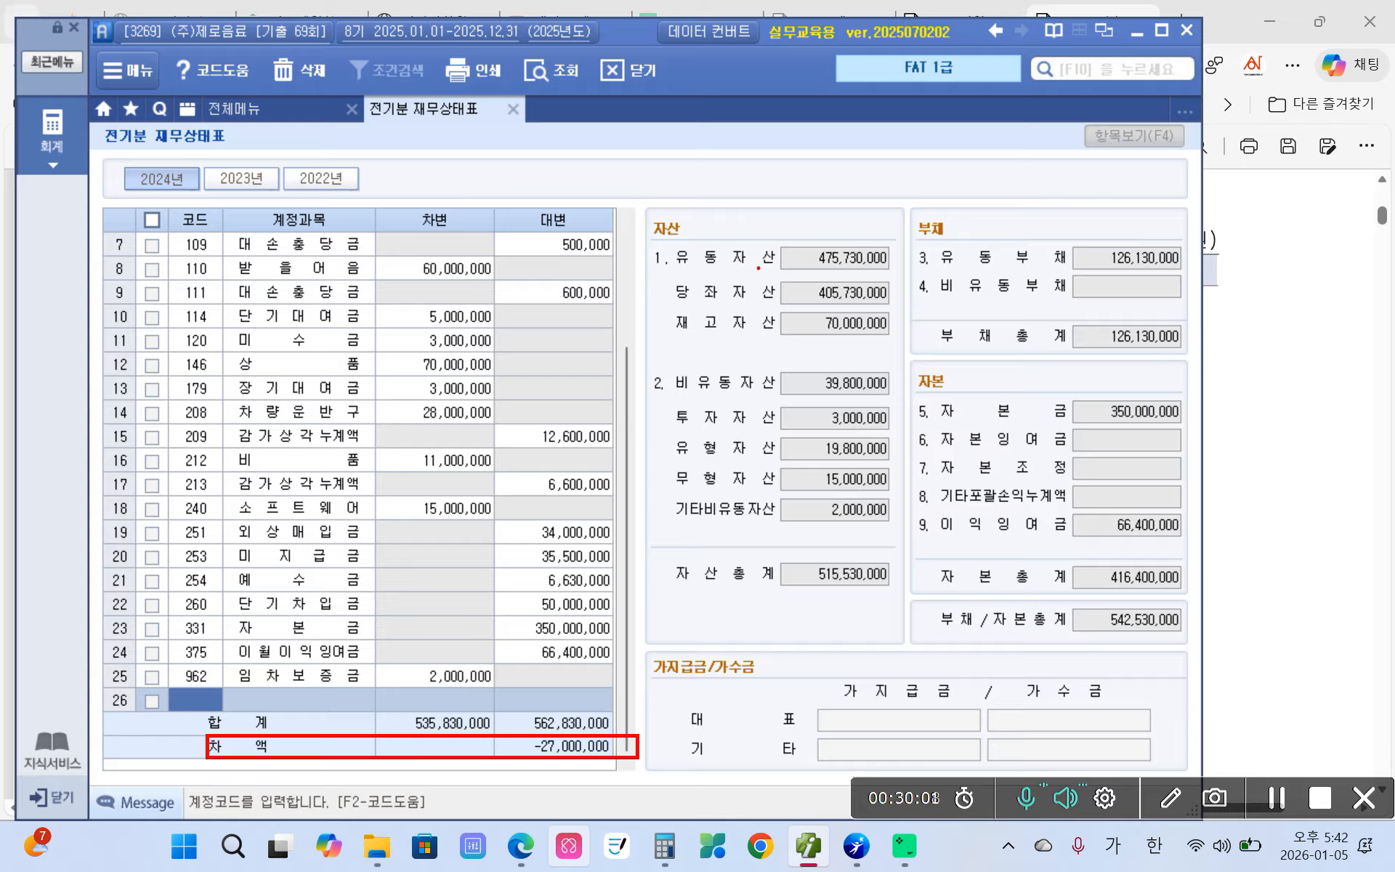
{"action": "mouse_move", "coordinate": [758, 269]}
{"action": "left_mouse_down"}
{"action": "mouse_move", "coordinate": [850, 275]}
{"action": "mouse_move", "coordinate": [869, 234]}
{"action": "mouse_move", "coordinate": [786, 251]}
{"action": "left_mouse_up"}
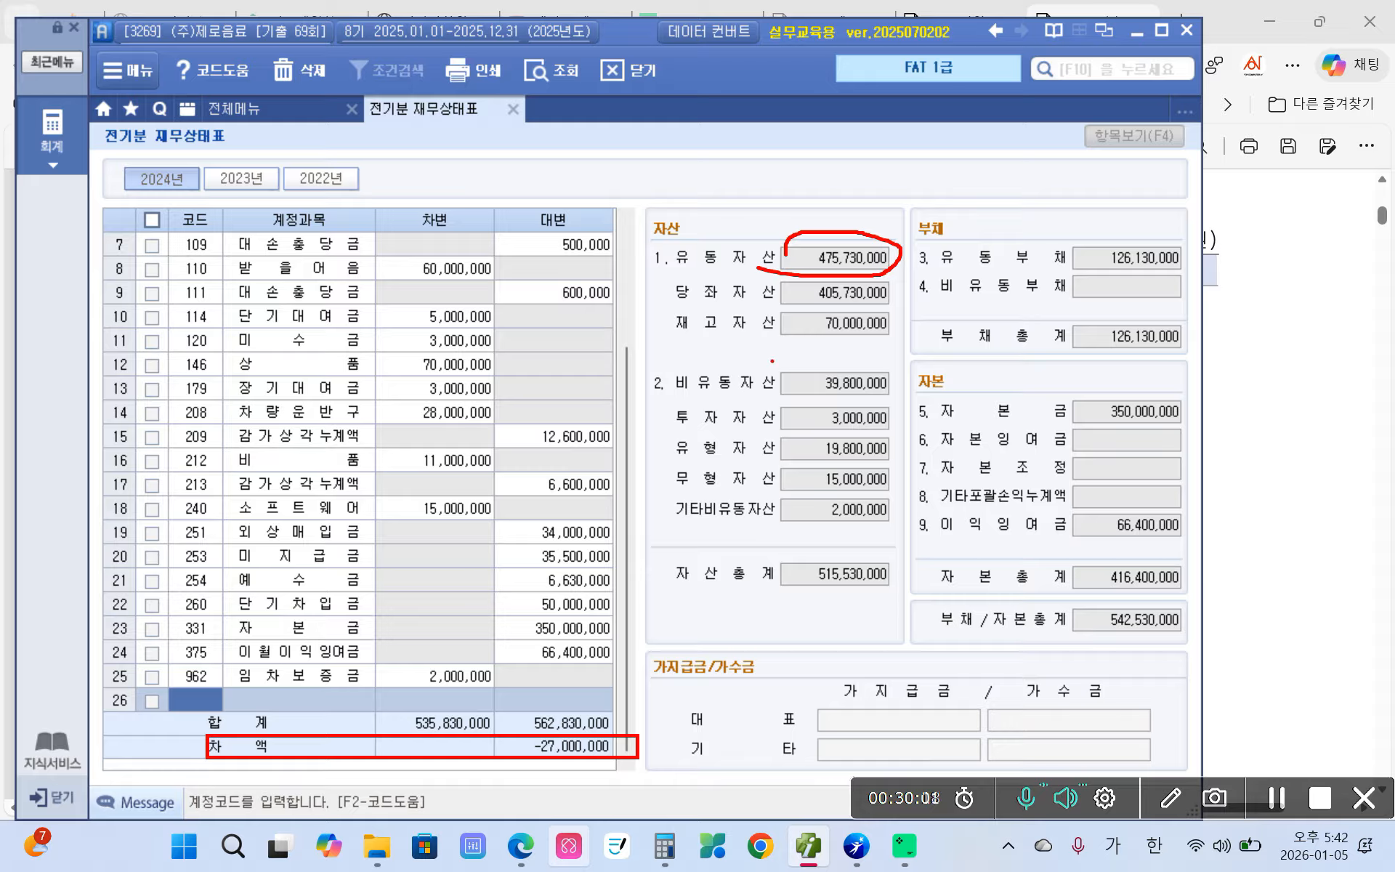
{"action": "mouse_move", "coordinate": [772, 361]}
{"action": "left_mouse_down"}
{"action": "mouse_move", "coordinate": [792, 410]}
{"action": "mouse_move", "coordinate": [910, 367]}
{"action": "mouse_move", "coordinate": [783, 363]}
{"action": "left_mouse_up"}
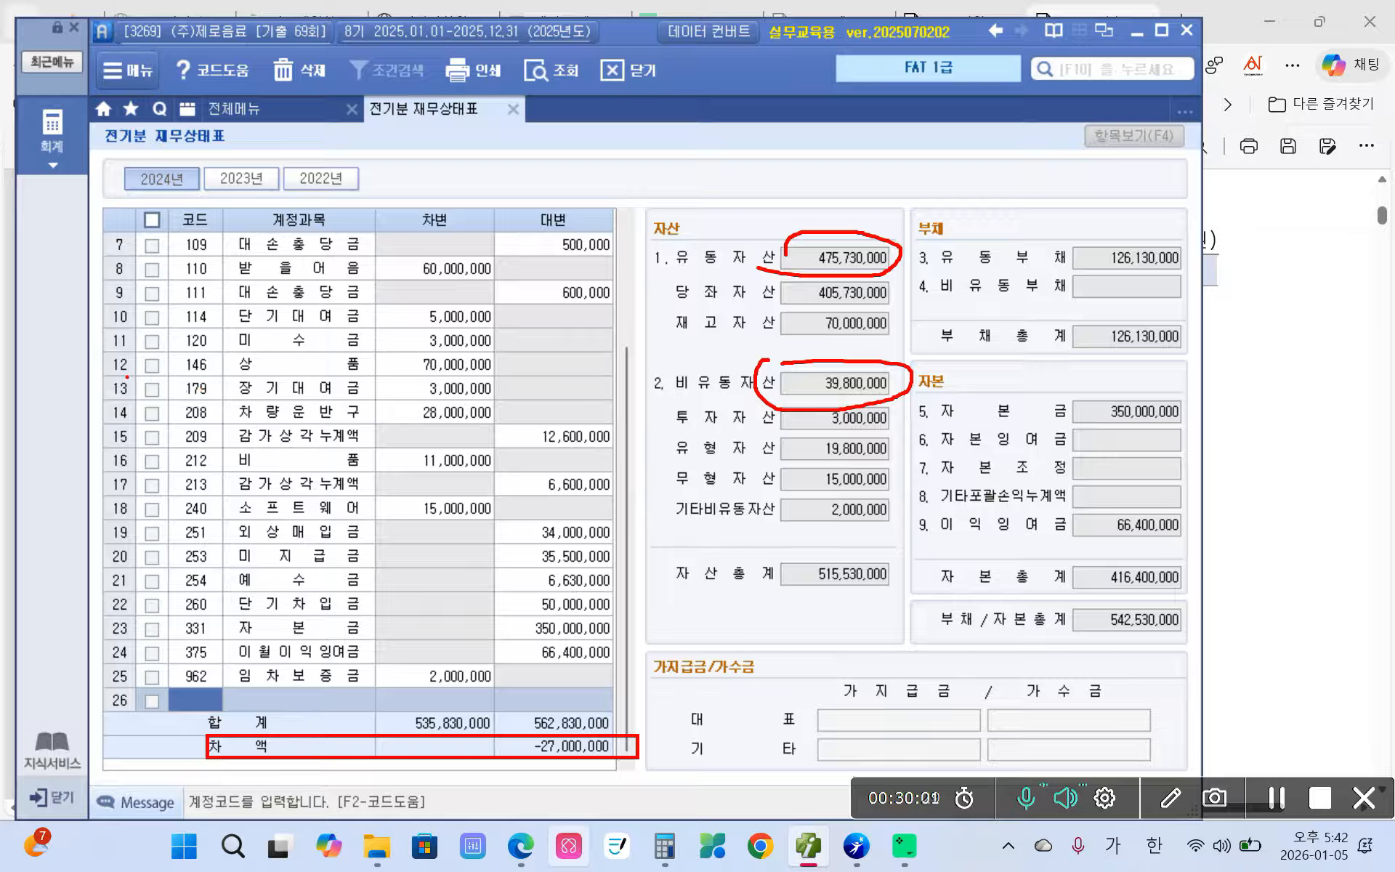
{"action": "mouse_move", "coordinate": [113, 377]}
{"action": "left_mouse_down"}
{"action": "mouse_move", "coordinate": [77, 452]}
{"action": "mouse_move", "coordinate": [67, 603]}
{"action": "mouse_move", "coordinate": [86, 663]}
{"action": "mouse_move", "coordinate": [107, 664]}
{"action": "left_mouse_up"}
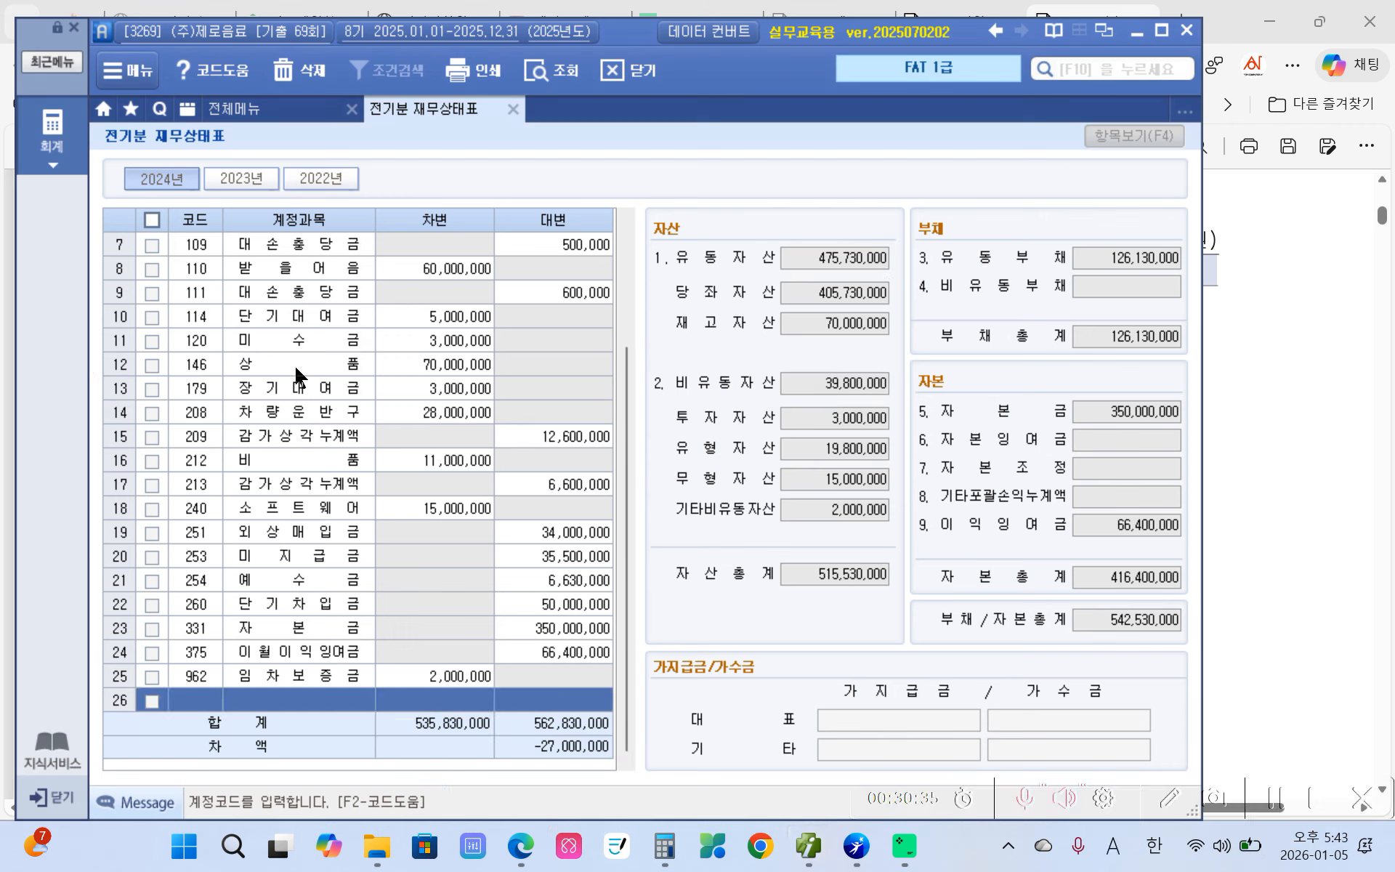
{"action": "left_click", "coordinate": [307, 391]}
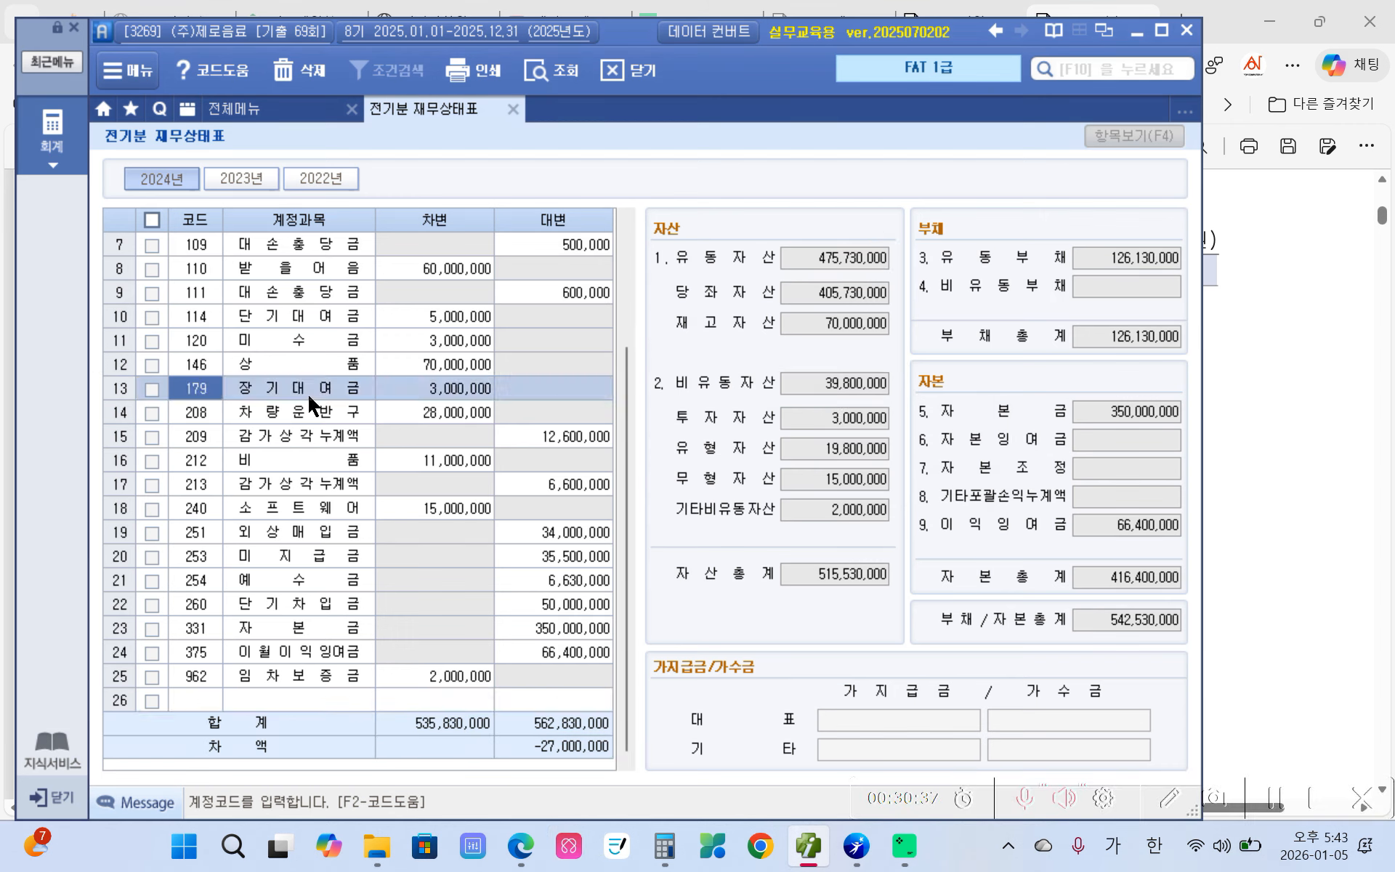
{"action": "left_click", "coordinate": [434, 402]}
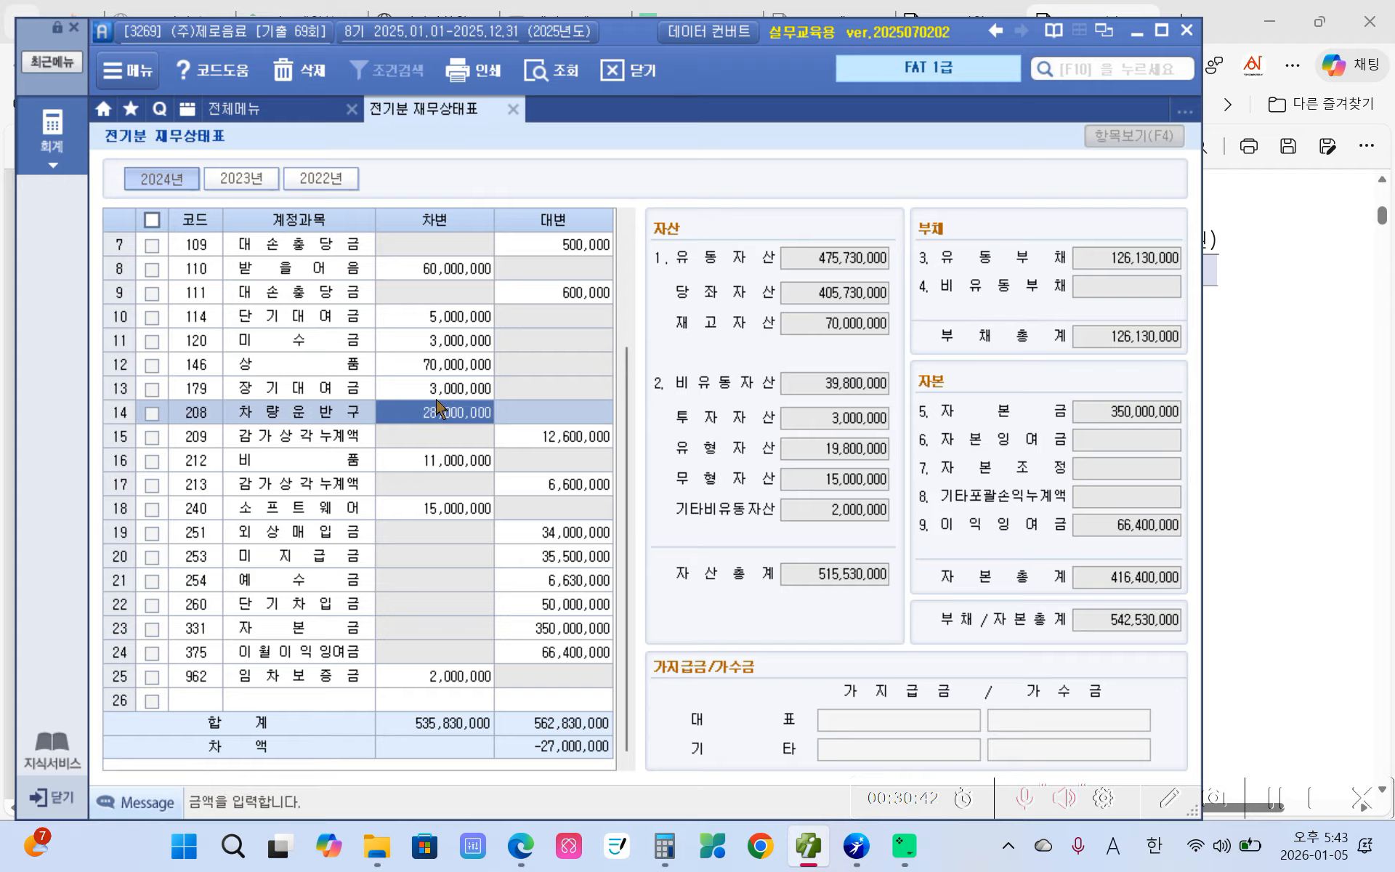
{"action": "left_click", "coordinate": [436, 396]}
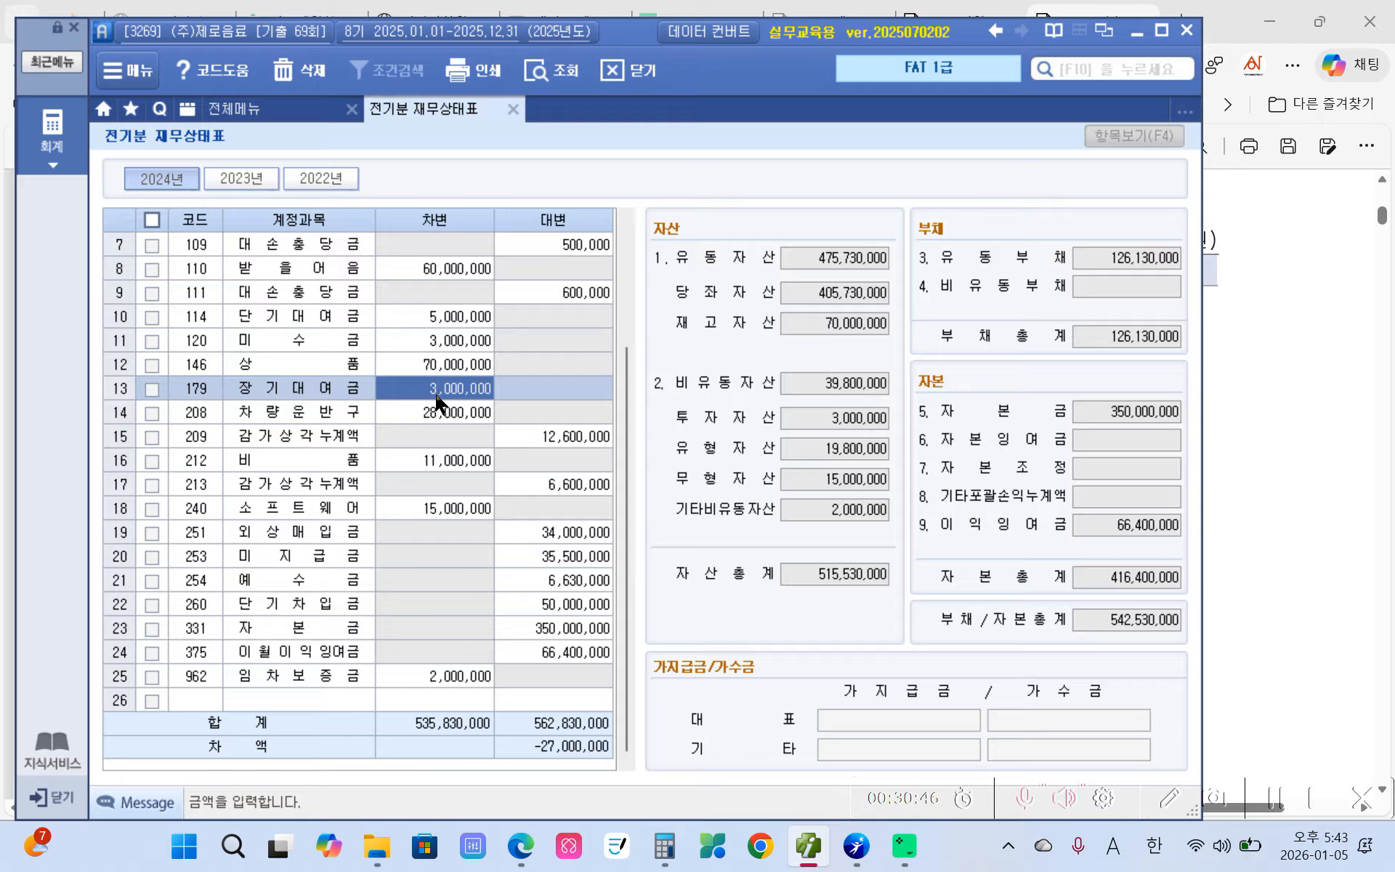
{"action": "type", "text": "12000000"}
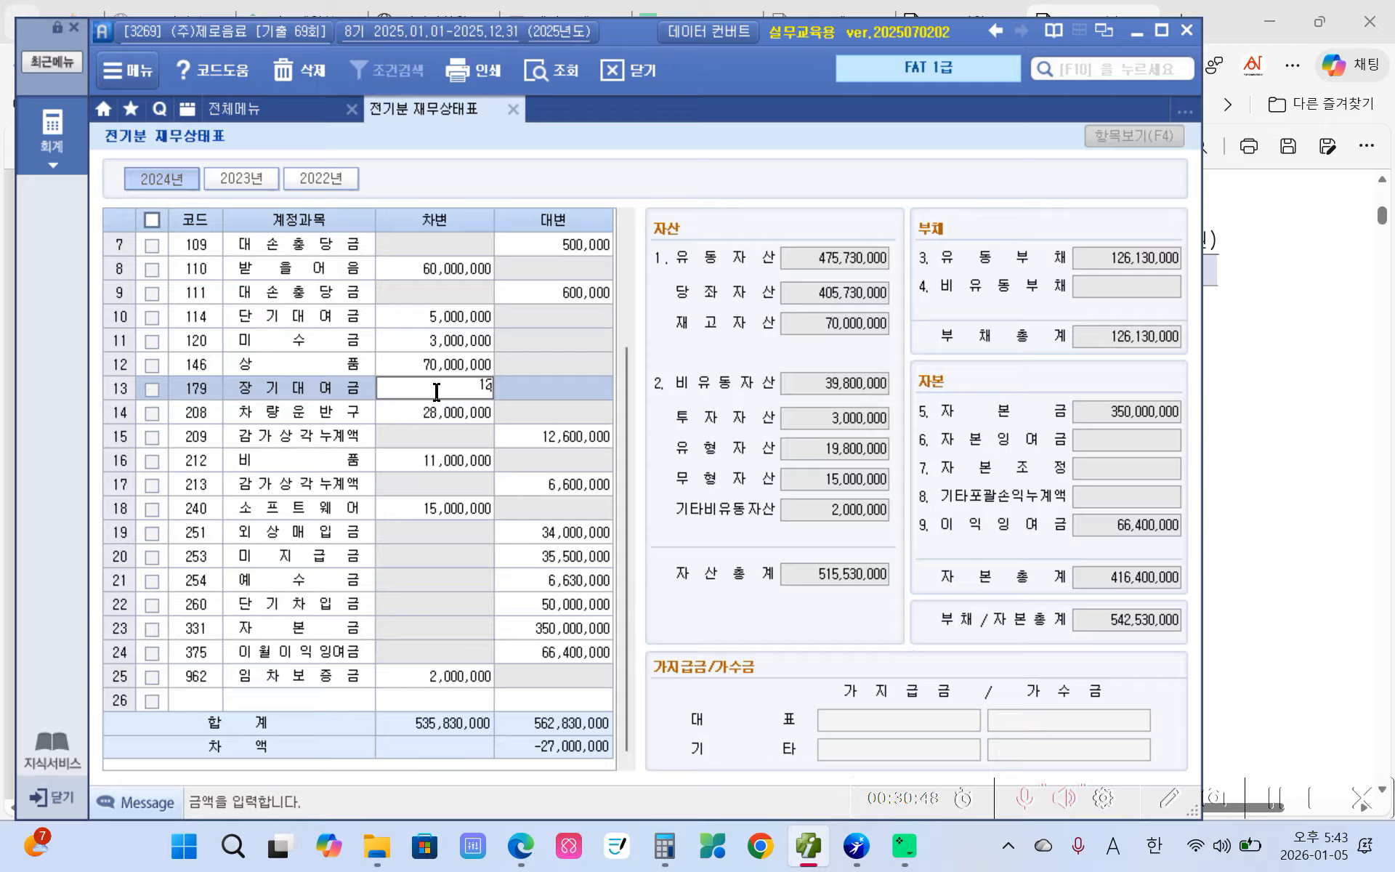
{"action": "key", "text": "Return"}
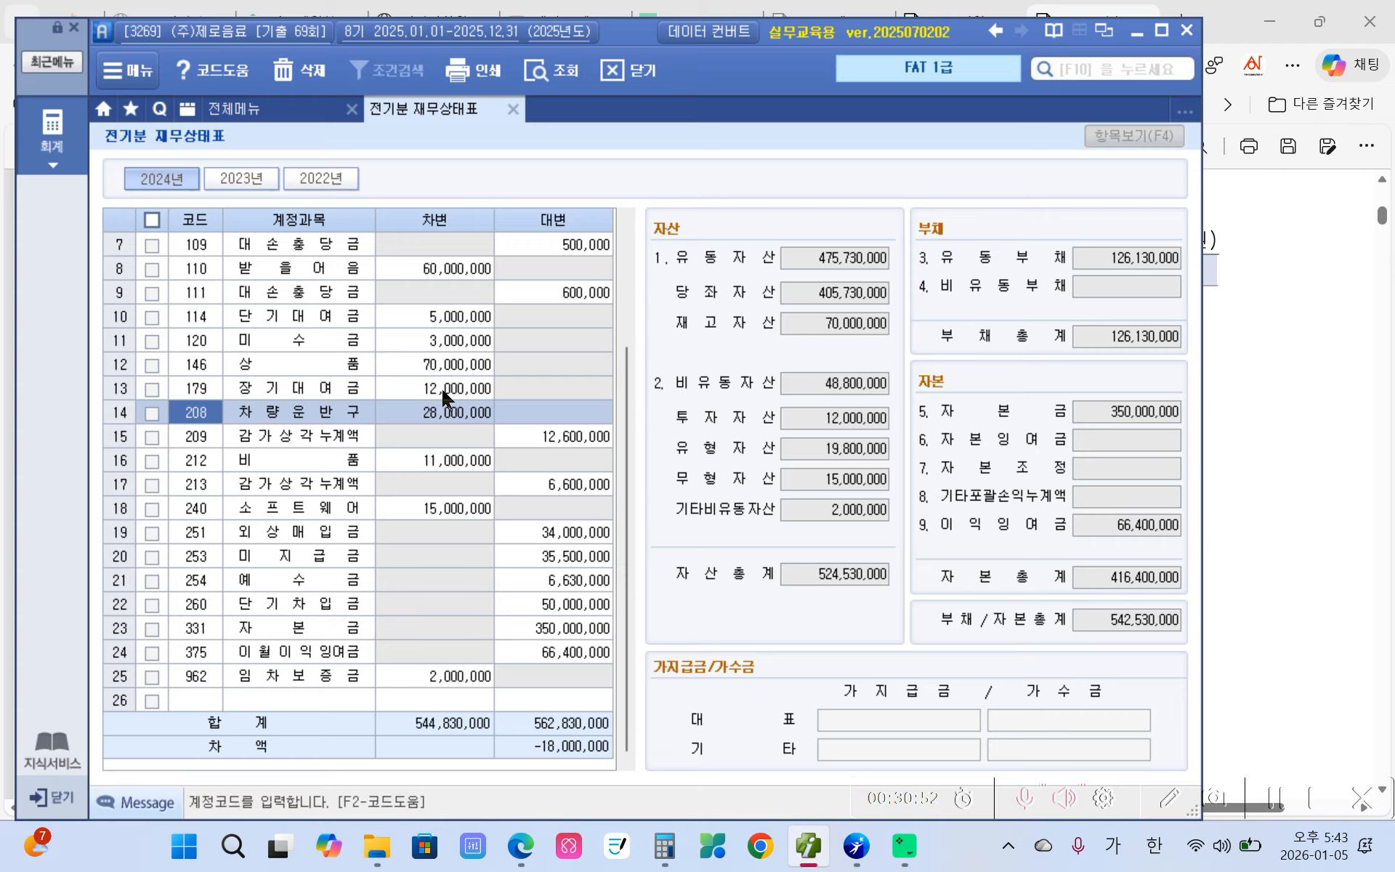
{"action": "left_click", "coordinate": [445, 435]}
{"action": "left_click", "coordinate": [435, 460]}
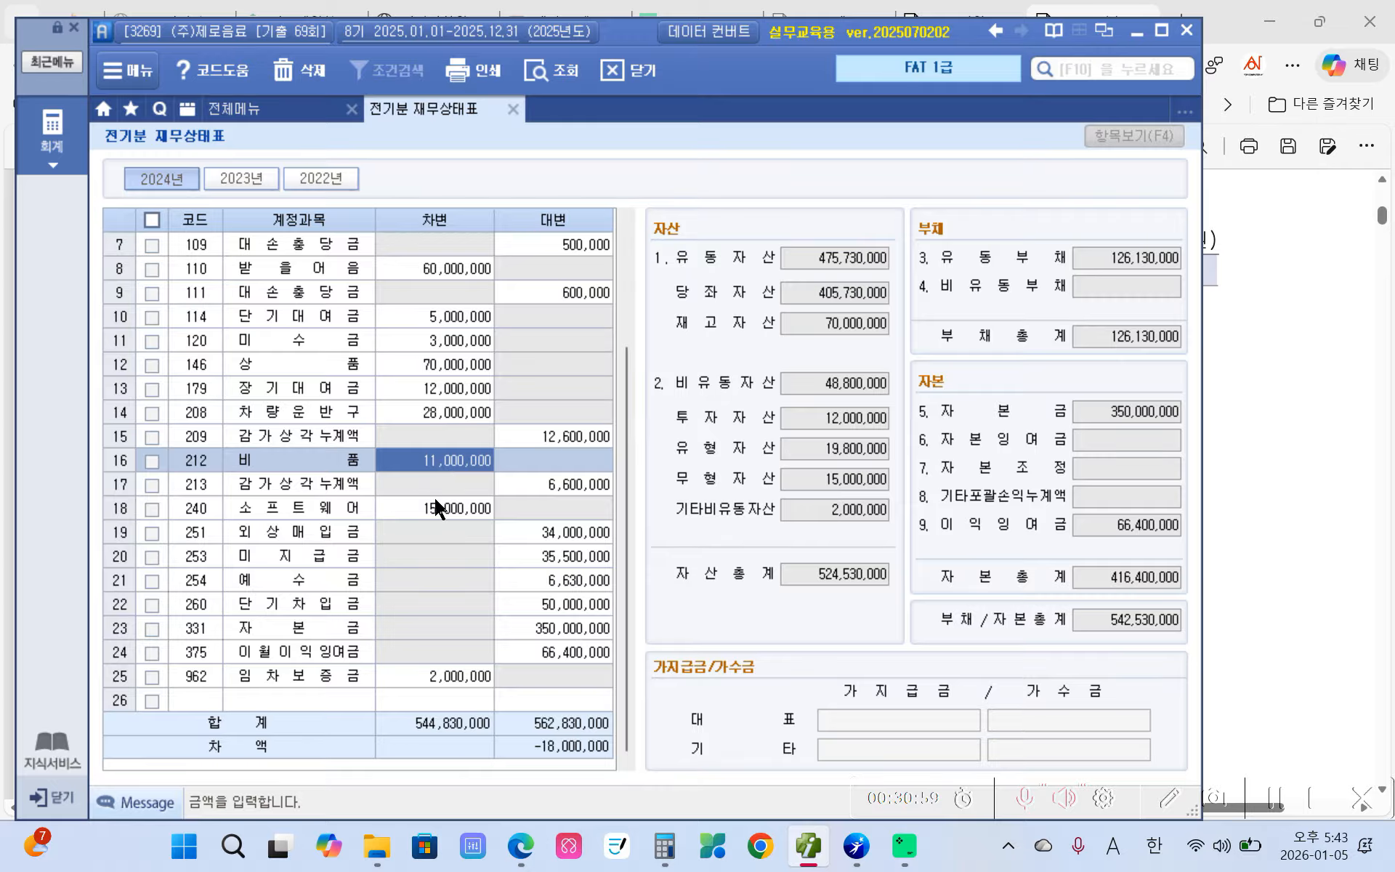
{"action": "left_click", "coordinate": [438, 485]}
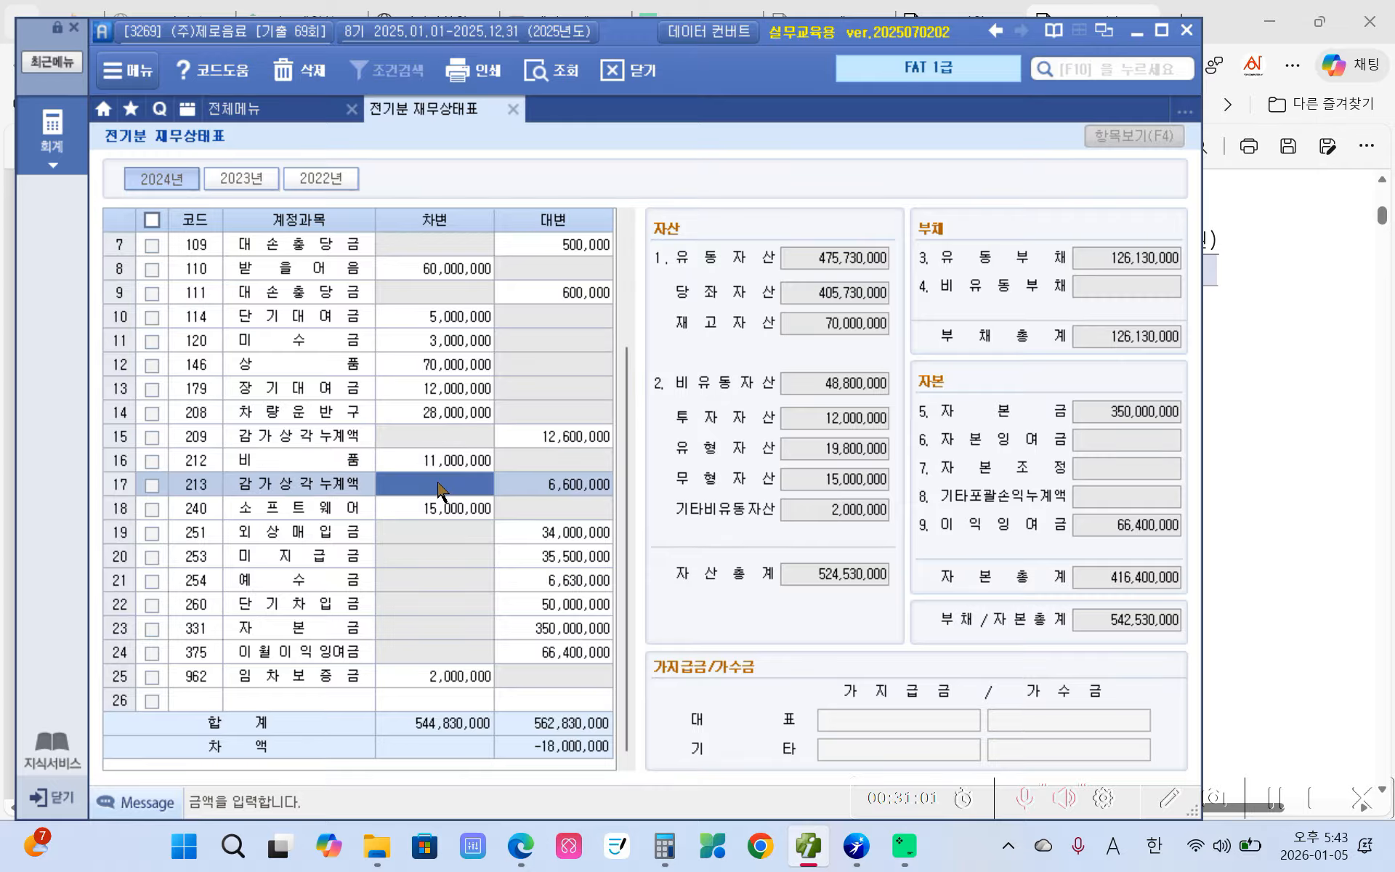
{"action": "left_click", "coordinate": [428, 511]}
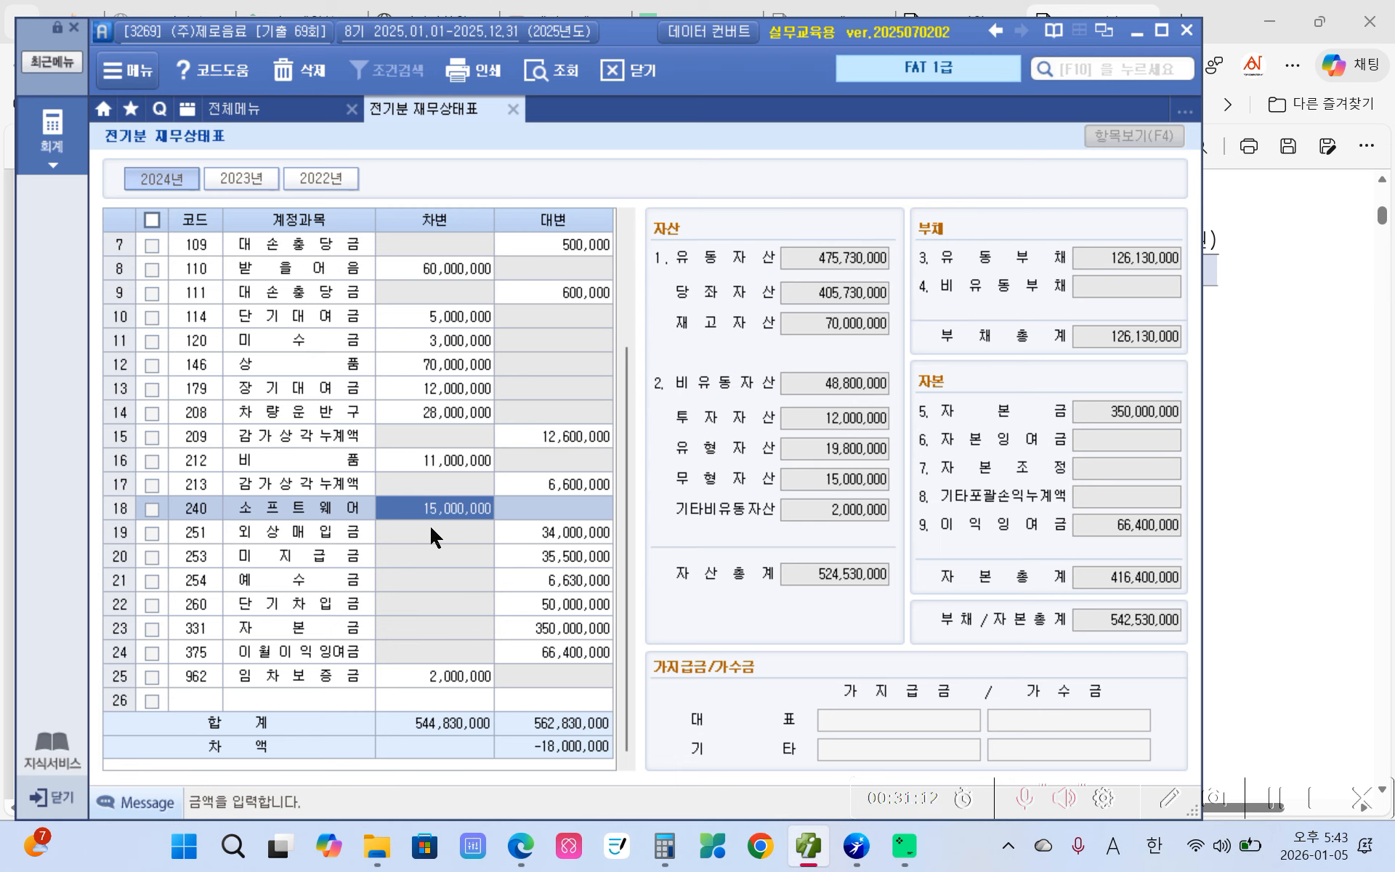
{"action": "left_click", "coordinate": [431, 529]}
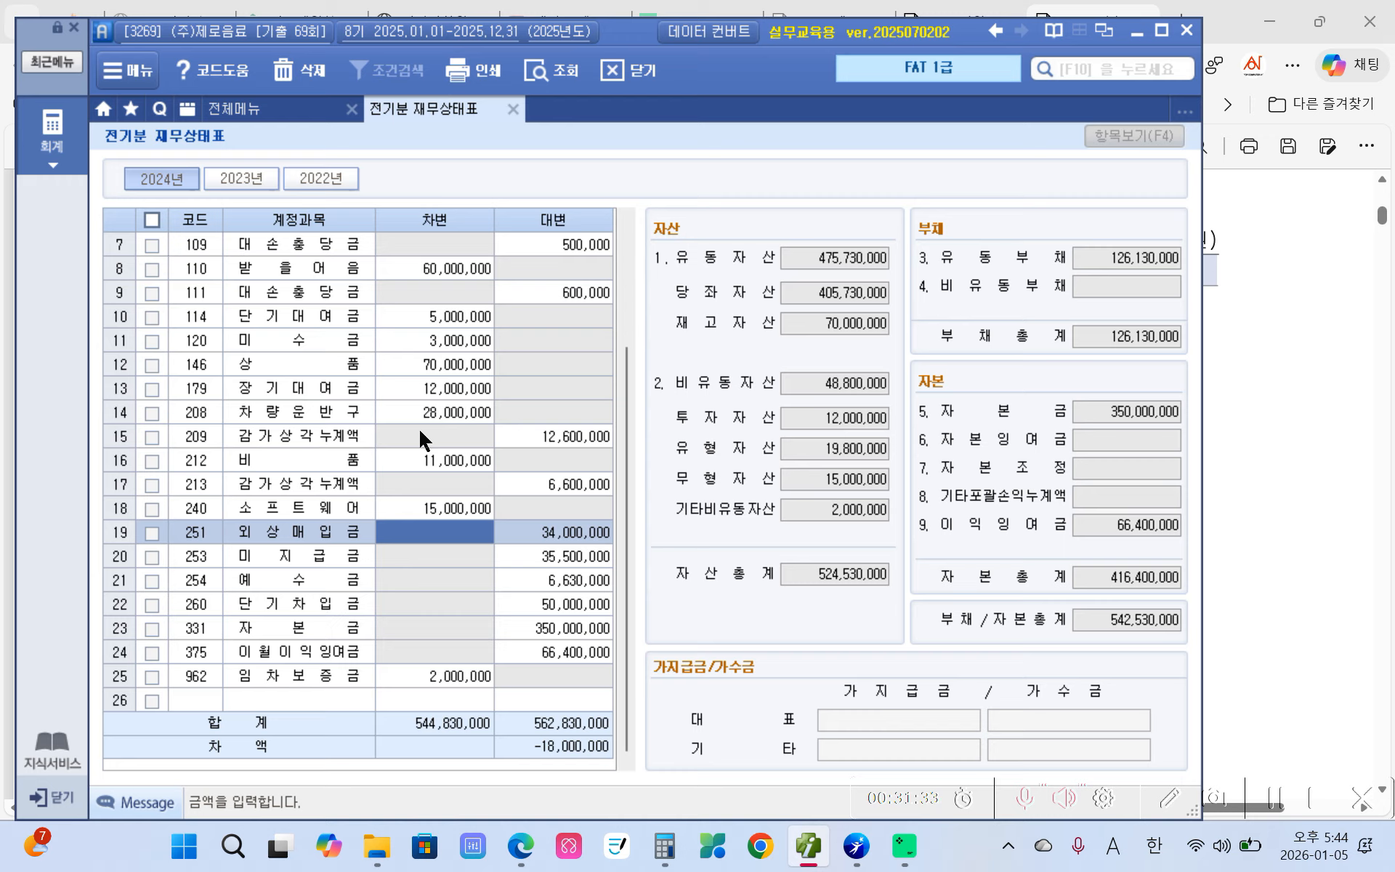
{"action": "left_click", "coordinate": [406, 508]}
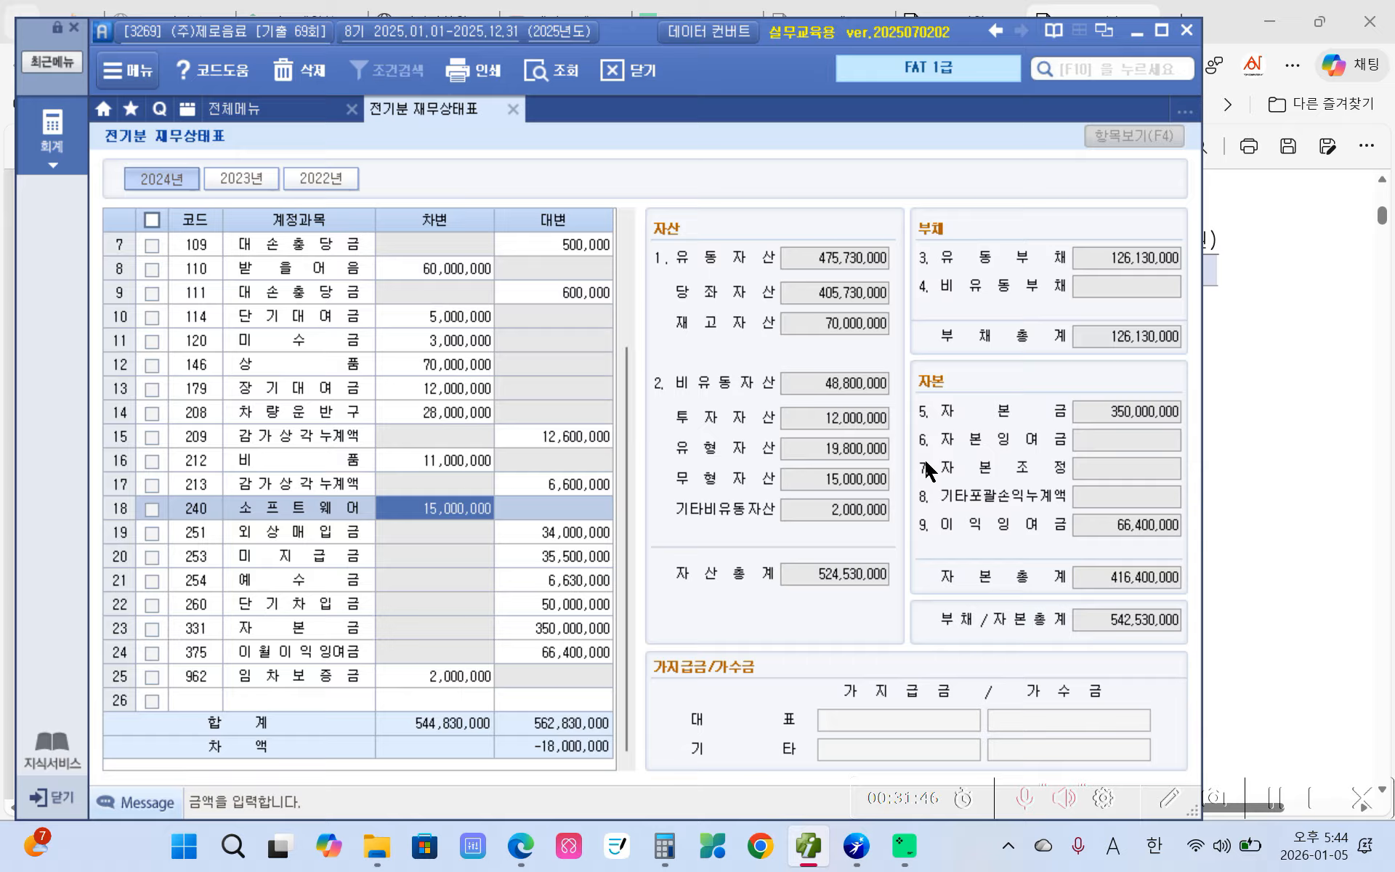
{"action": "left_click", "coordinate": [826, 390]}
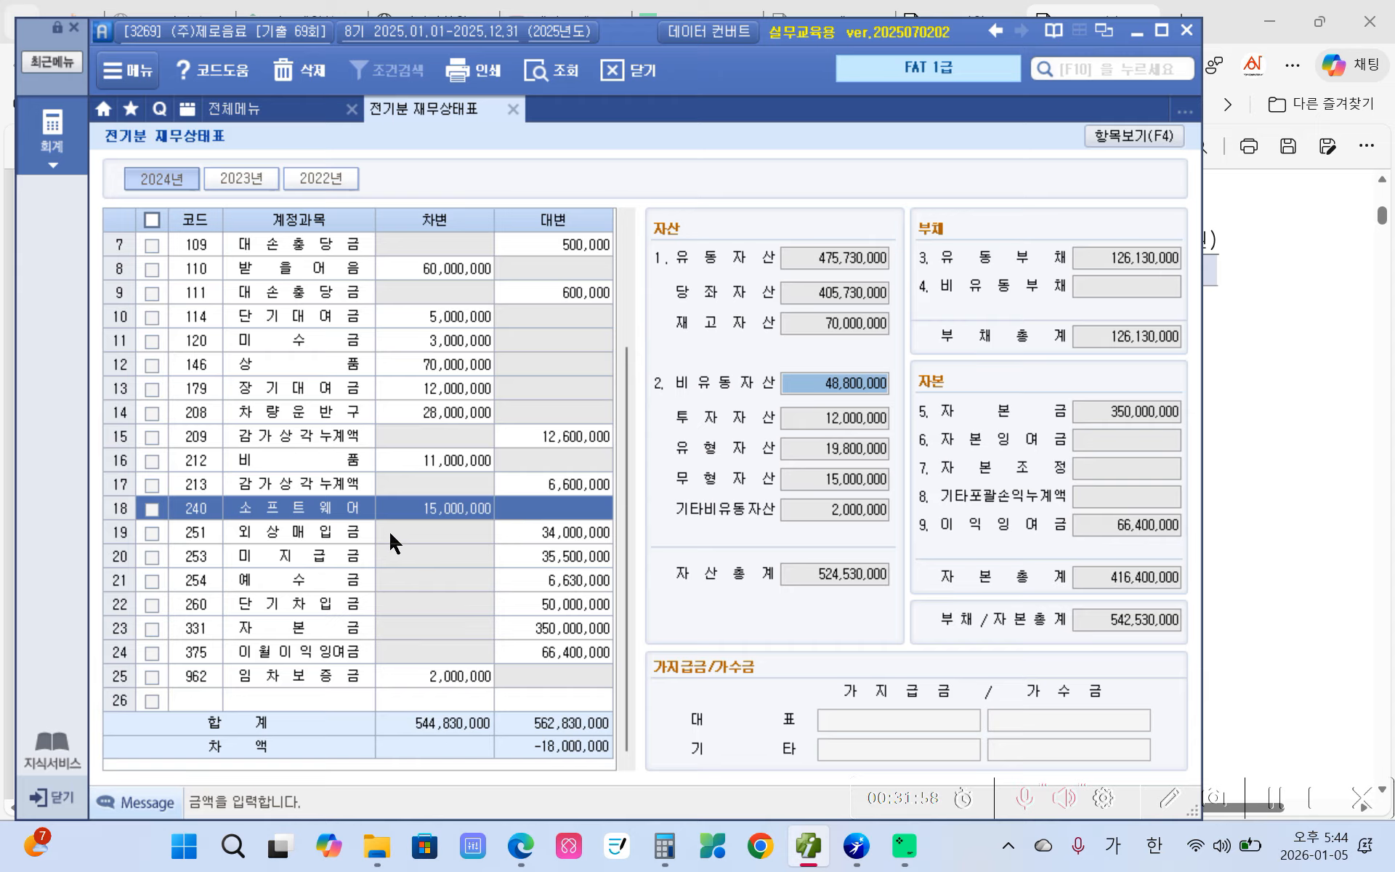
- Enter 임차보증금 debit 20,000,000 so both totals balance at 562,830,000, then close the screen
{"action": "left_click", "coordinate": [463, 677]}
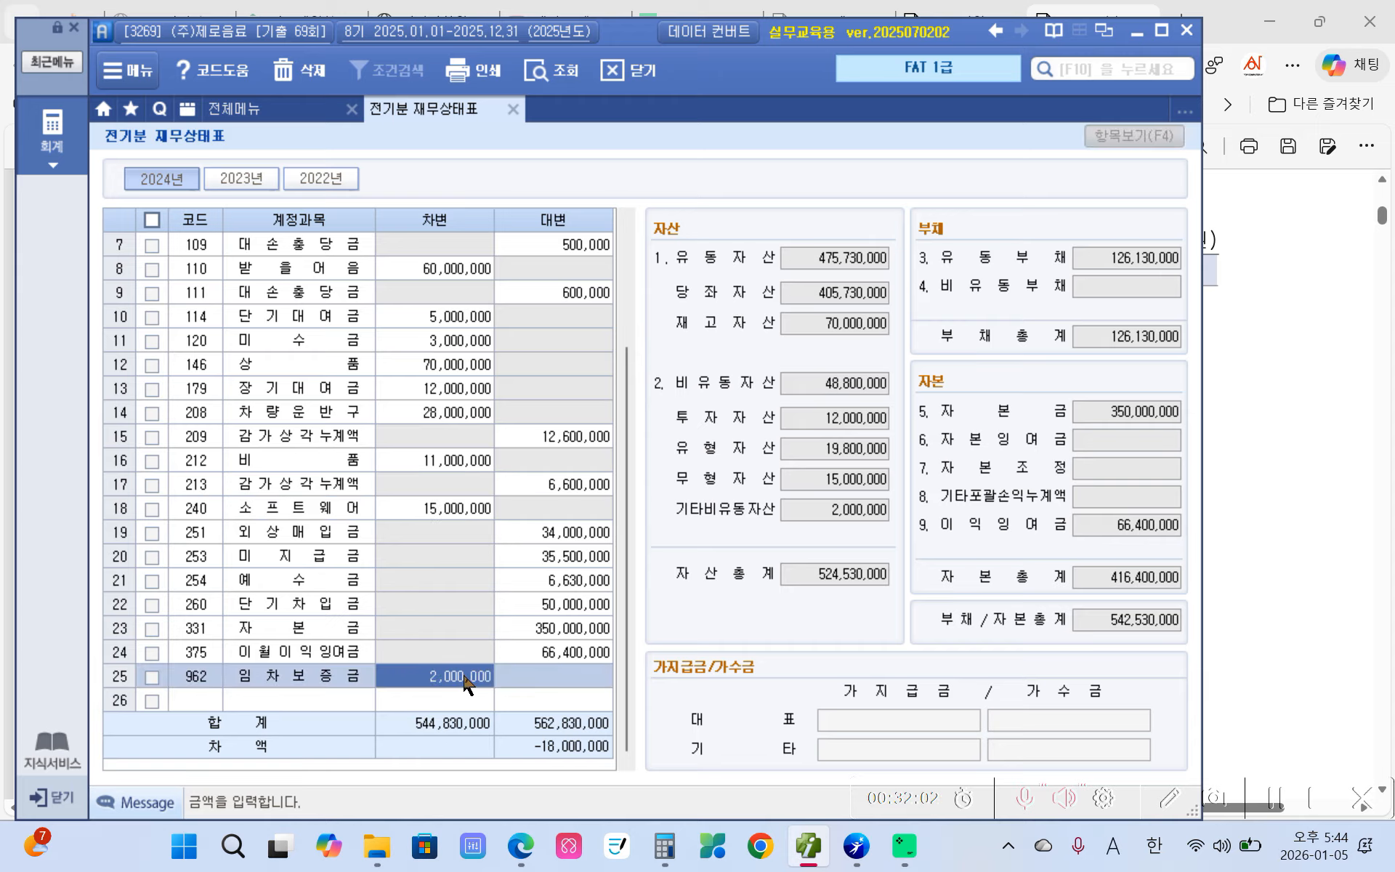
{"action": "type", "text": "2"}
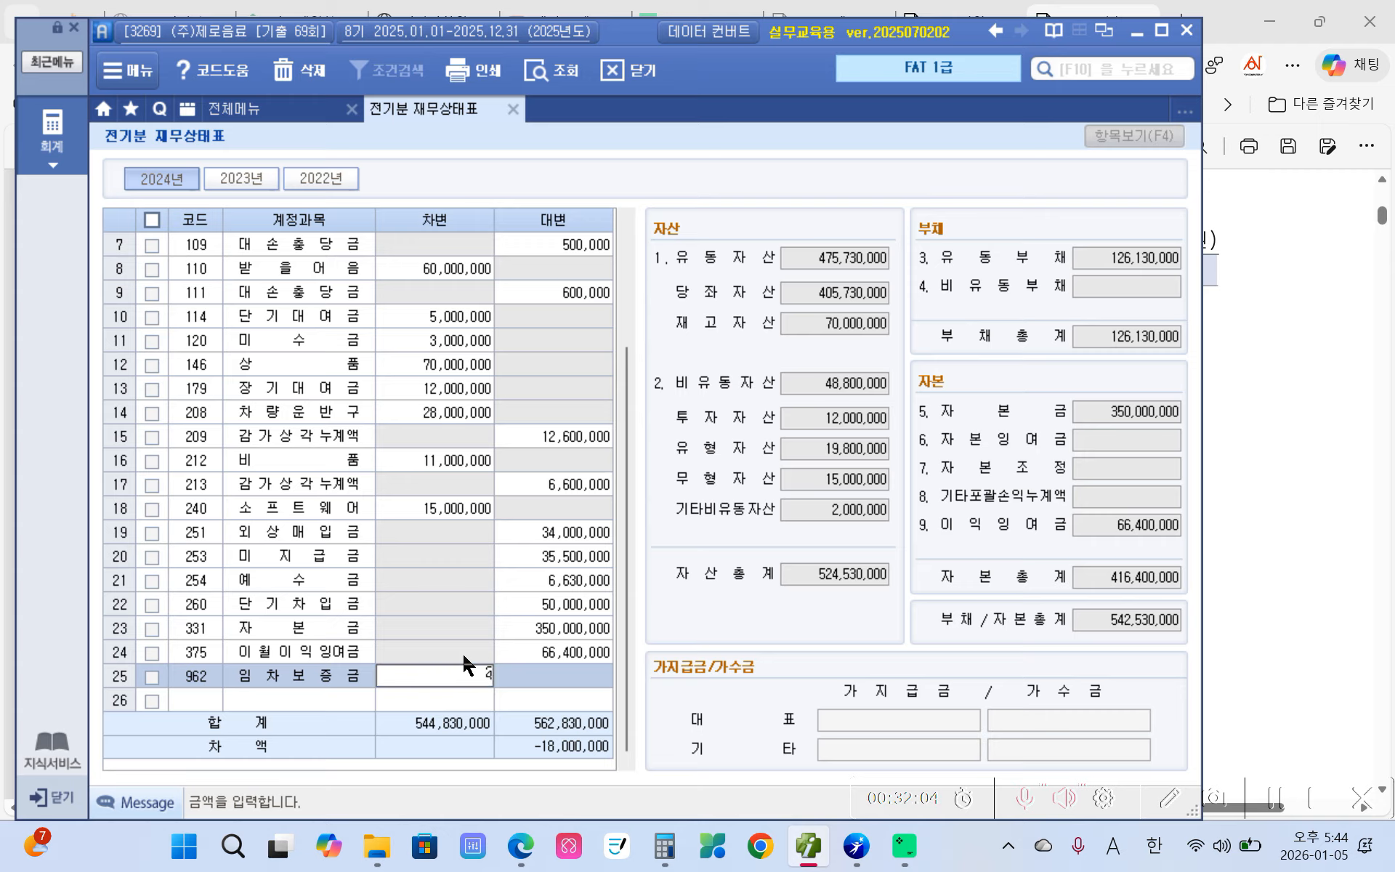
{"action": "type", "text": "0,000,000"}
{"action": "key", "text": "Return"}
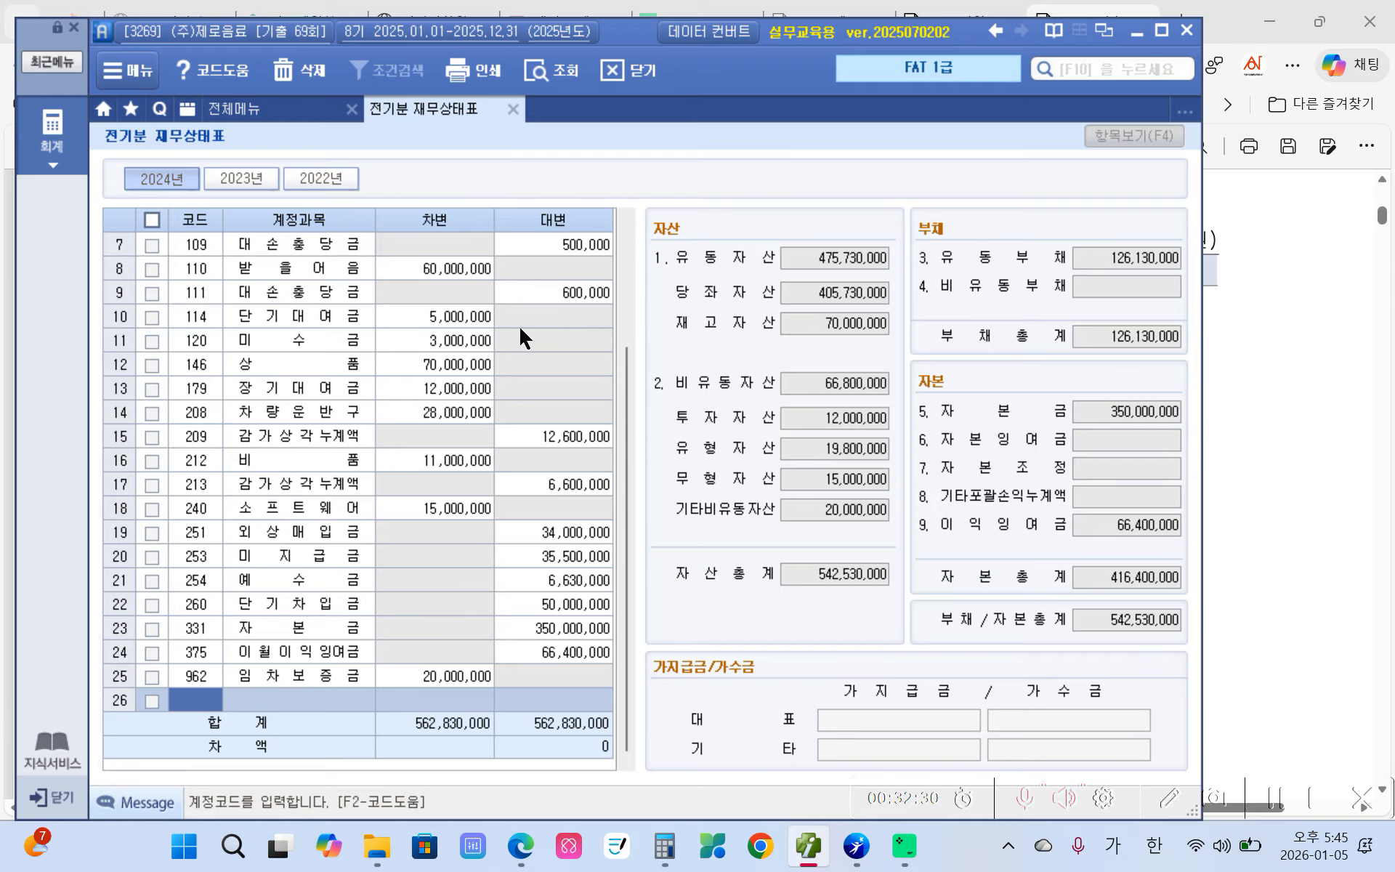
{"action": "left_click", "coordinate": [513, 109]}
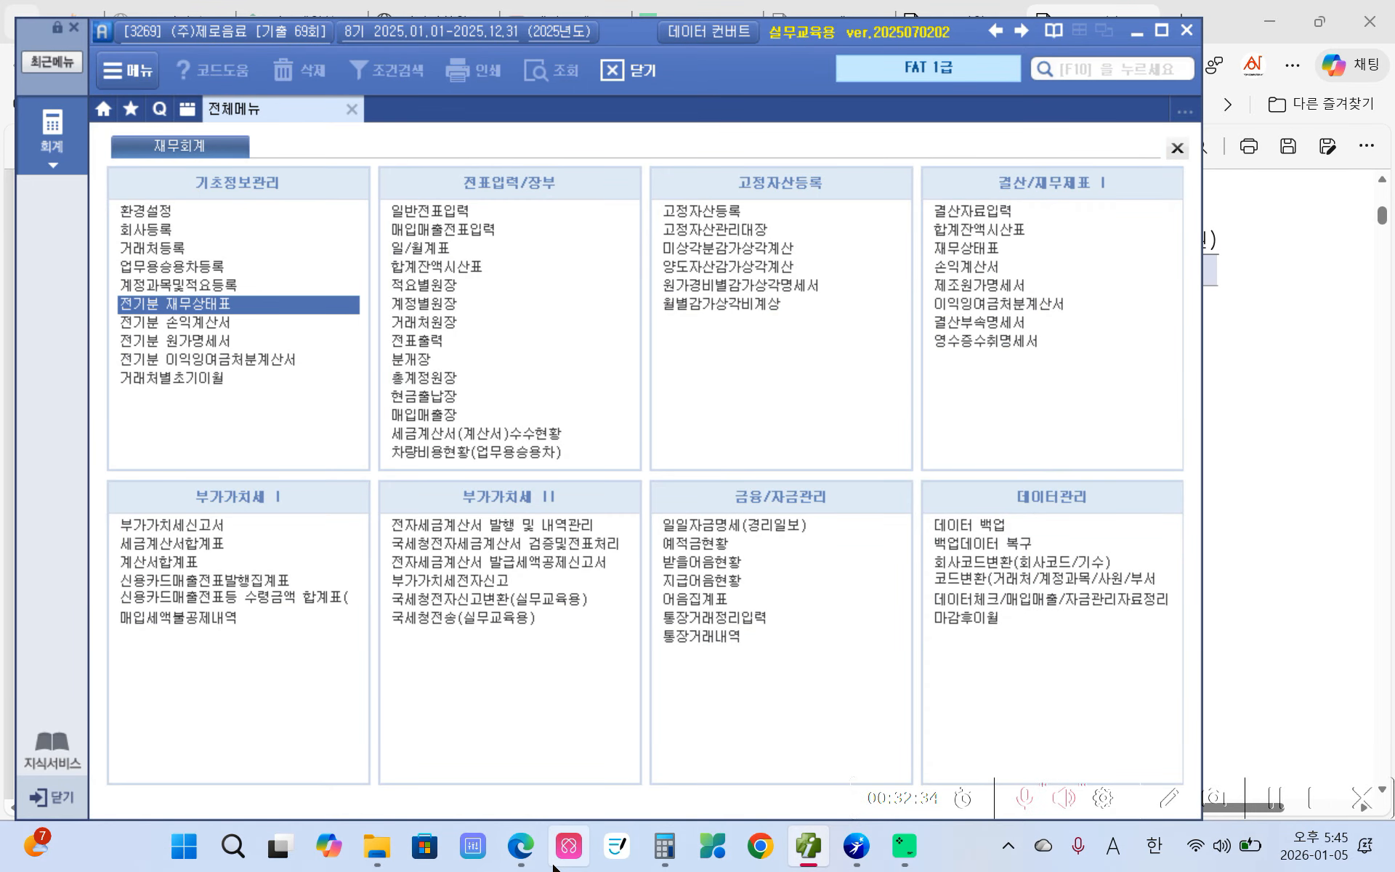
- Bring the exam PDF forward and scroll to page 7's 33,000-won parking receipt task
{"action": "left_click", "coordinate": [518, 845]}
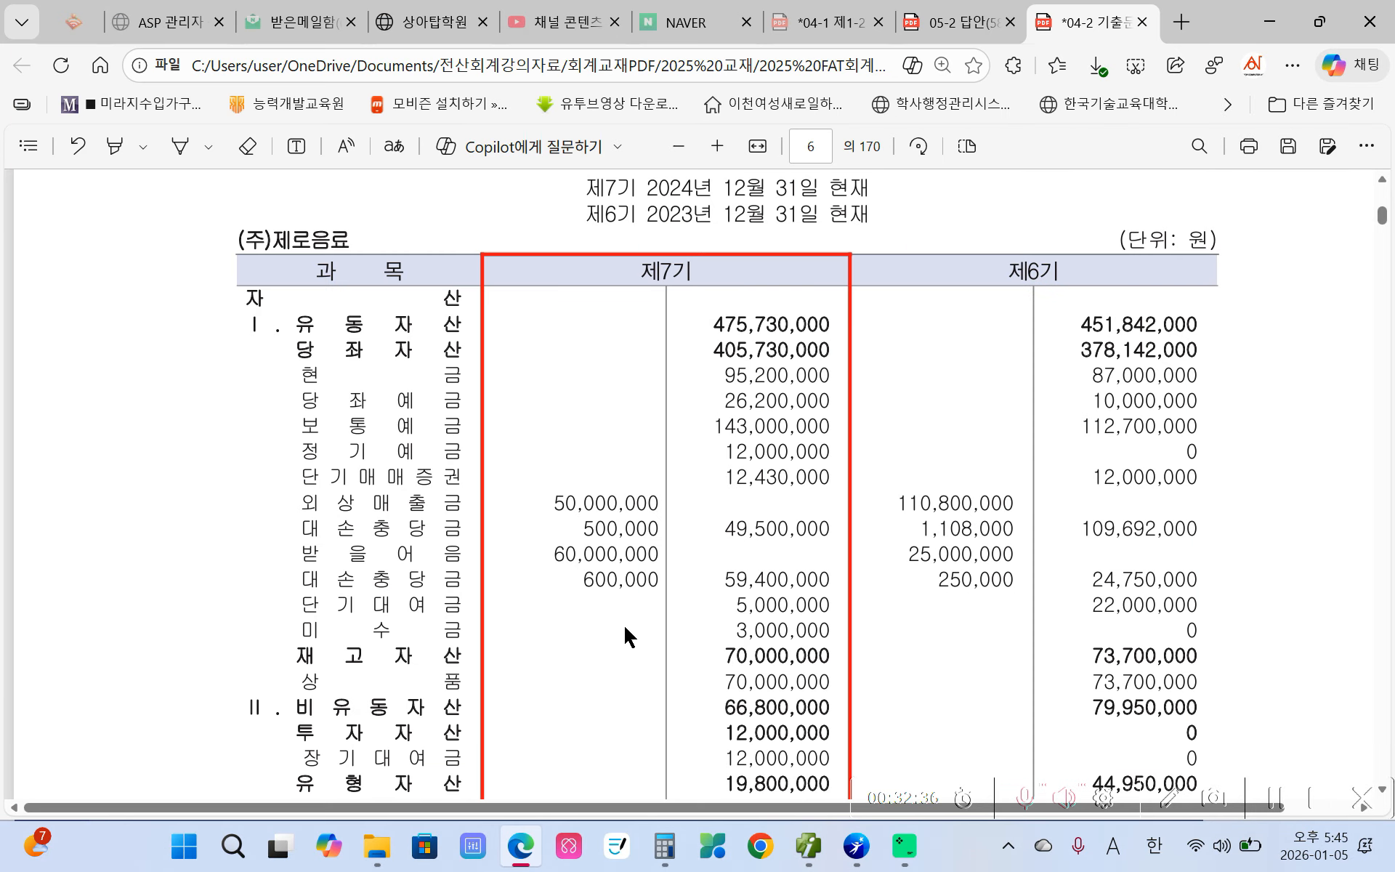
{"action": "scroll", "coordinate": [577, 502], "scroll_direction": "down", "scroll_amount": 10}
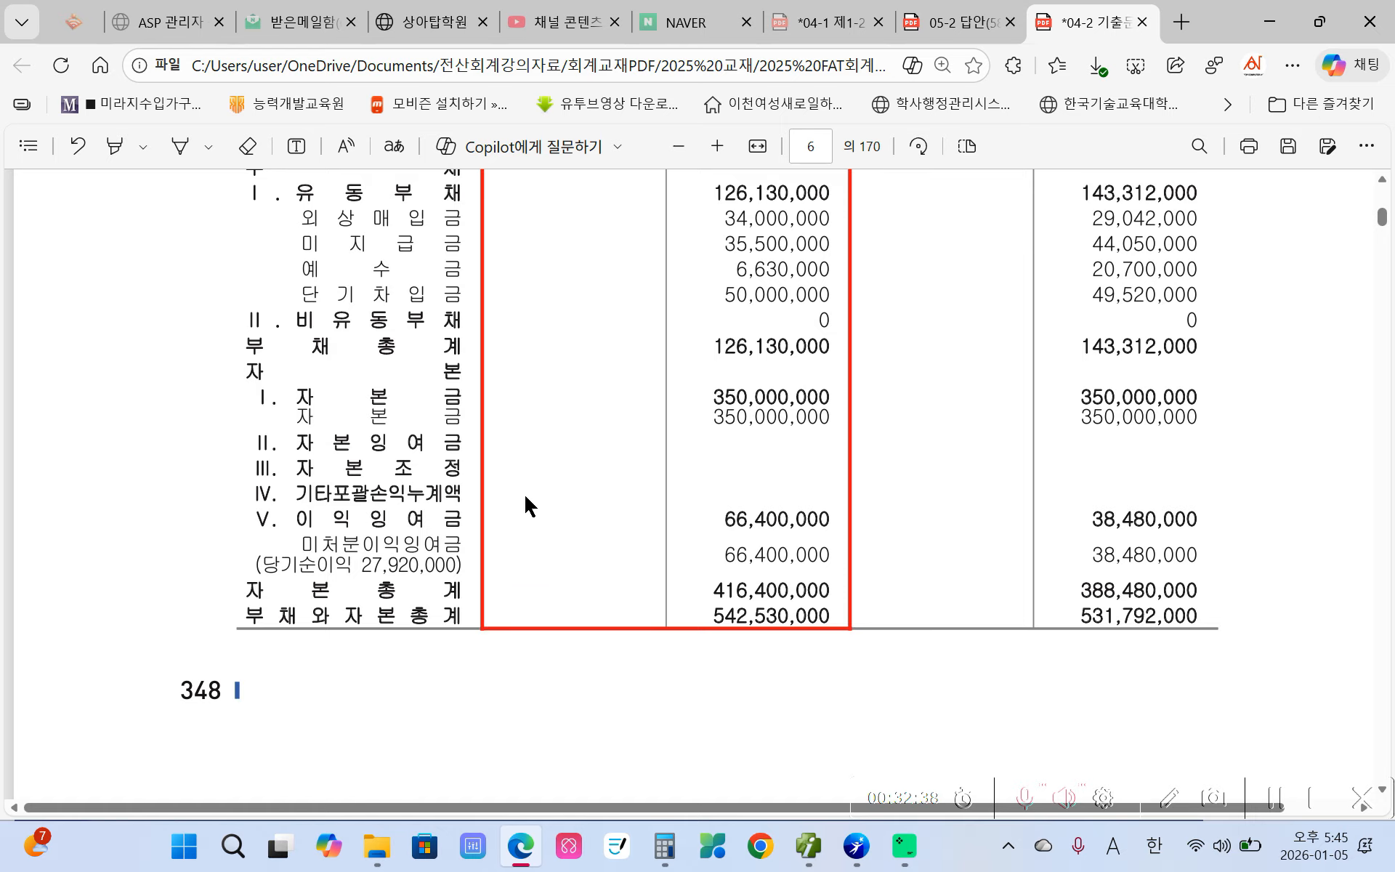
{"action": "scroll", "coordinate": [527, 505], "scroll_direction": "down", "scroll_amount": 12}
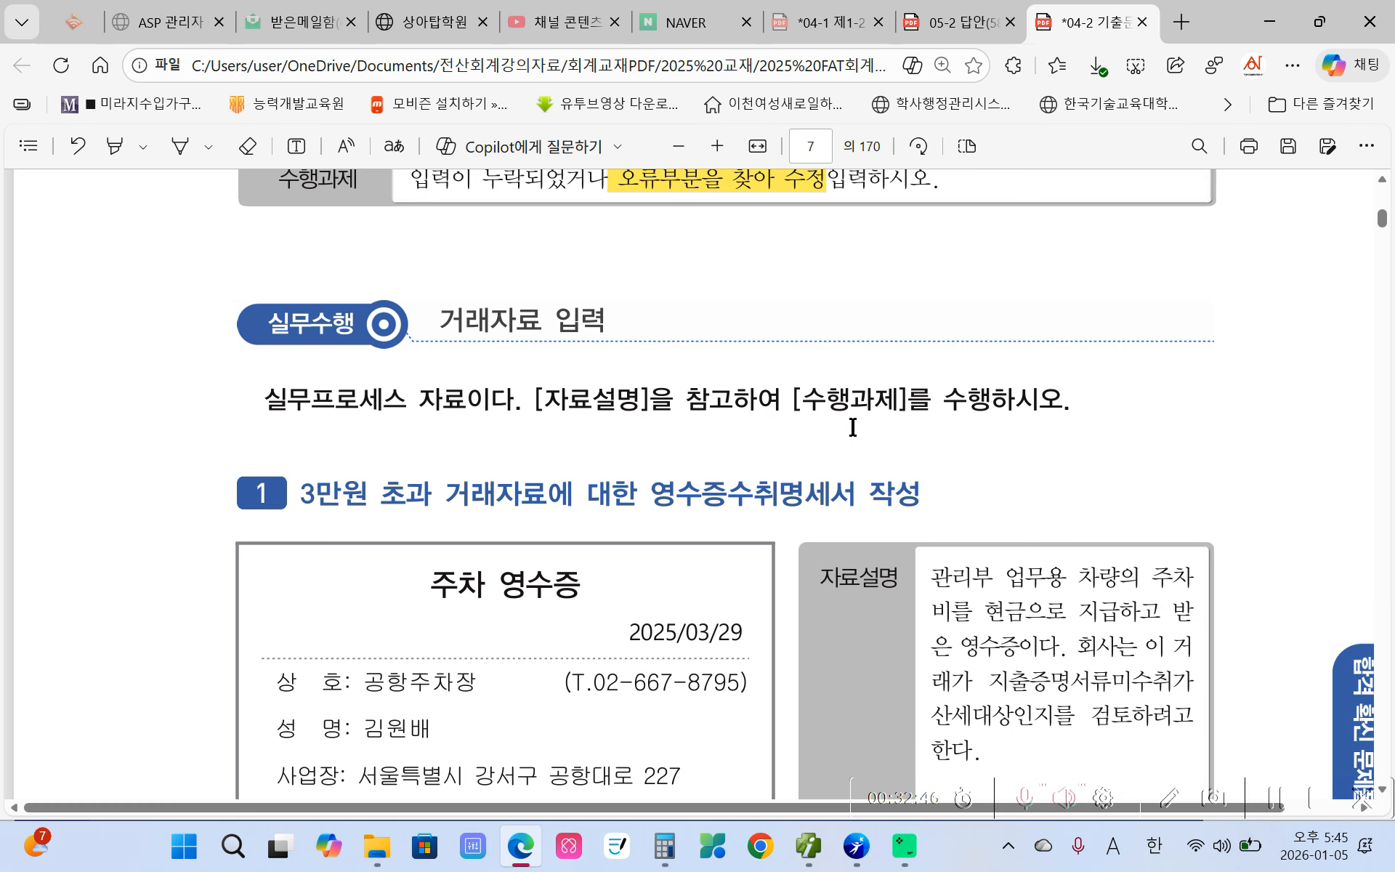
{"action": "scroll", "coordinate": [797, 442], "scroll_direction": "down", "scroll_amount": 3}
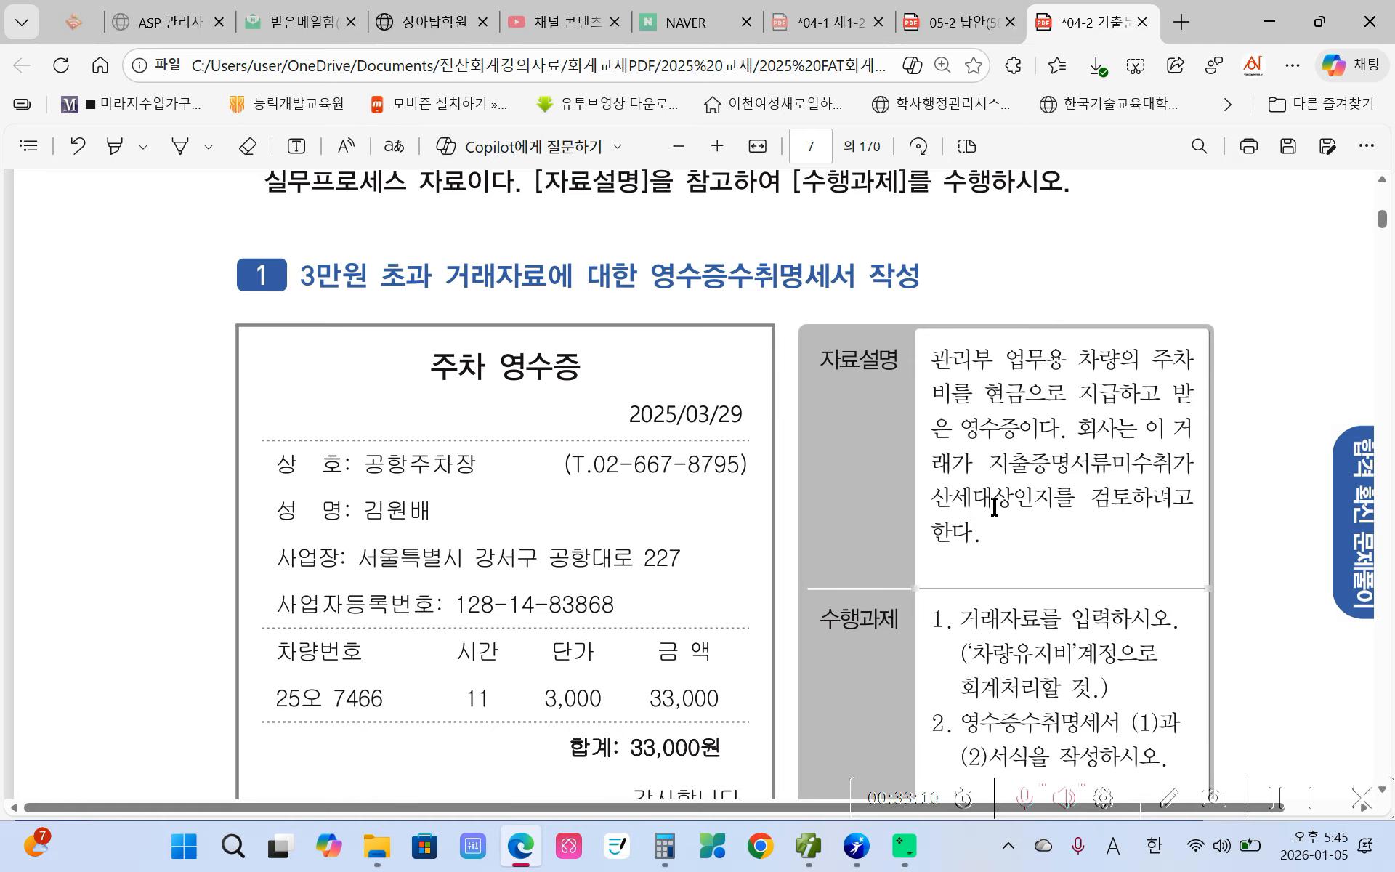
- Highlight 차량유지비 and 현금 in yellow in the task text, then return to Smart A
{"action": "scroll", "coordinate": [993, 508], "scroll_direction": "down", "scroll_amount": 2}
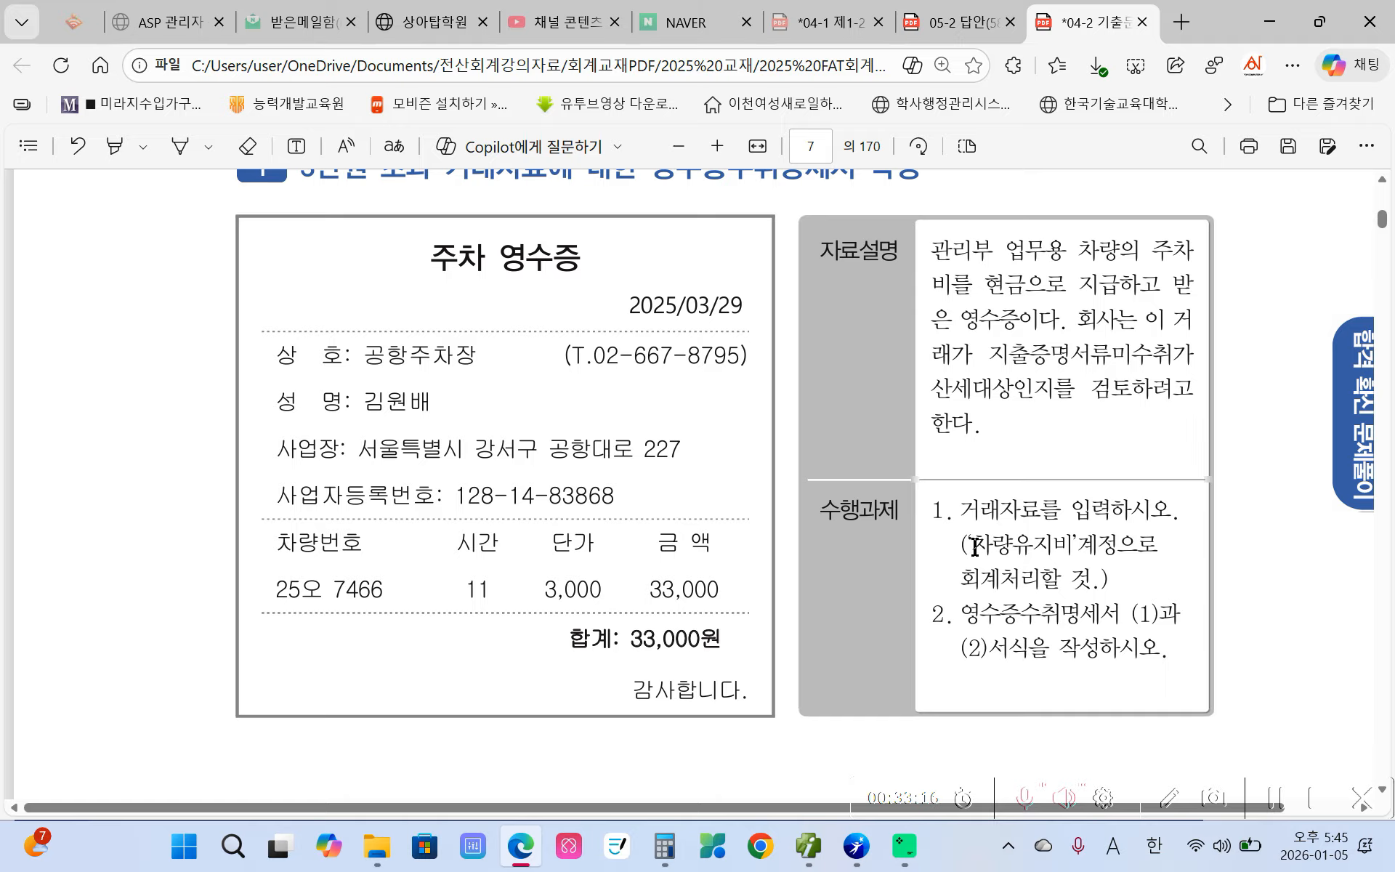
{"action": "left_click_drag", "start_coordinate": [973, 544], "coordinate": [1073, 544]}
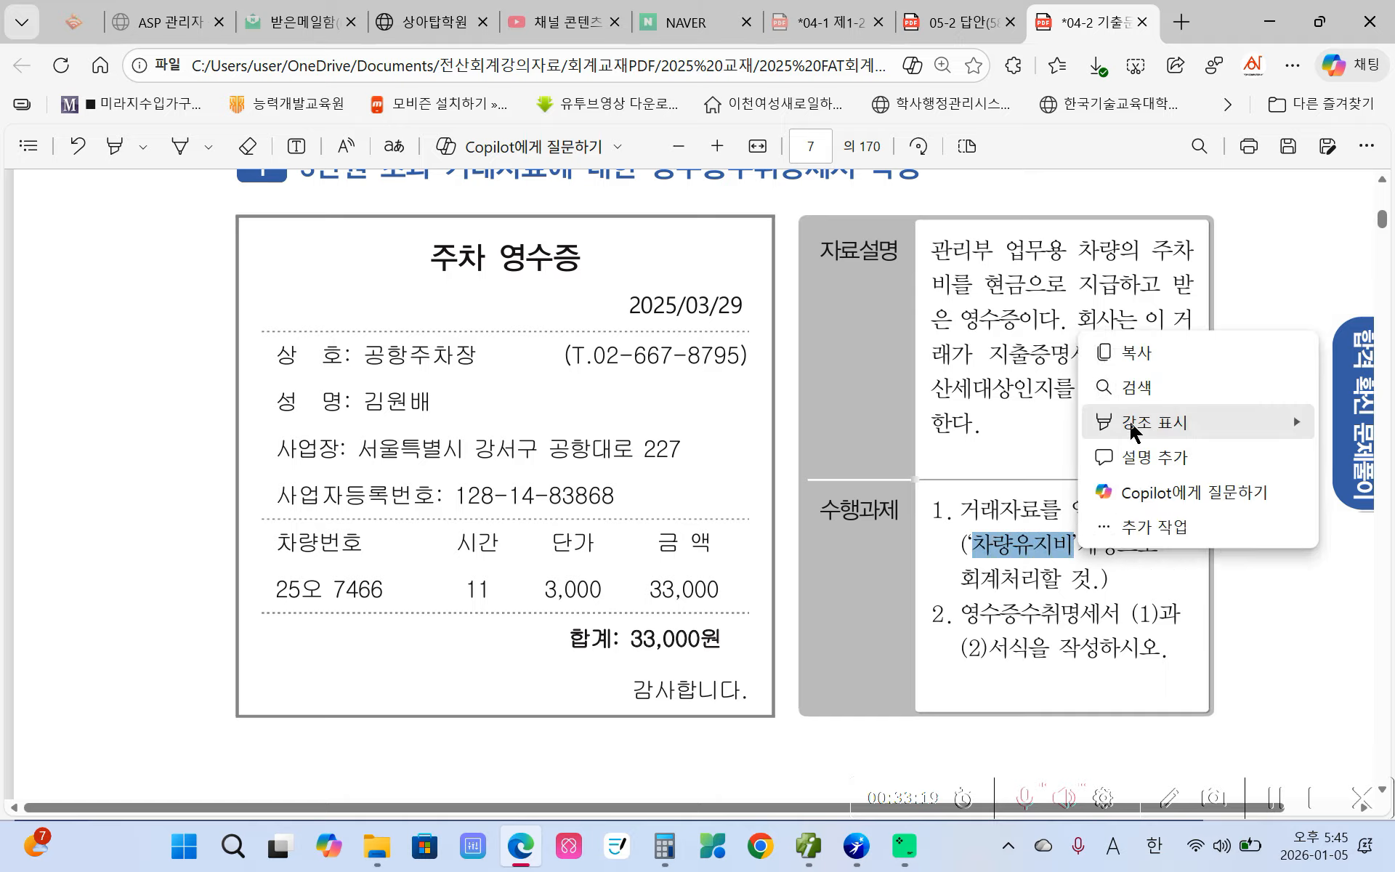
{"action": "mouse_move", "coordinate": [1127, 418]}
{"action": "left_click", "coordinate": [1026, 418]}
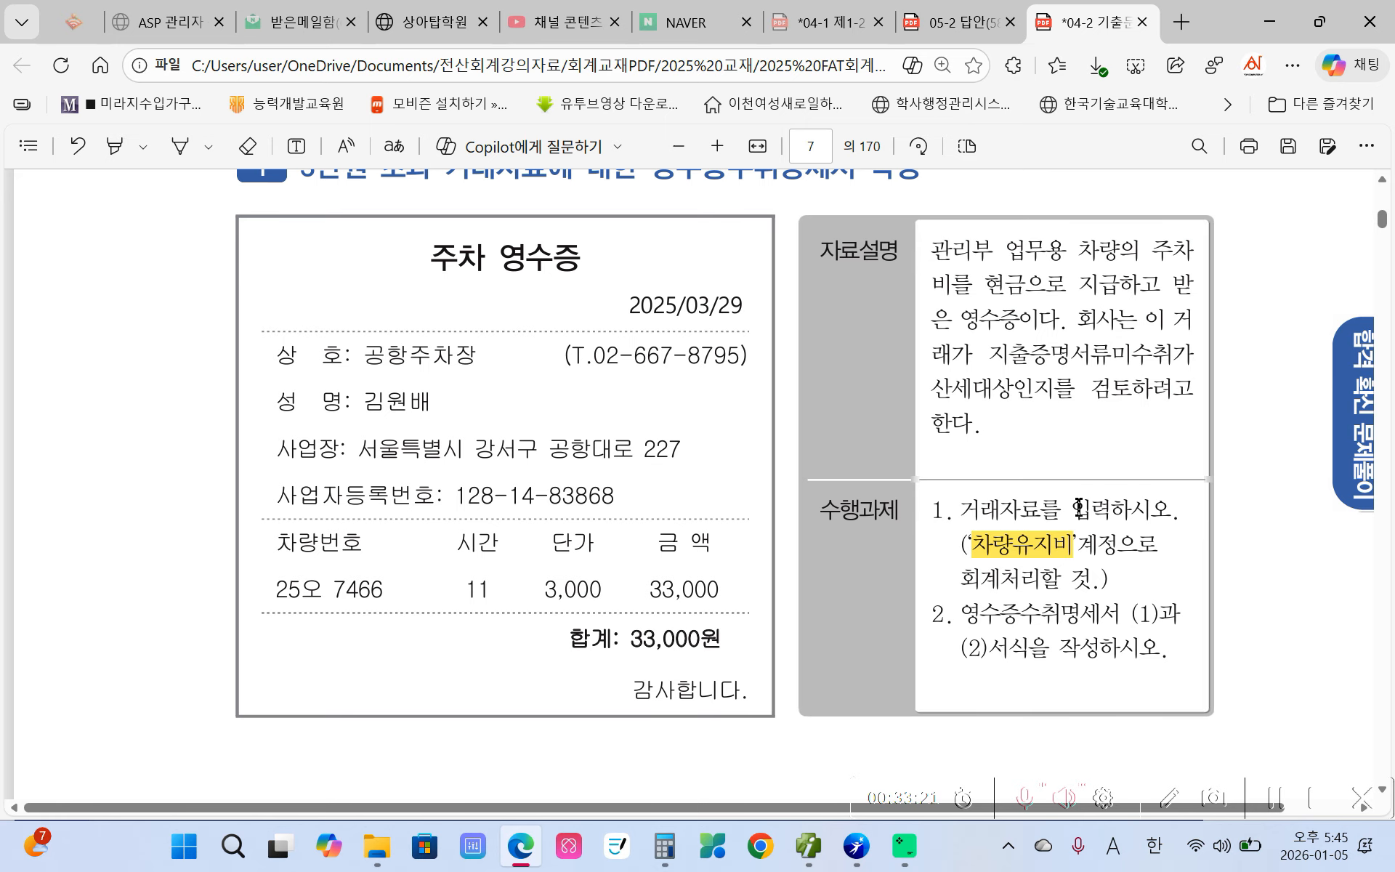
{"action": "left_click_drag", "start_coordinate": [986, 282], "coordinate": [1025, 284]}
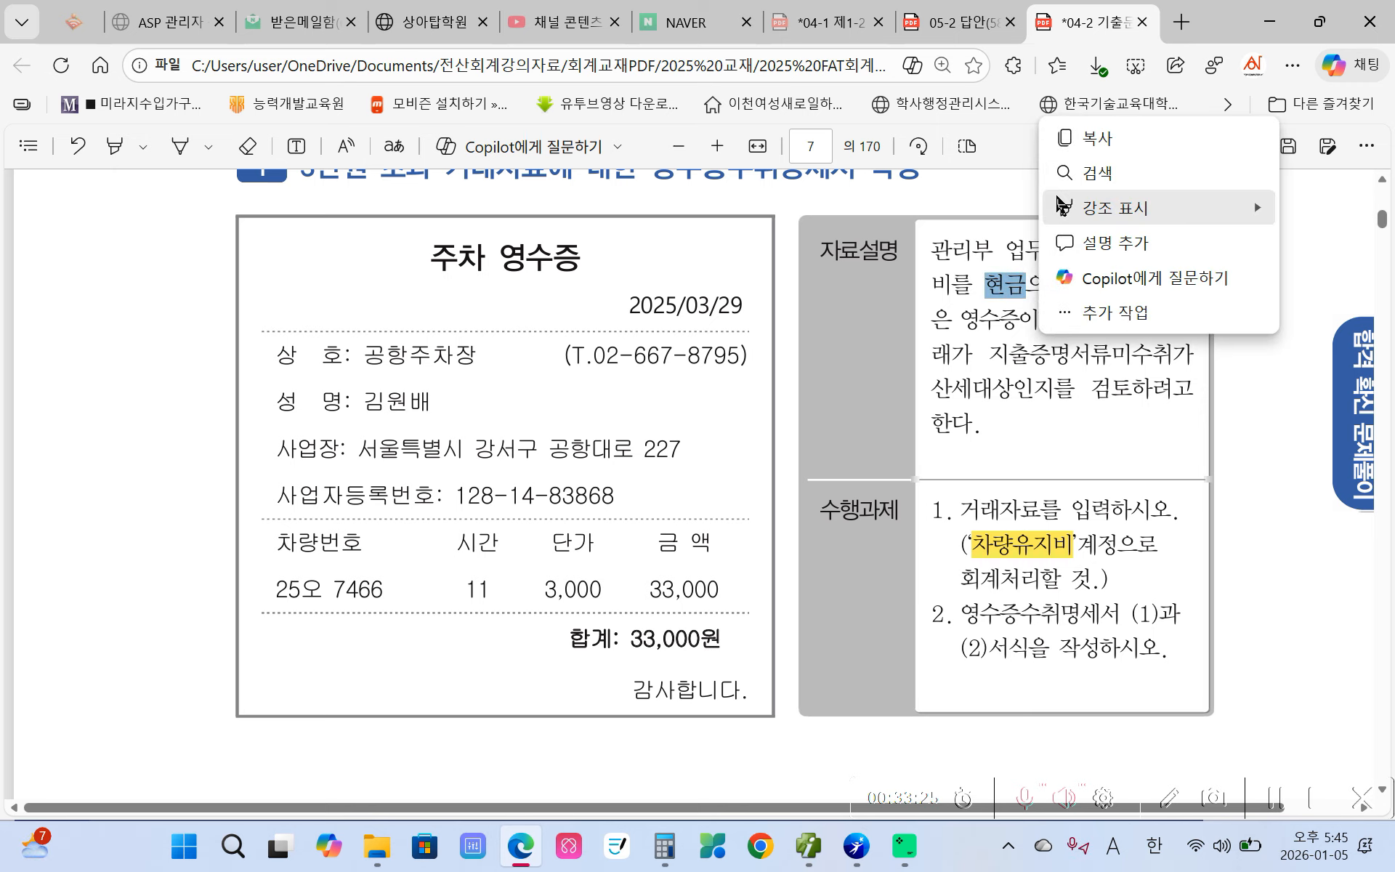
{"action": "mouse_move", "coordinate": [1075, 208]}
{"action": "left_click", "coordinate": [915, 220]}
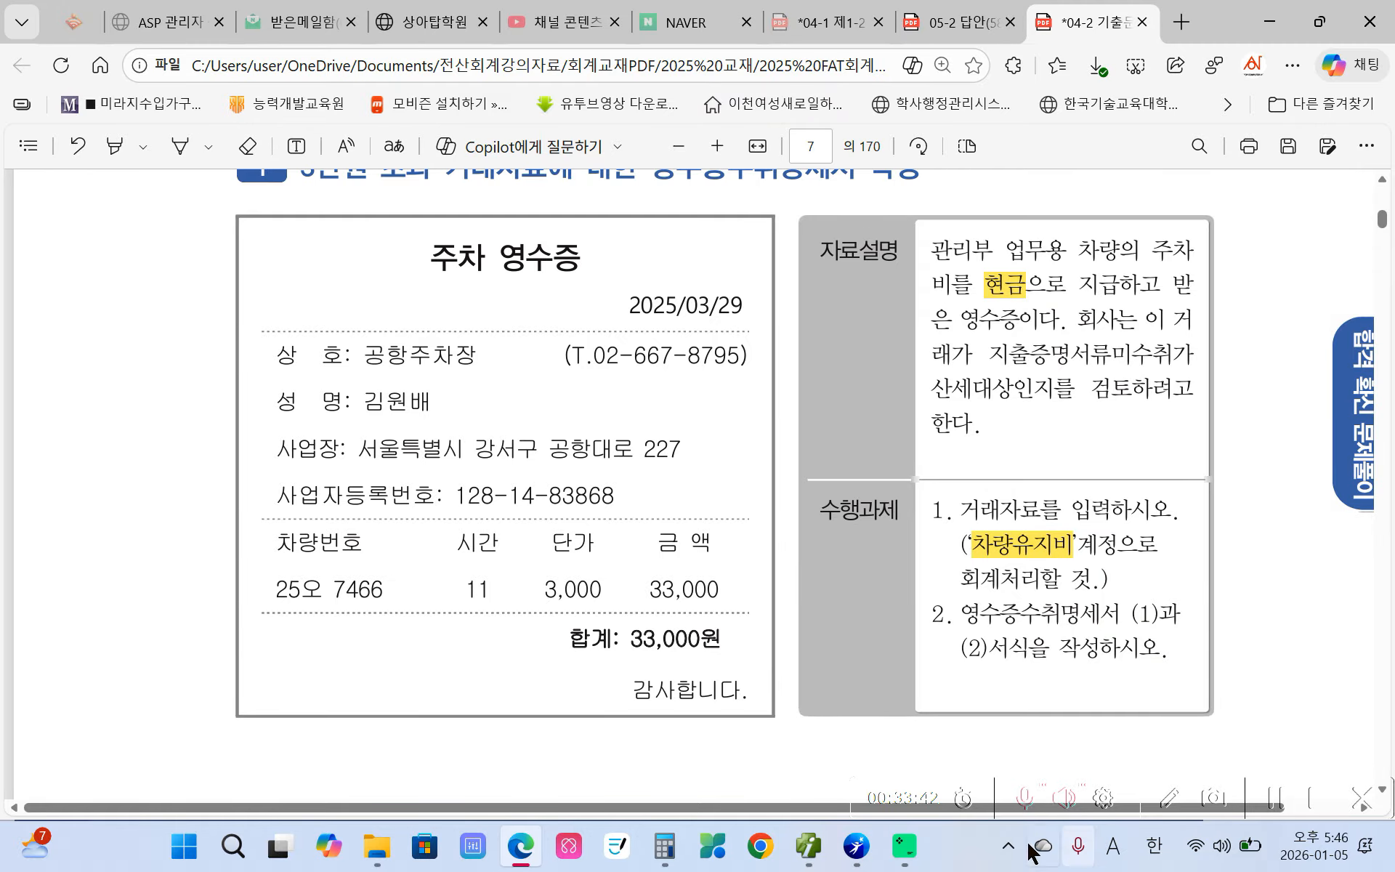
{"action": "mouse_move", "coordinate": [861, 858]}
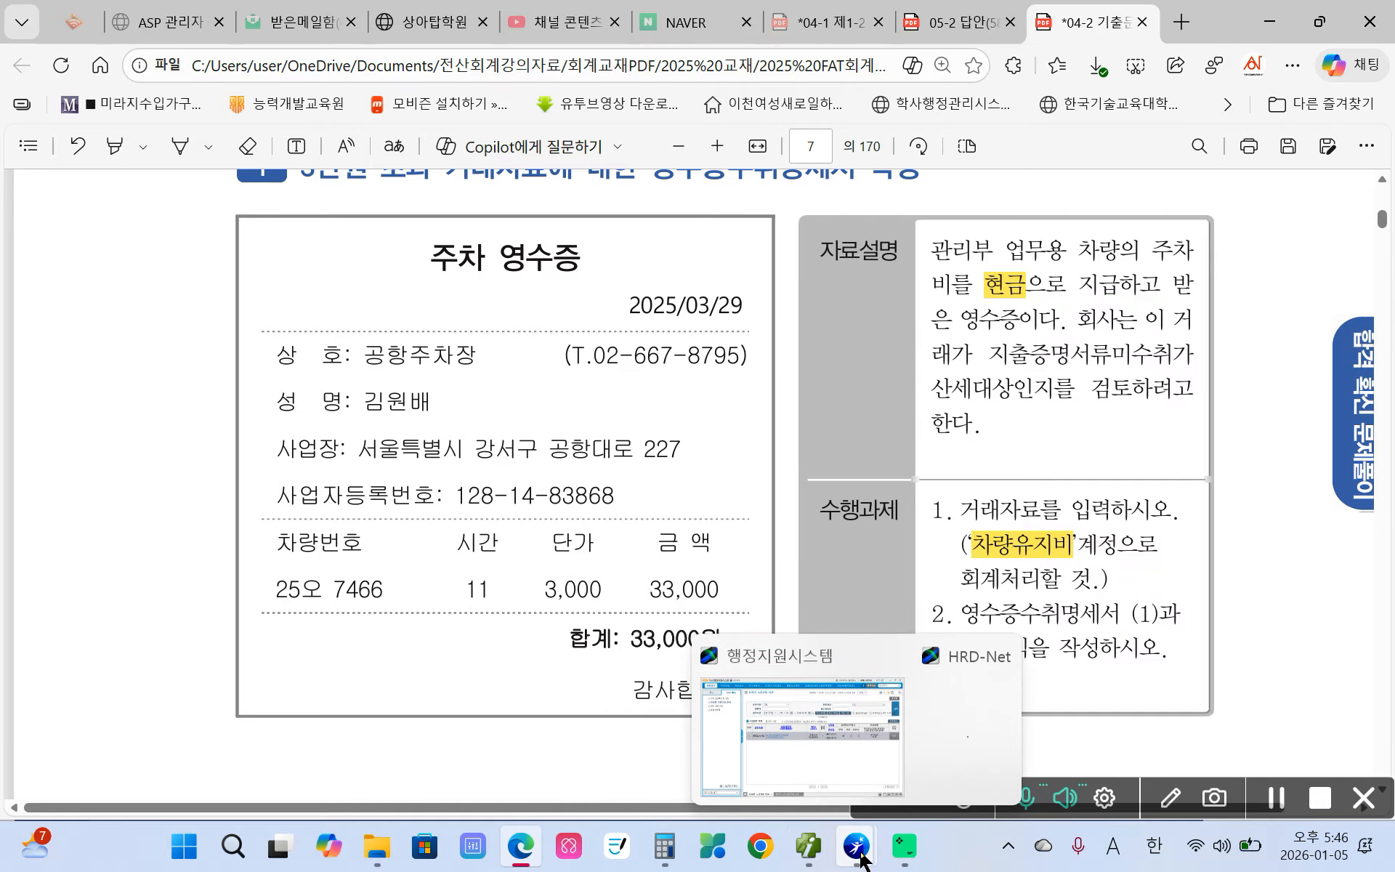
{"action": "left_click", "coordinate": [809, 845]}
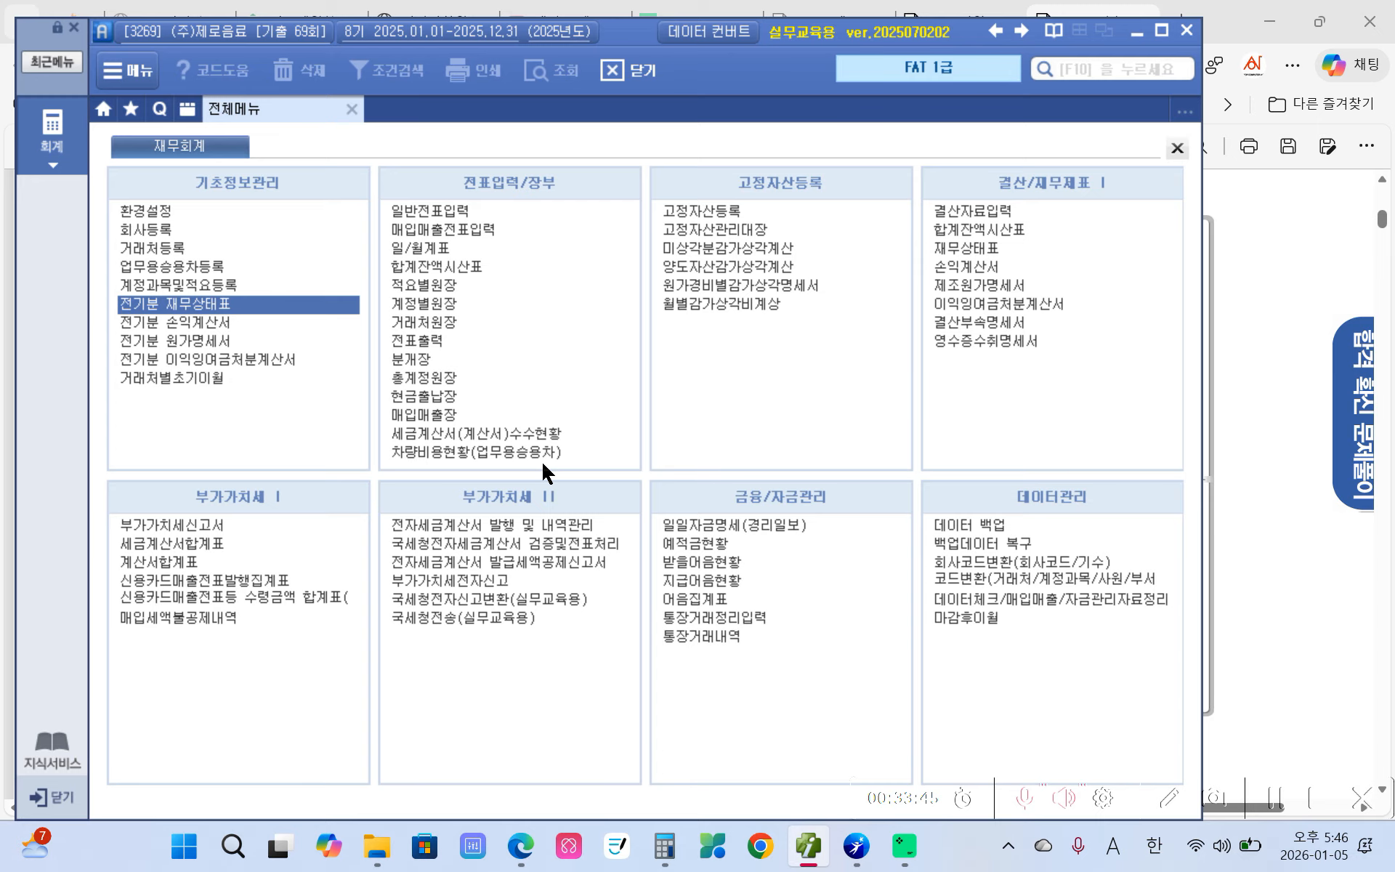
- Start a general journal 출금 (cash payment) entry dated 03/29
{"action": "left_click", "coordinate": [407, 211]}
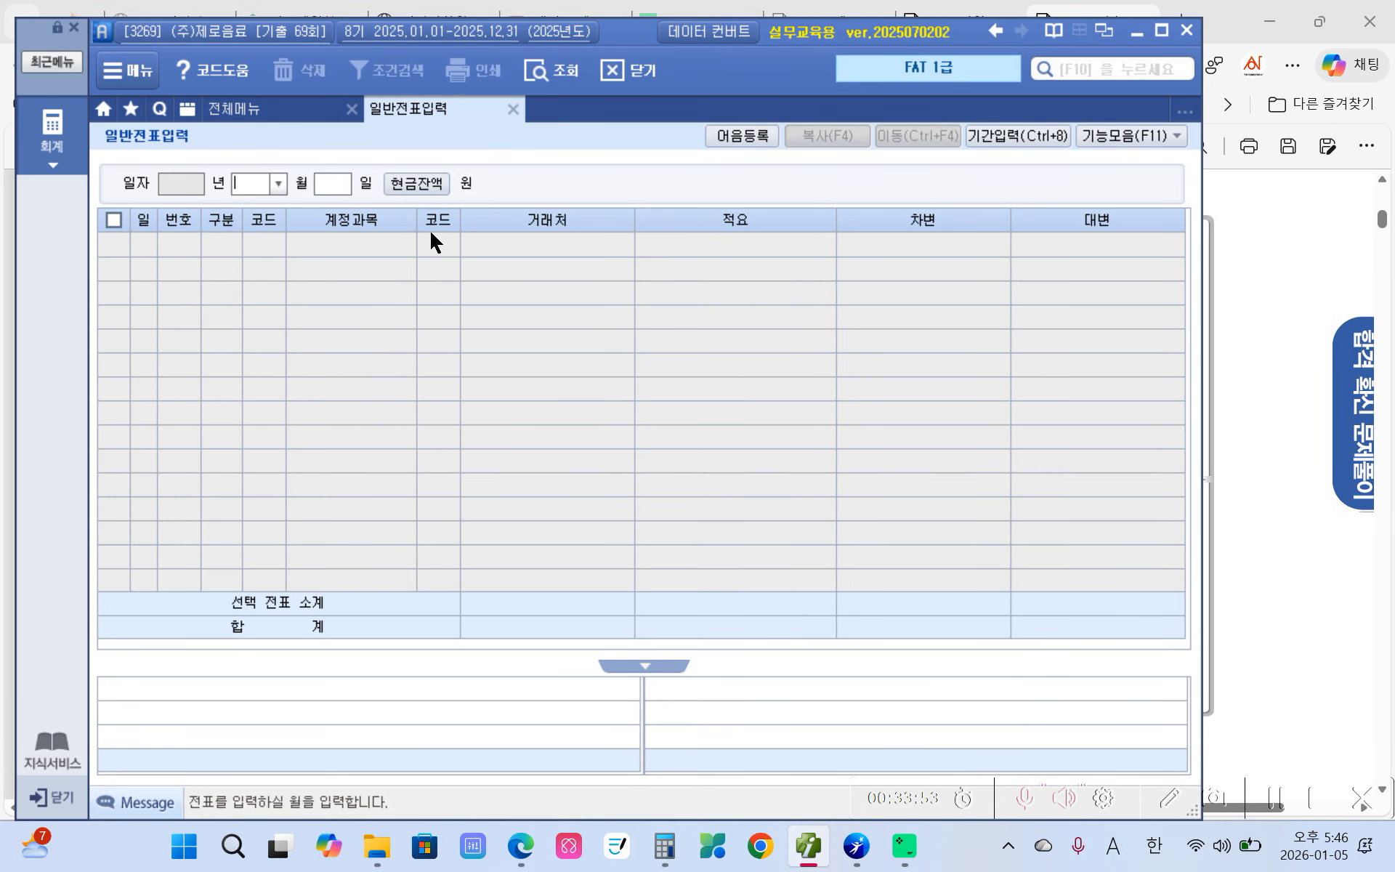
{"action": "type", "text": "3"}
{"action": "key", "text": "Return"}
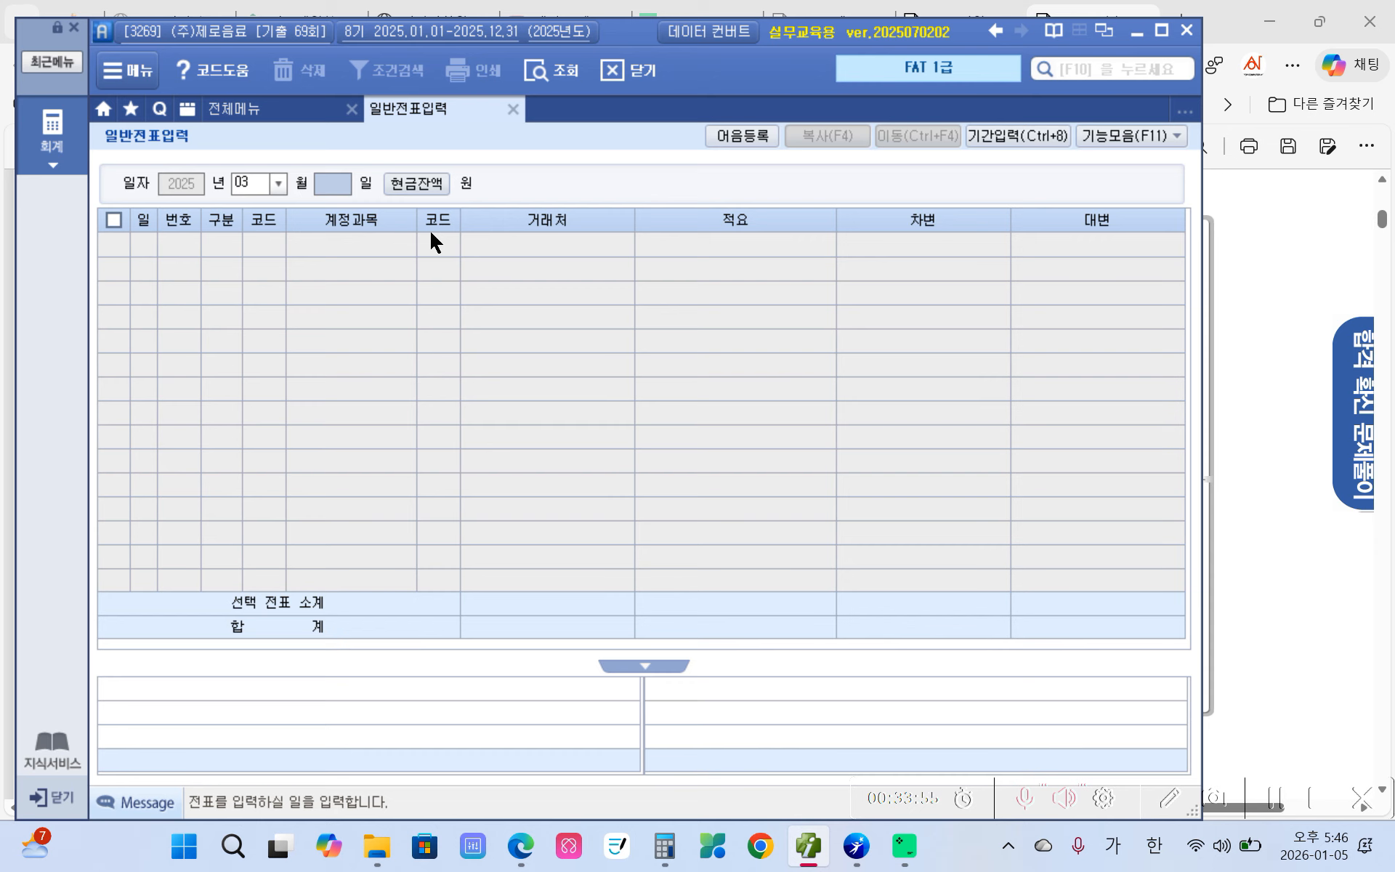
{"action": "type", "text": "29"}
{"action": "key", "text": "Return"}
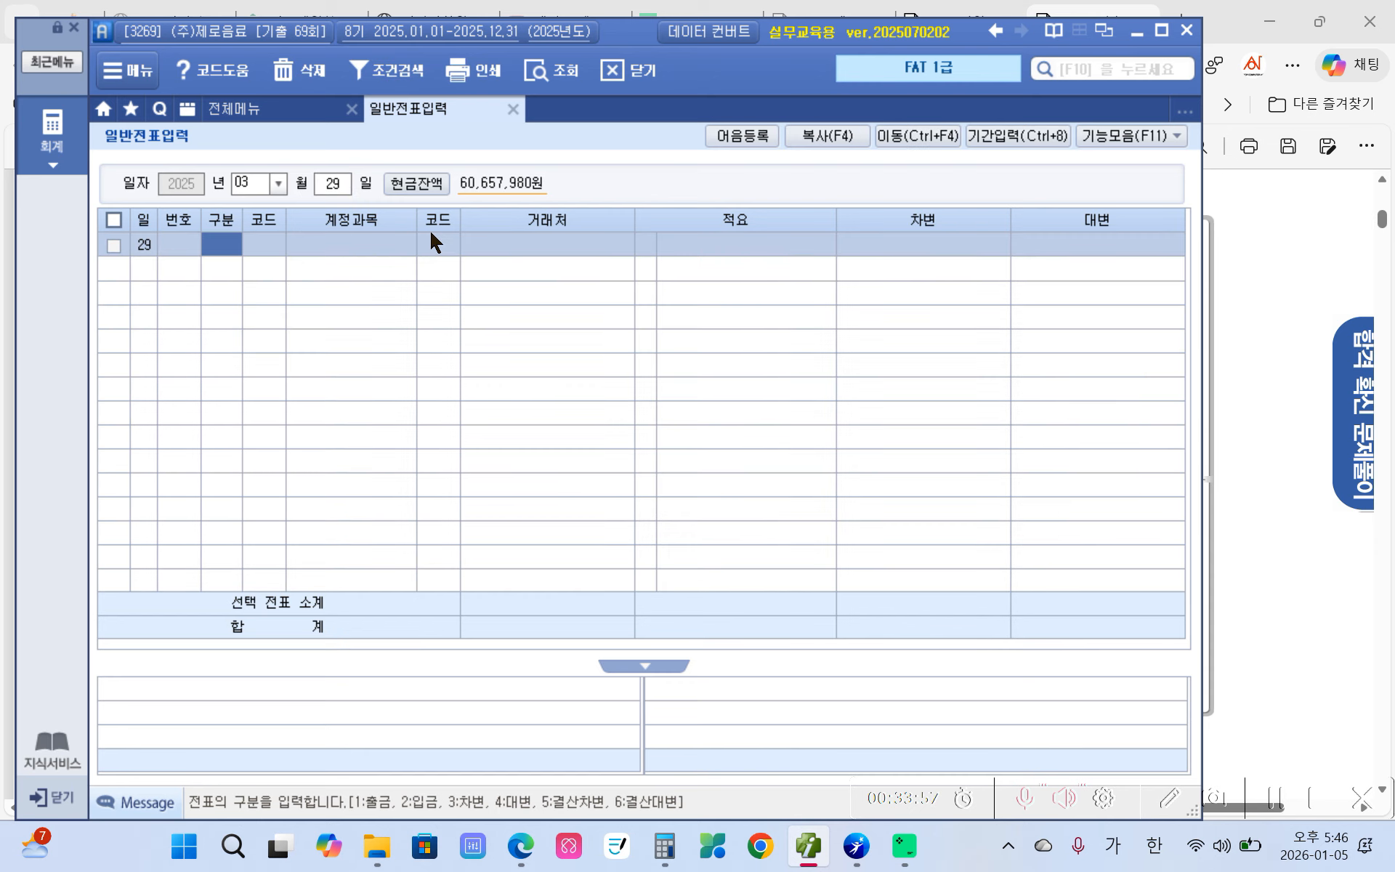
{"action": "type", "text": "1"}
{"action": "key", "text": "Return"}
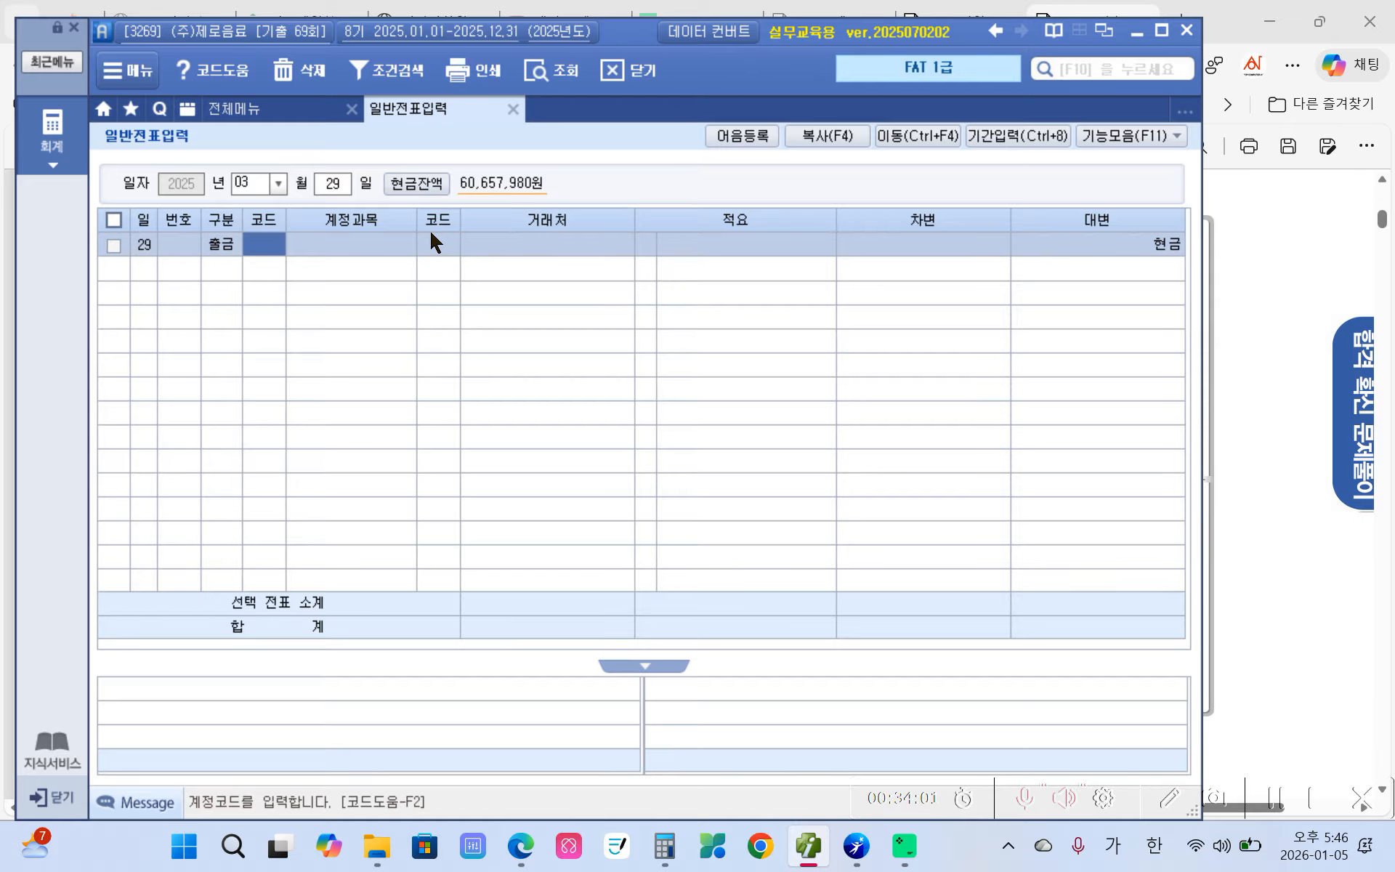
- Post account 822 차량유지비 with amount 33,000 on the cash payment voucher
{"action": "type", "text": "차량"}
{"action": "key", "text": "Return"}
{"action": "key", "text": "Down"}
{"action": "key", "text": "Down"}
{"action": "key", "text": "Down"}
{"action": "key", "text": "Down"}
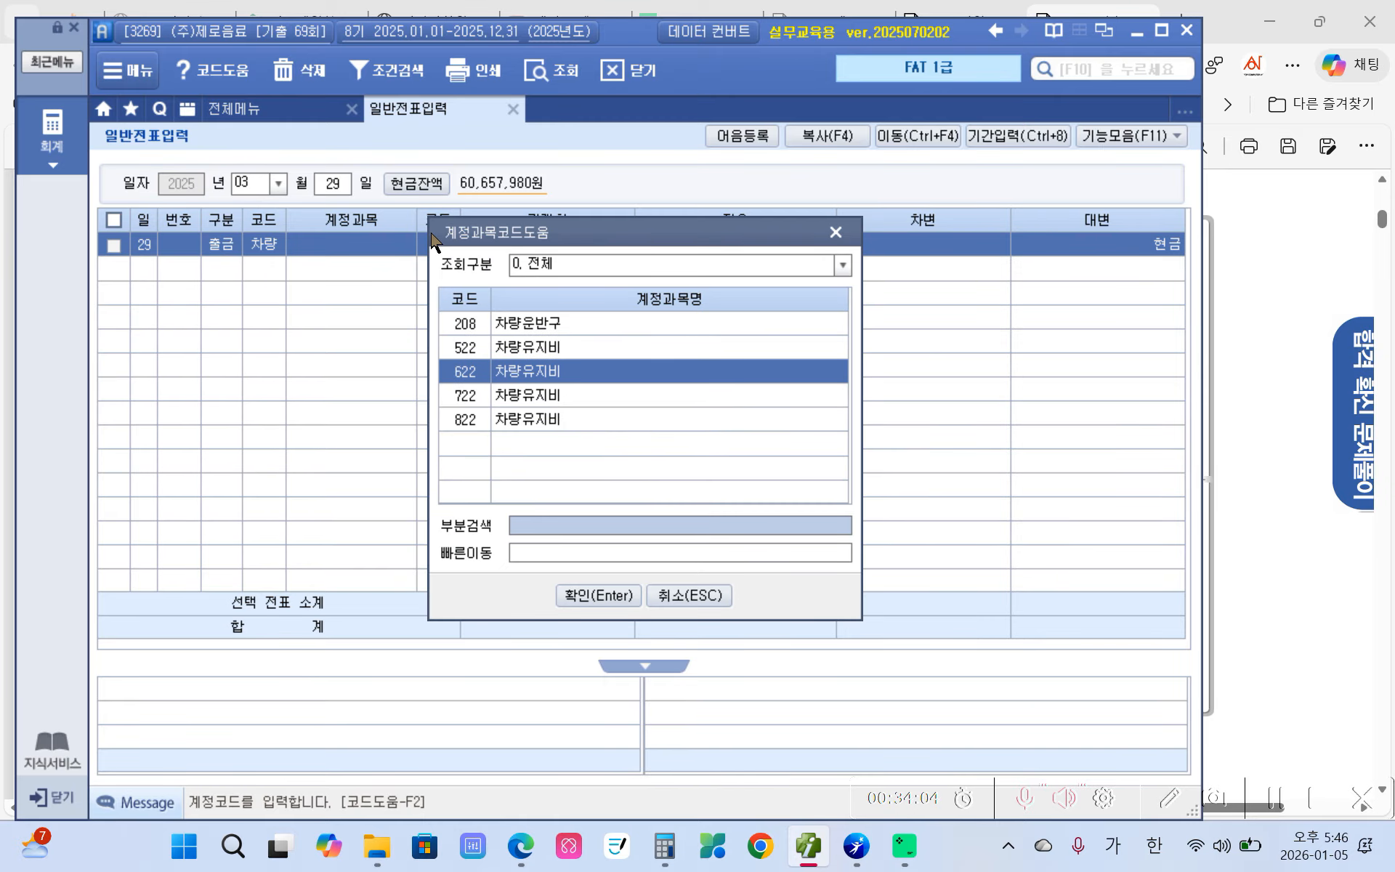
{"action": "key", "text": "Return"}
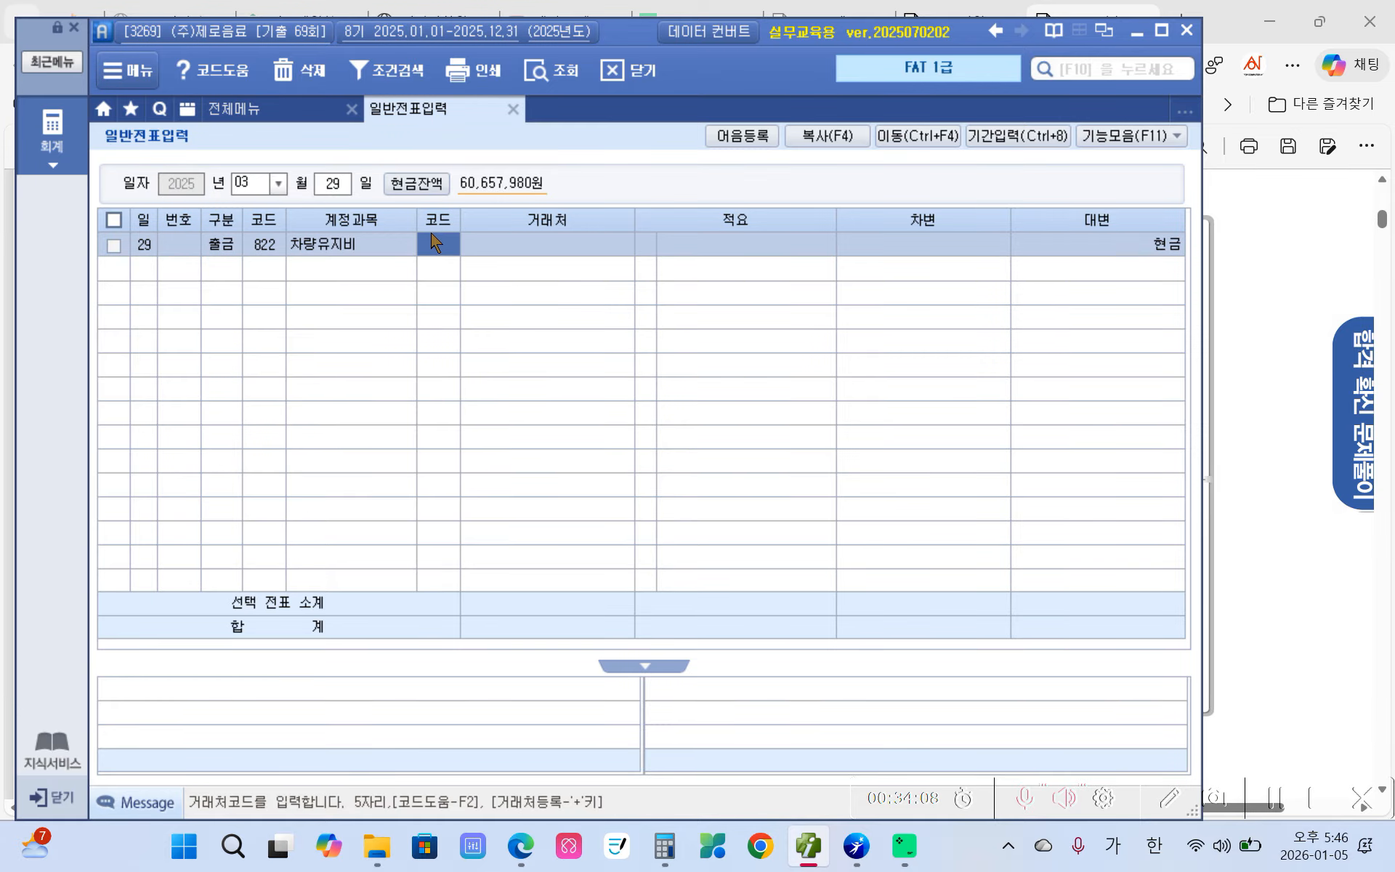
{"action": "key", "text": "Return"}
{"action": "key", "text": "Return"}
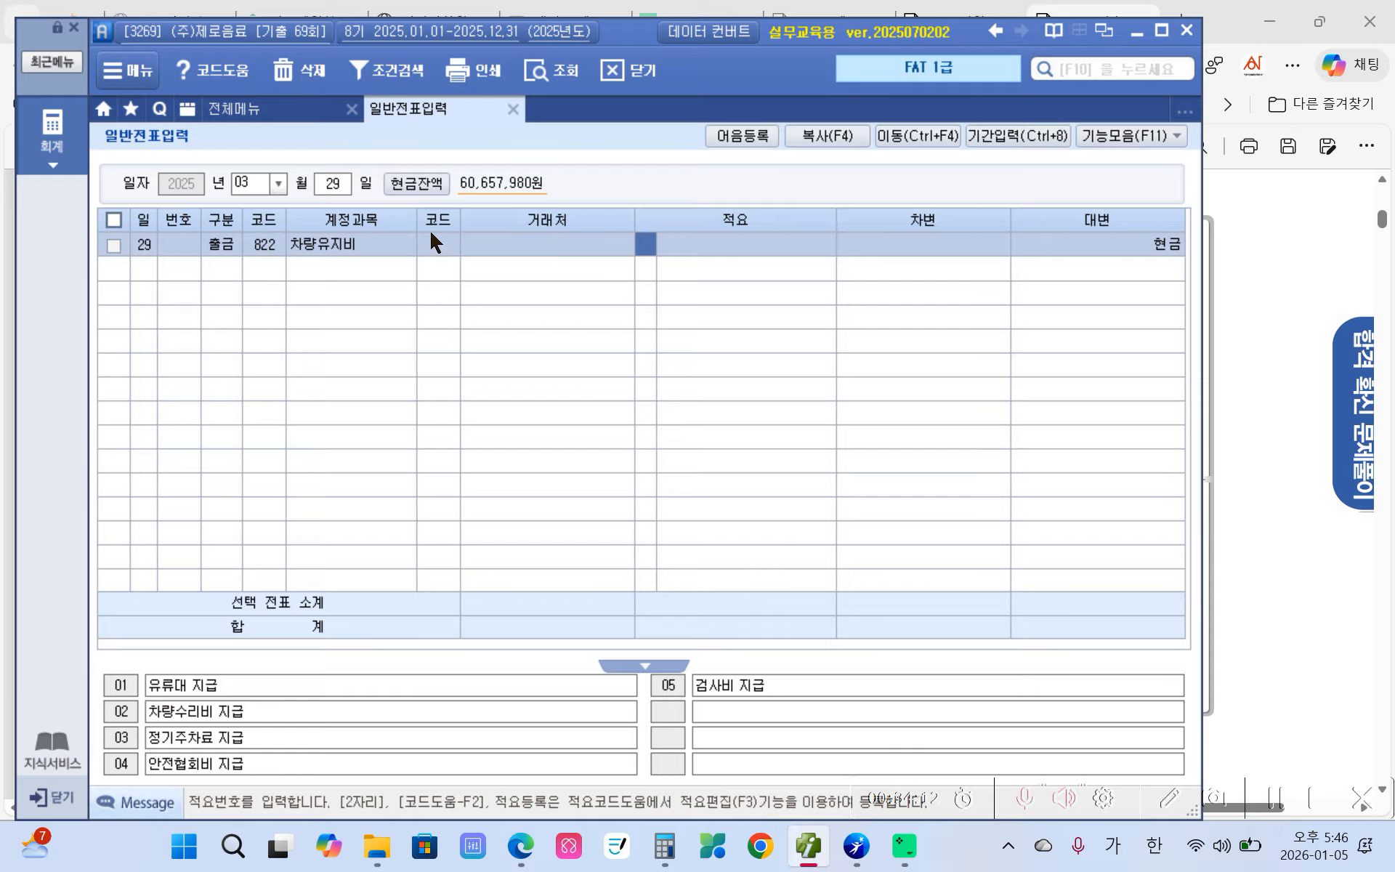
{"action": "key", "text": "Return"}
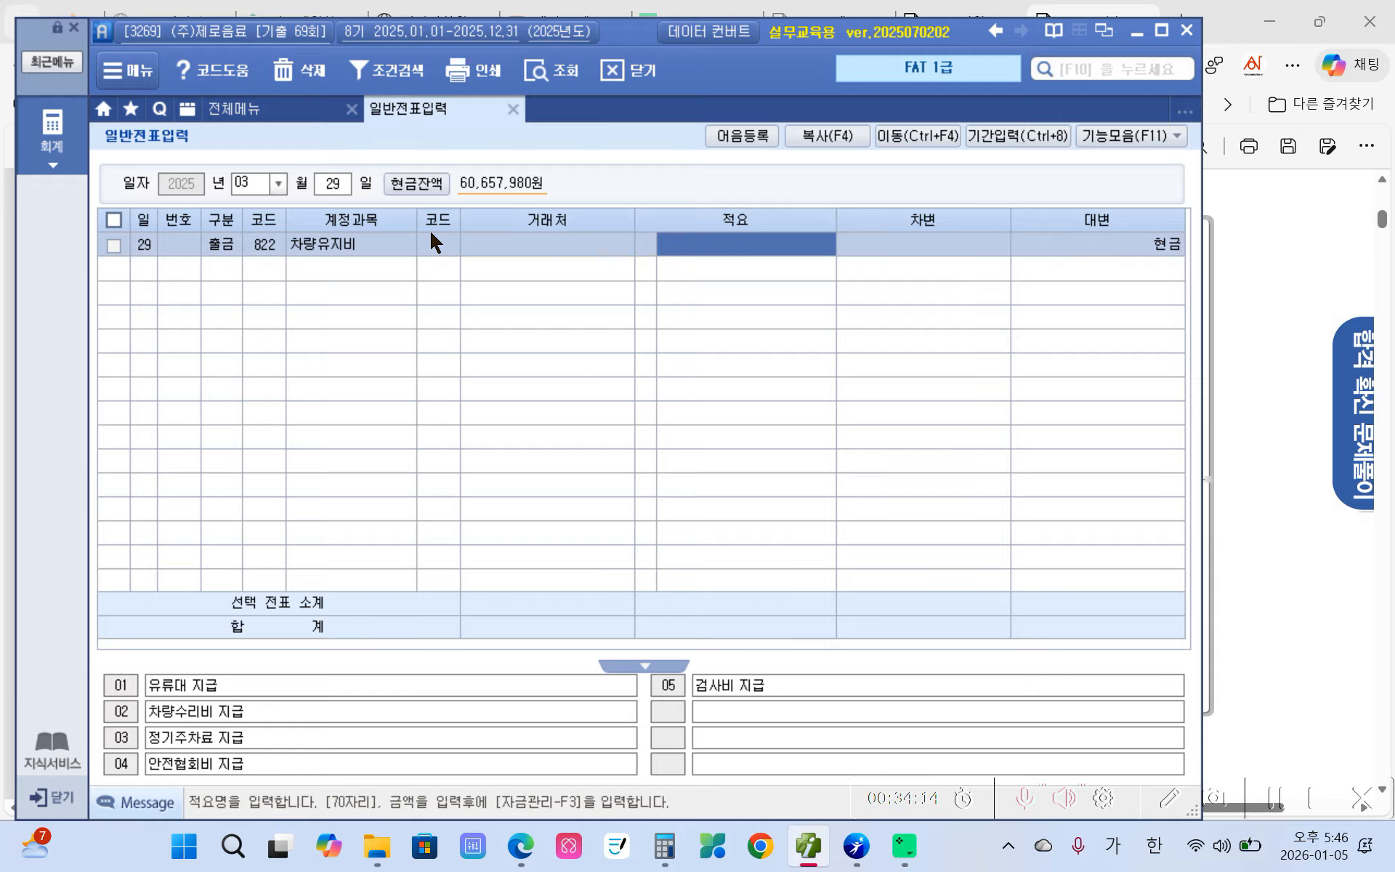
{"action": "key", "text": "Return"}
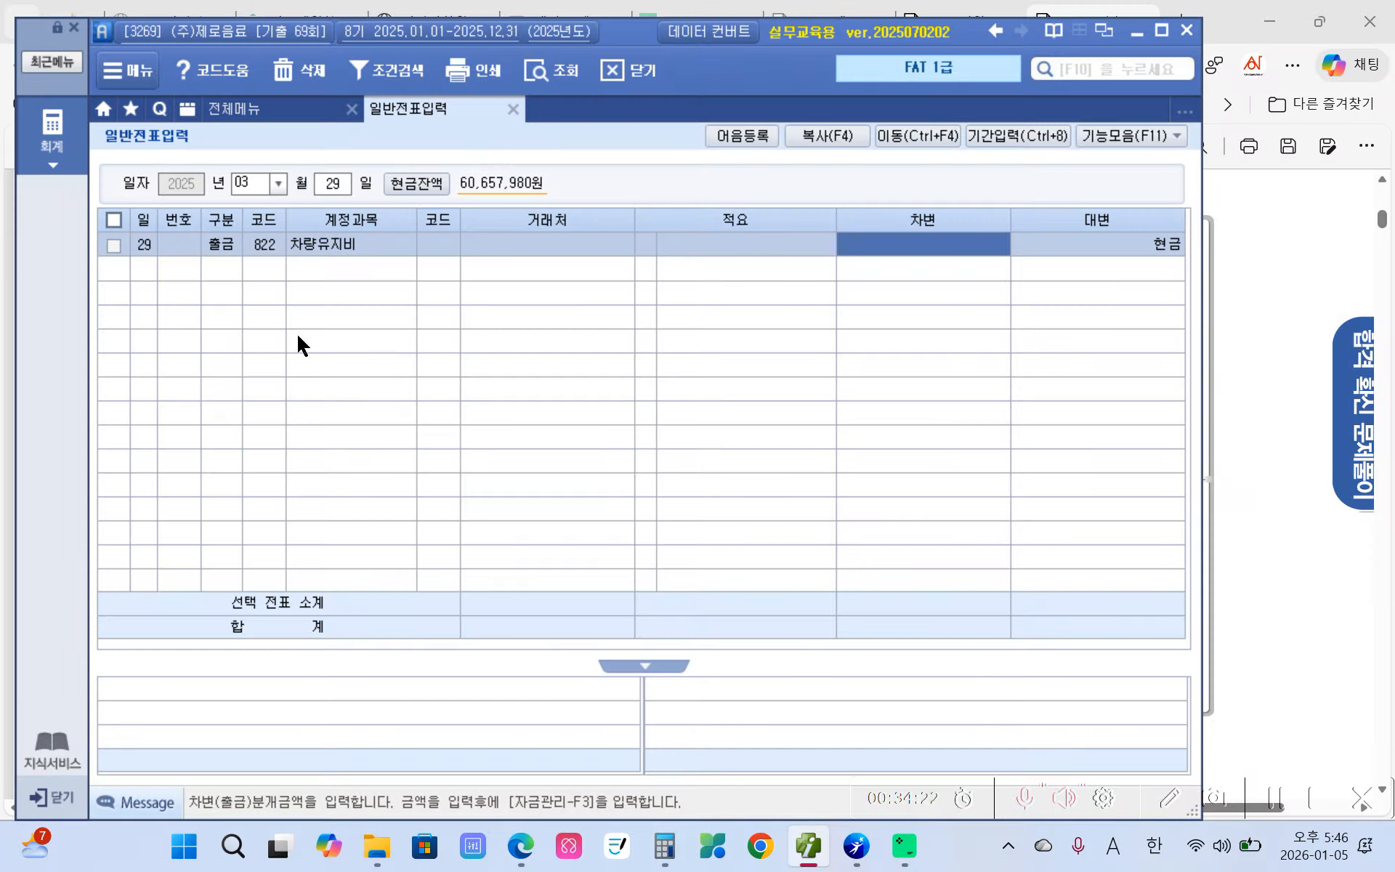
{"action": "type", "text": "330000"}
{"action": "key", "text": "Return"}
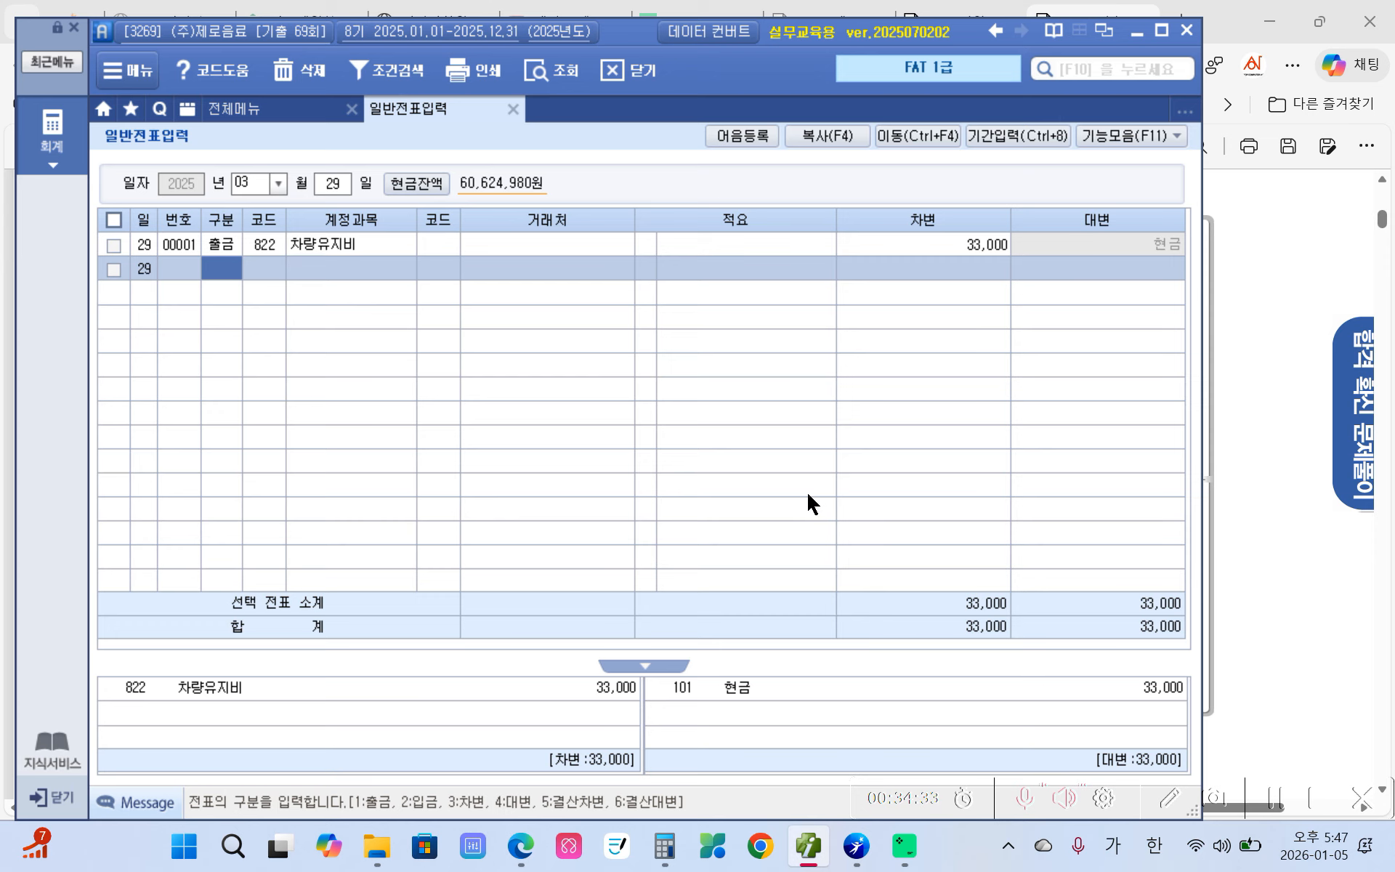
{"action": "left_click", "coordinate": [255, 110]}
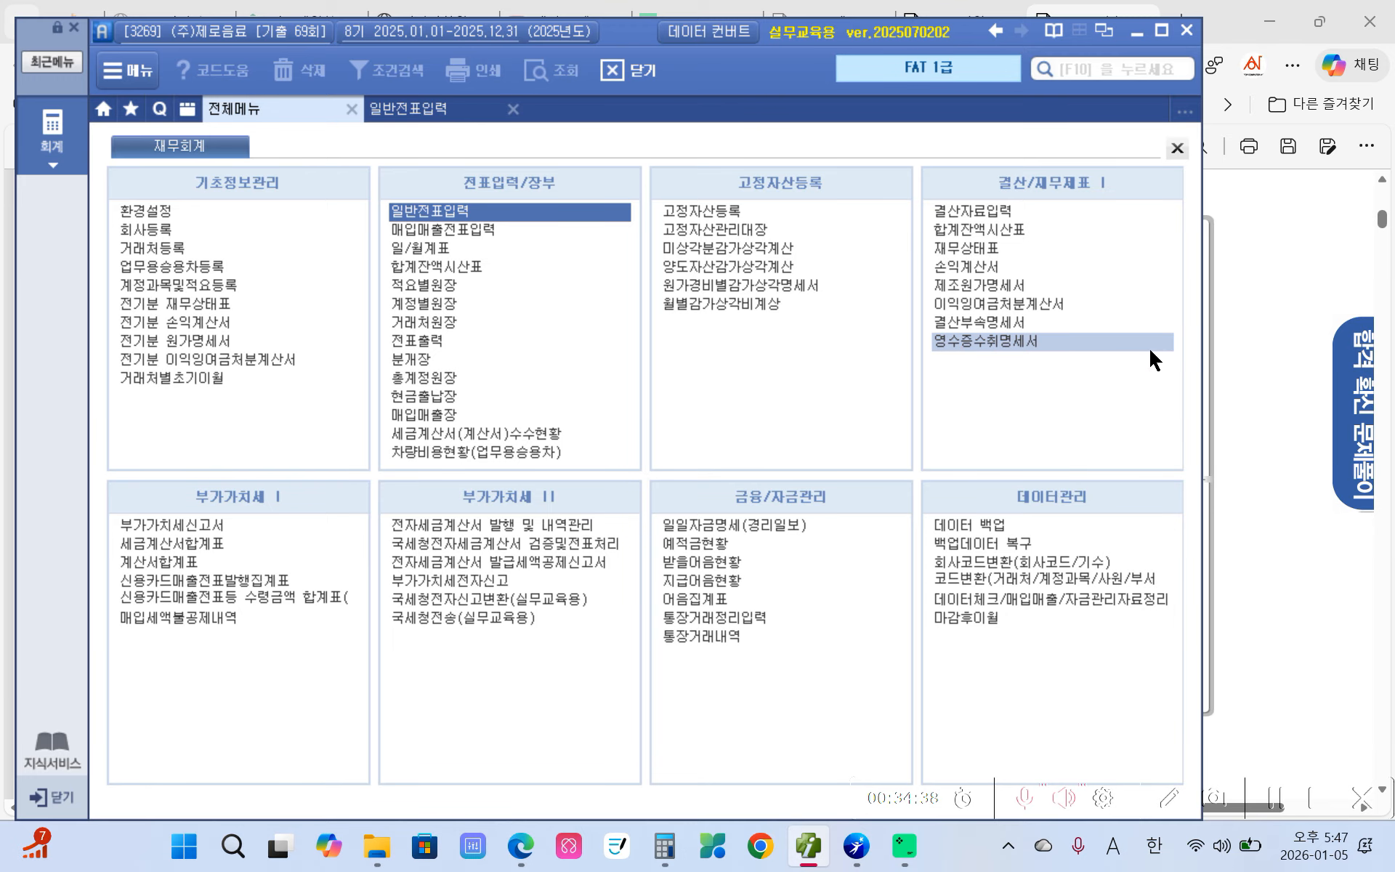
- Open 영수증수취명세서 and start a 명세서(2) row dated 2025-03-29 for 공항주차장
{"action": "left_click", "coordinate": [959, 343]}
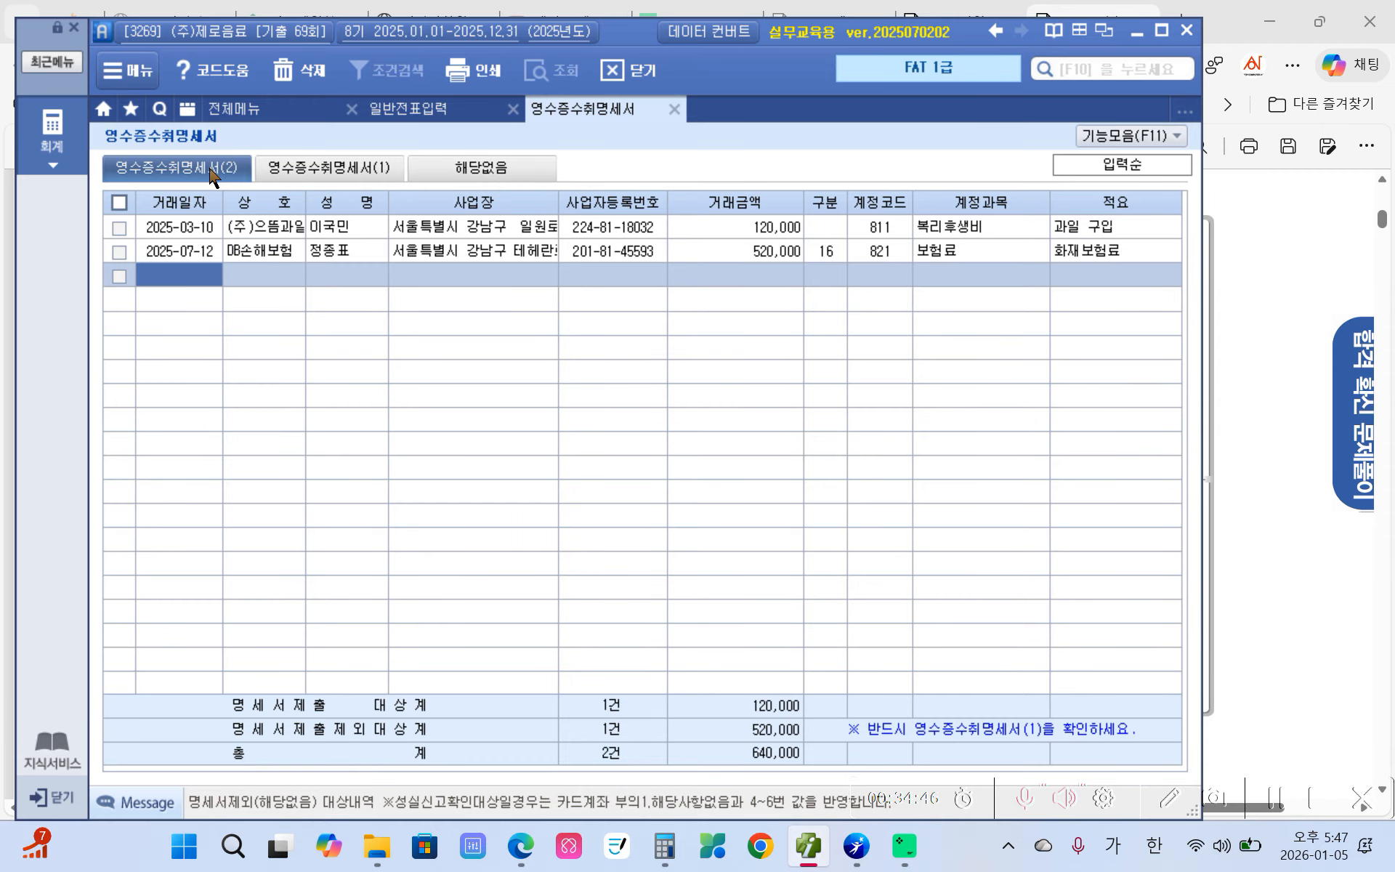
{"action": "left_click", "coordinate": [200, 276]}
{"action": "type", "text": "2025-"}
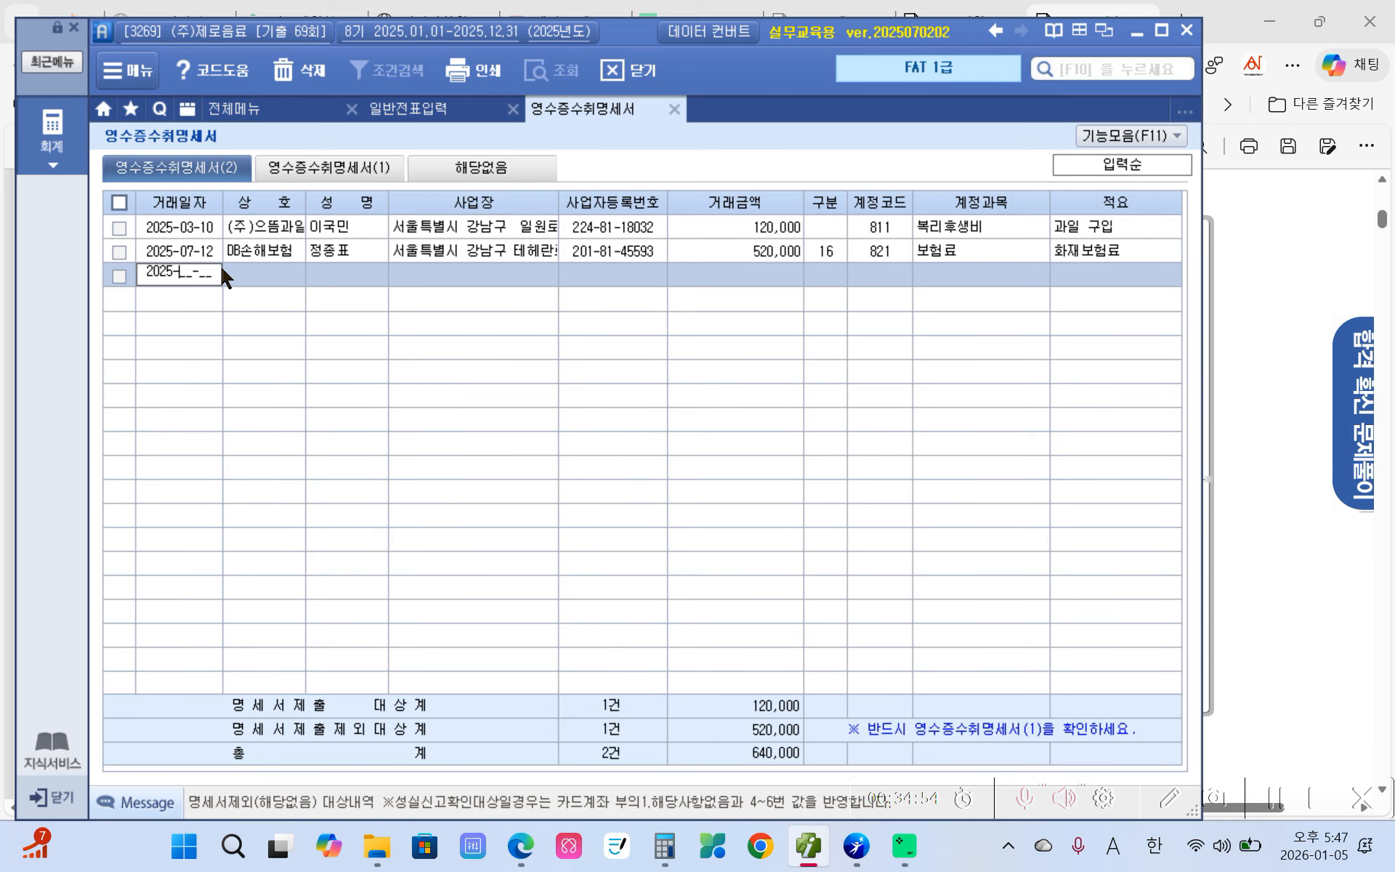
{"action": "type", "text": "03-29"}
{"action": "key", "text": "Return"}
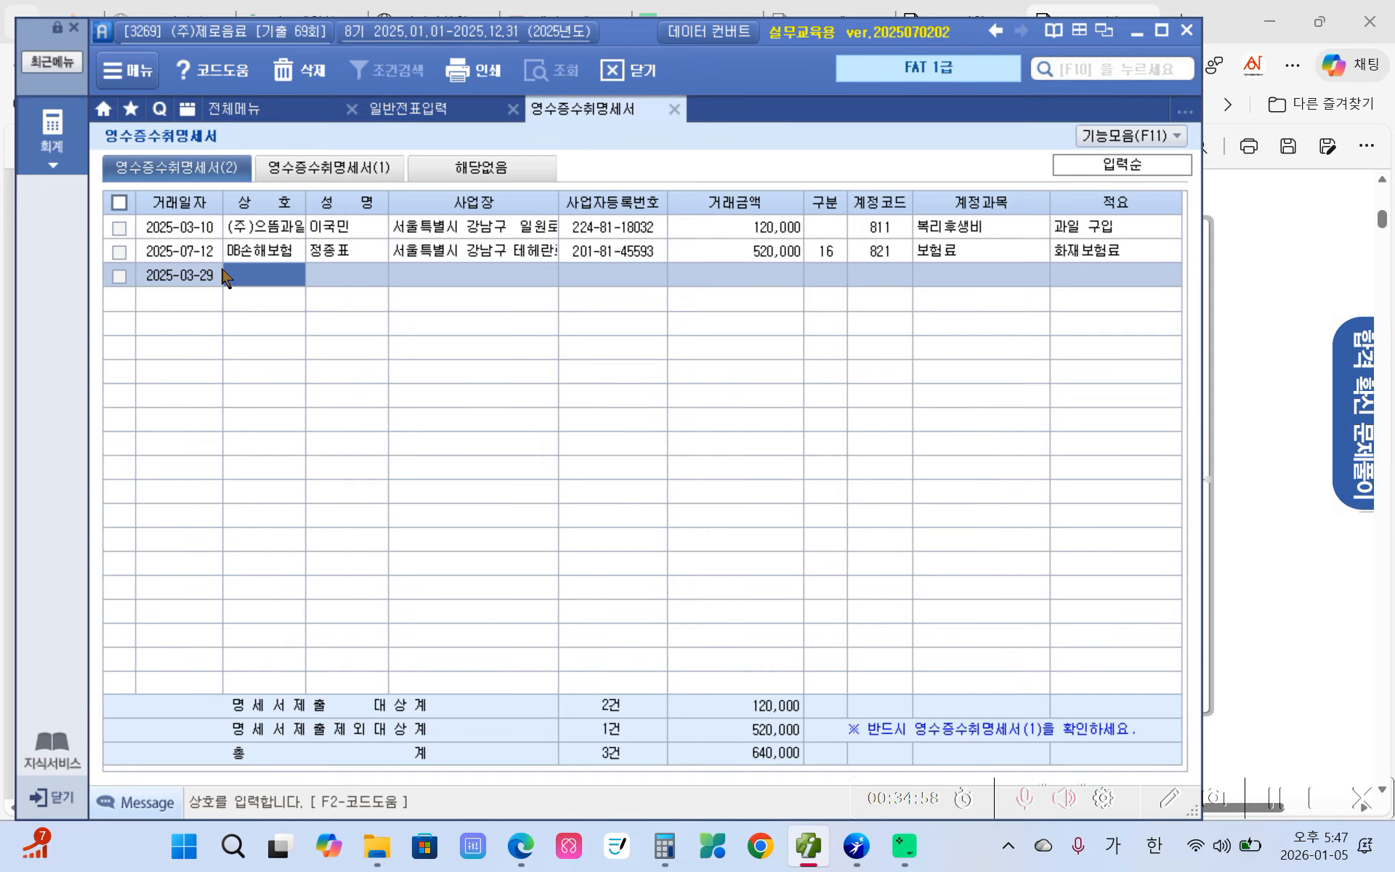
{"action": "type", "text": "명항ㅈ주차장"}
{"action": "key", "text": "Return"}
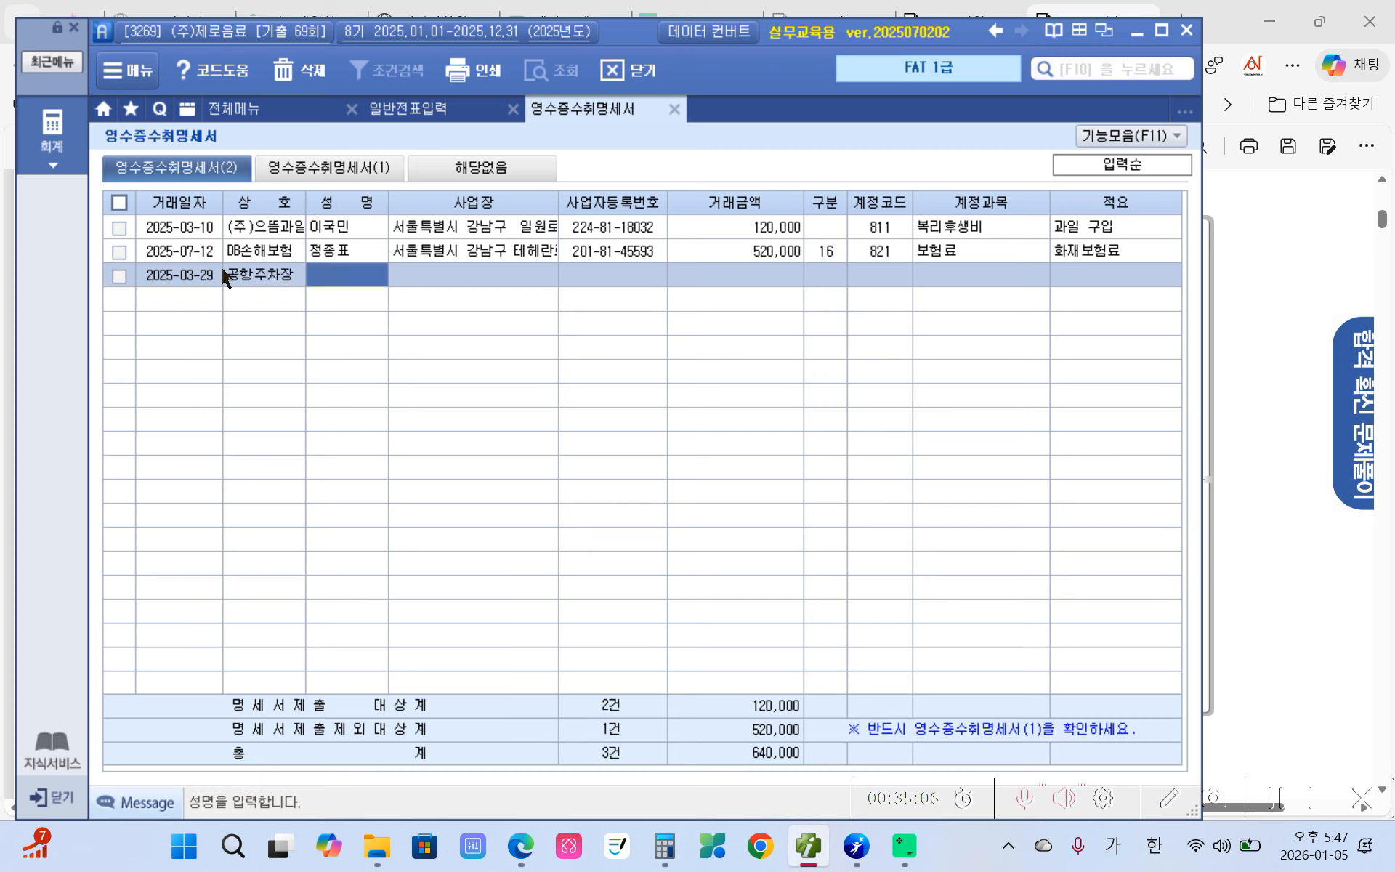
- Fill in the parking lot's representative name, business address and business registration number
{"action": "type", "text": "김우"}
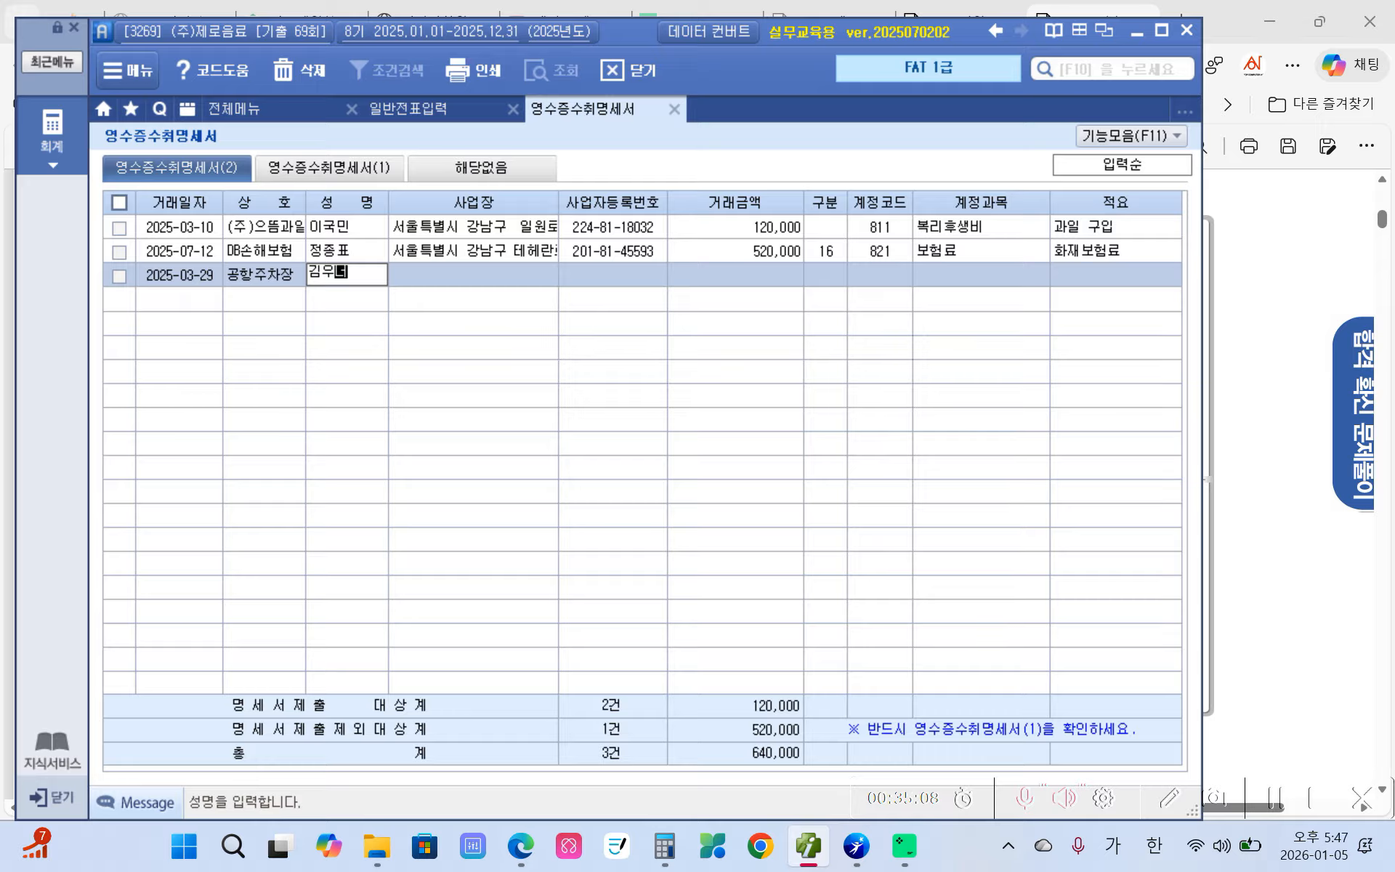
{"action": "key", "text": "BackSpace"}
{"action": "key", "text": "BackSpace"}
{"action": "key", "text": "BackSpace"}
{"action": "key", "text": "BackSpace"}
{"action": "type", "text": "ㄱ"}
{"action": "key", "text": "Return"}
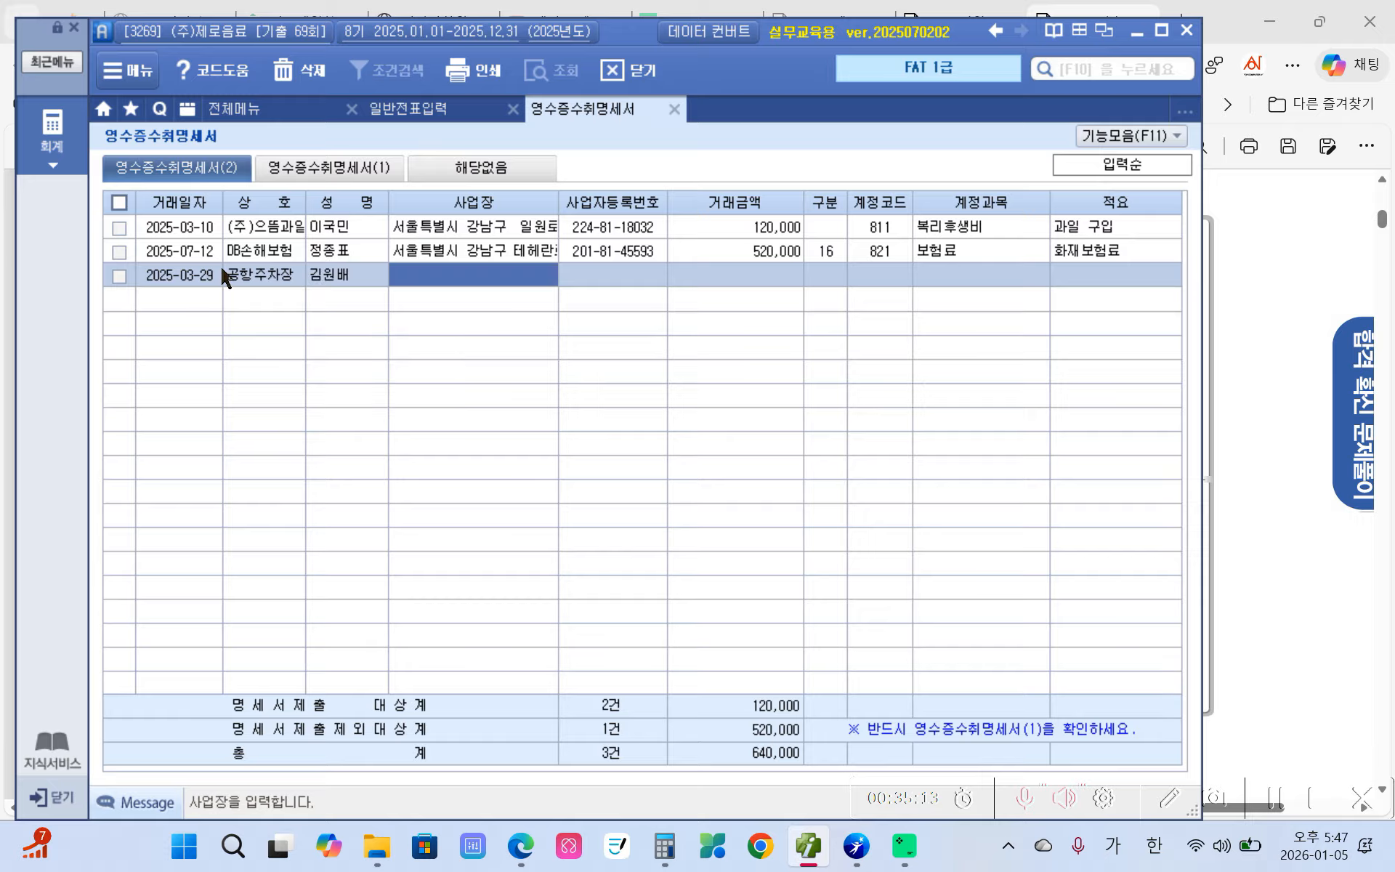
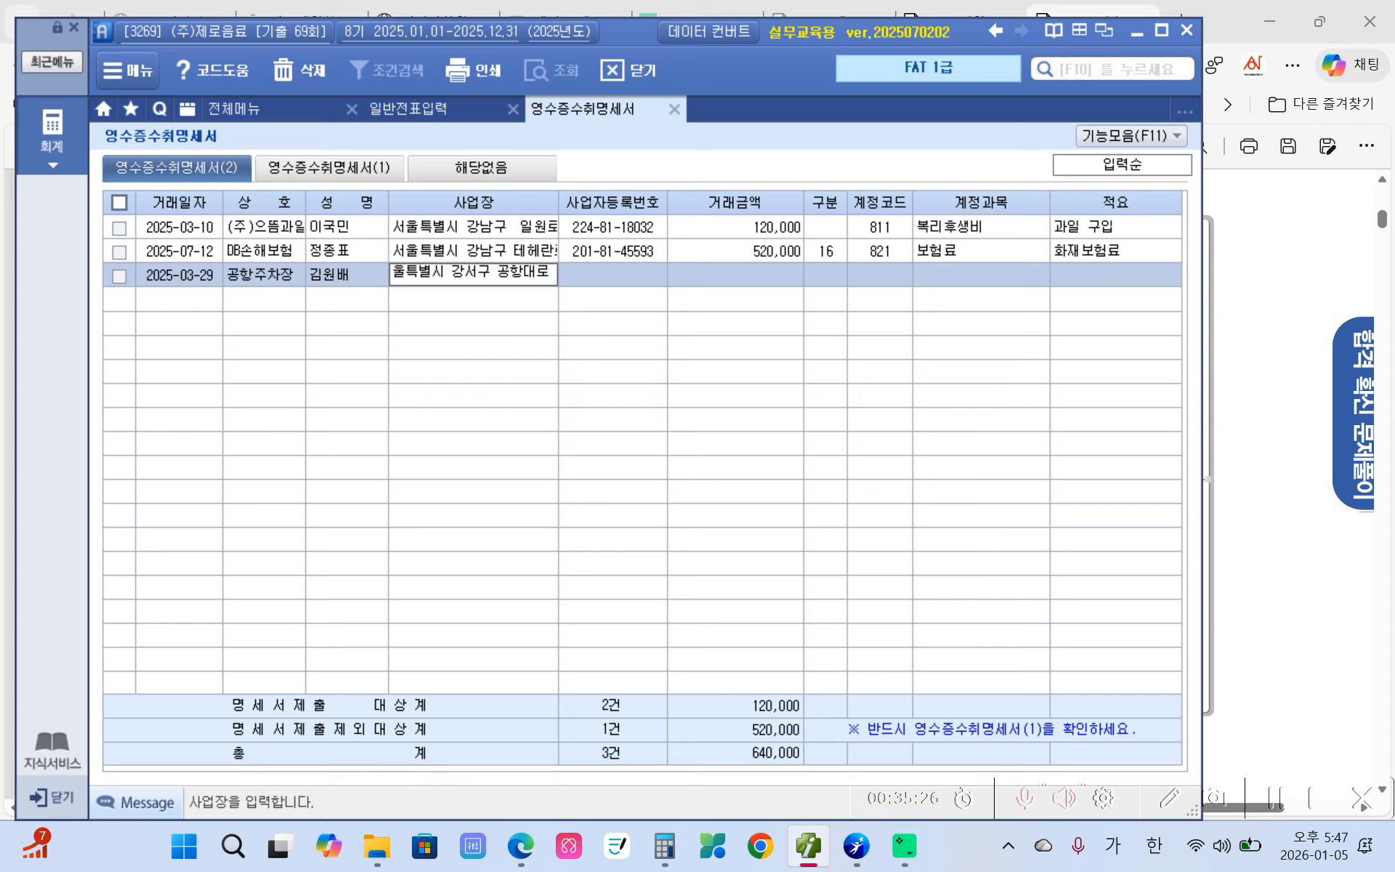
{"action": "key", "text": "Return"}
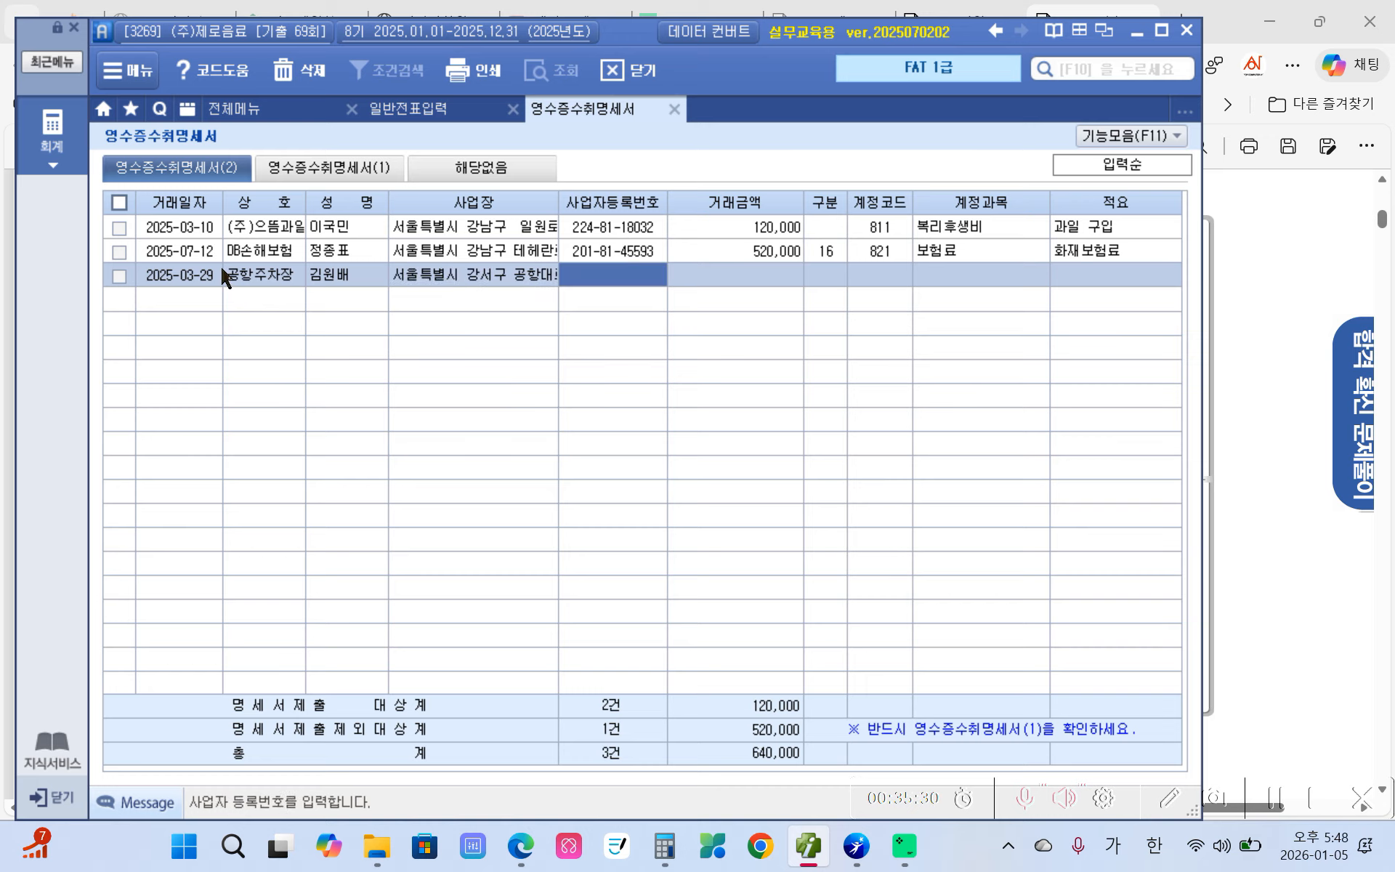
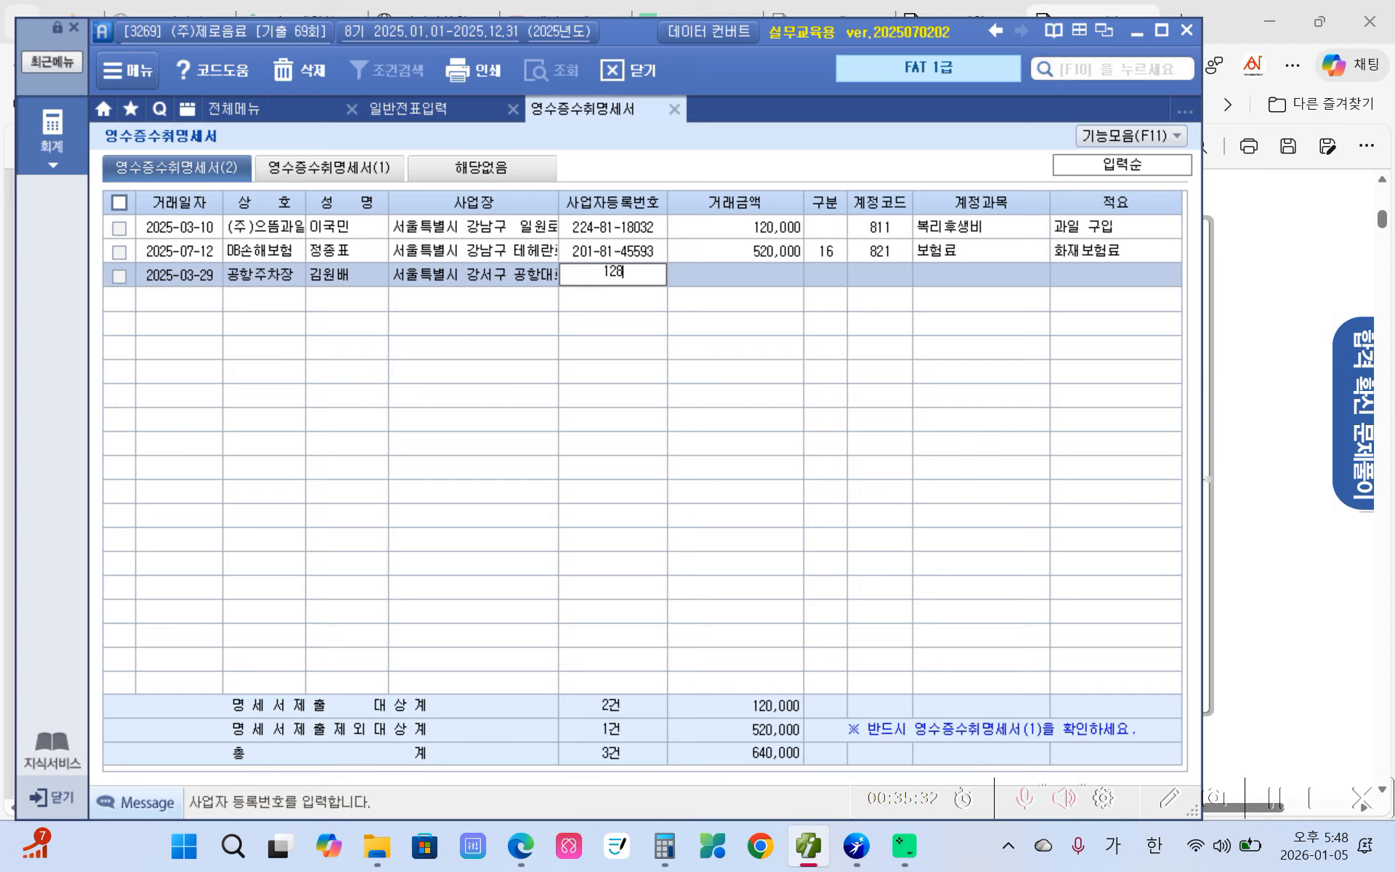
{"action": "key", "text": "Return"}
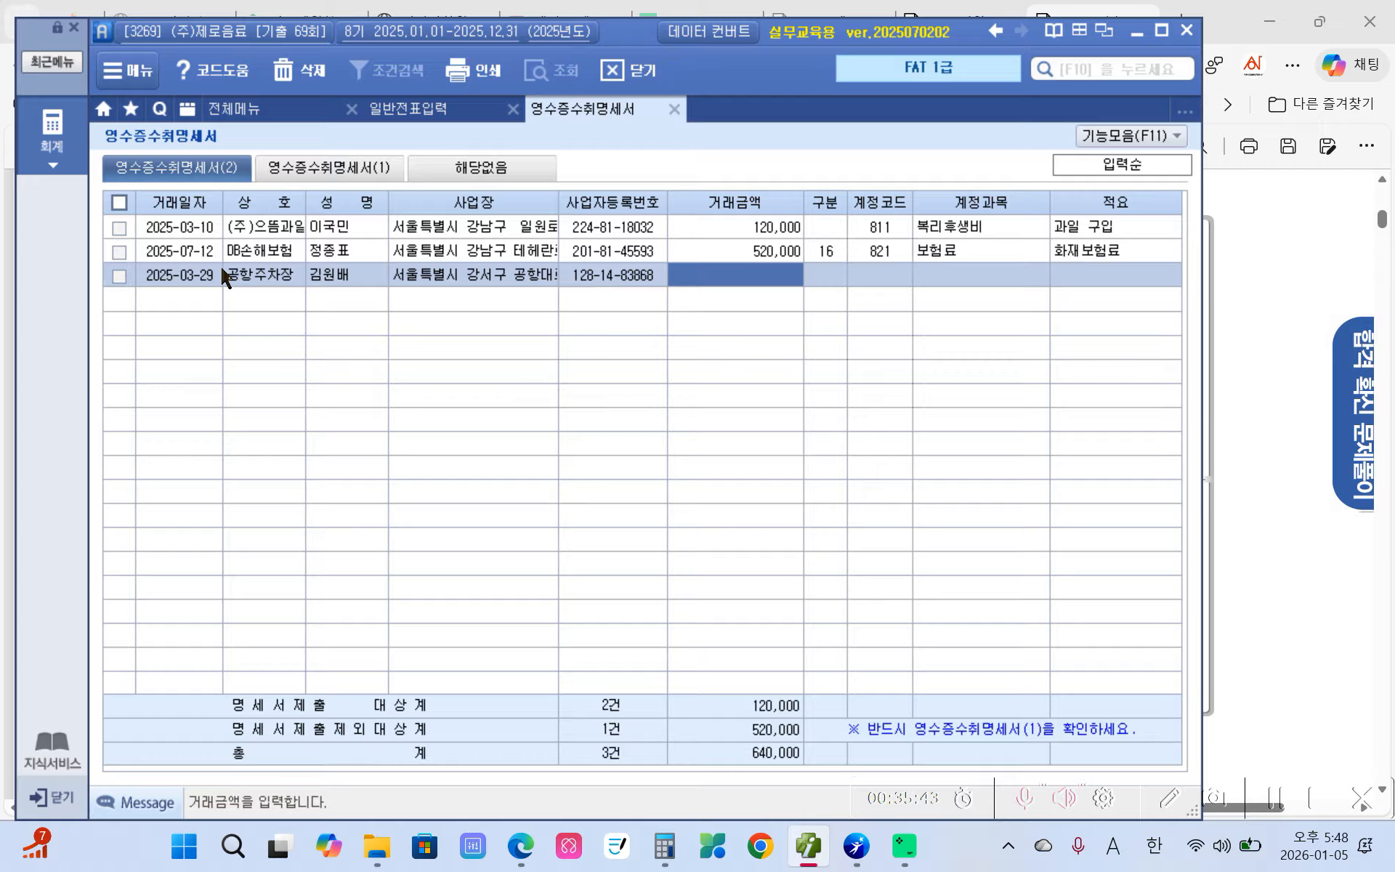
- Enter a 33,000 amount and account code 822 차량유지비 for the 공항주차장 row
{"action": "type", "text": "330000"}
{"action": "key", "text": "Return"}
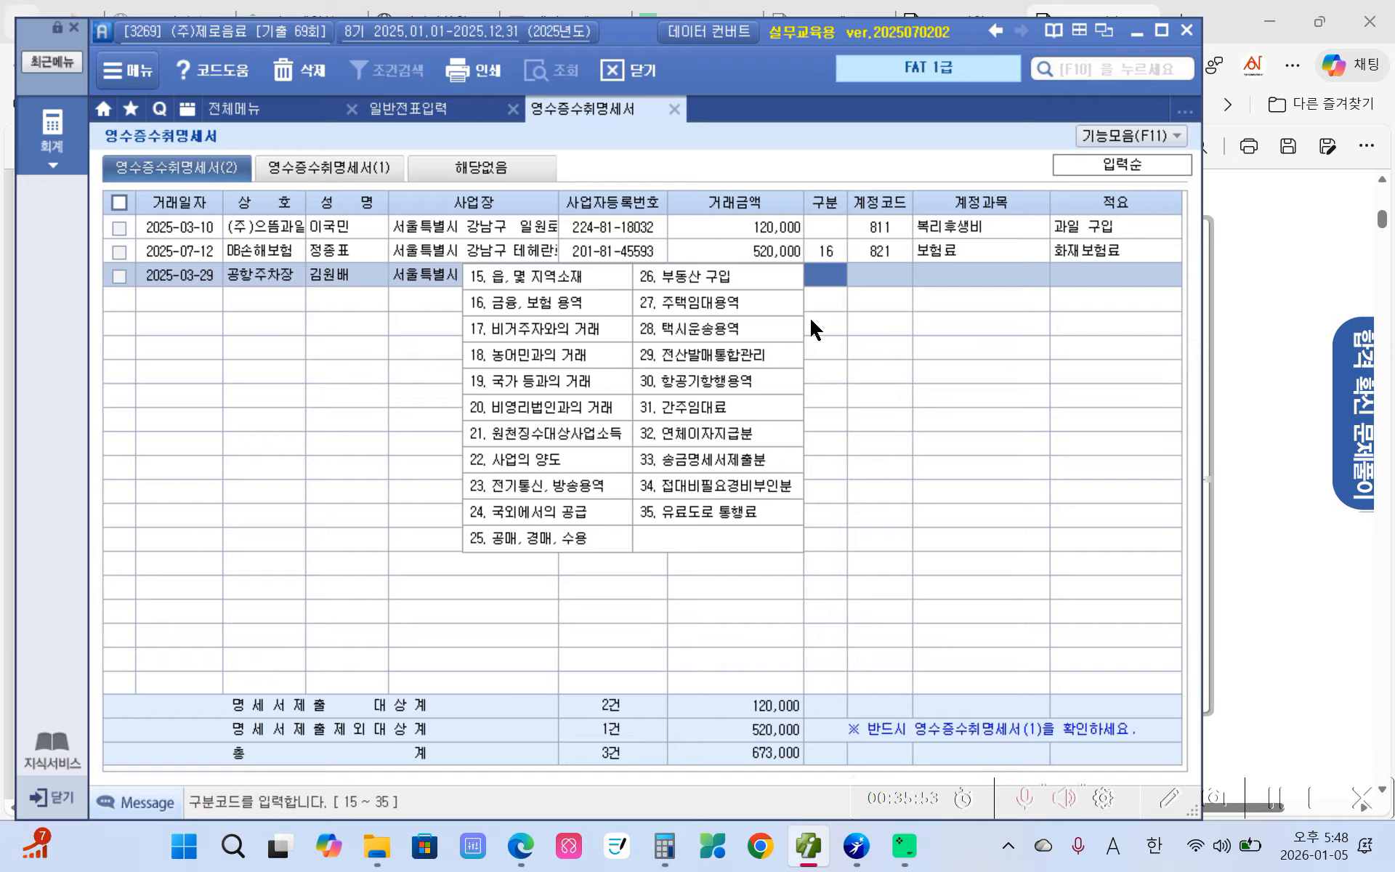
{"action": "left_click", "coordinate": [898, 276]}
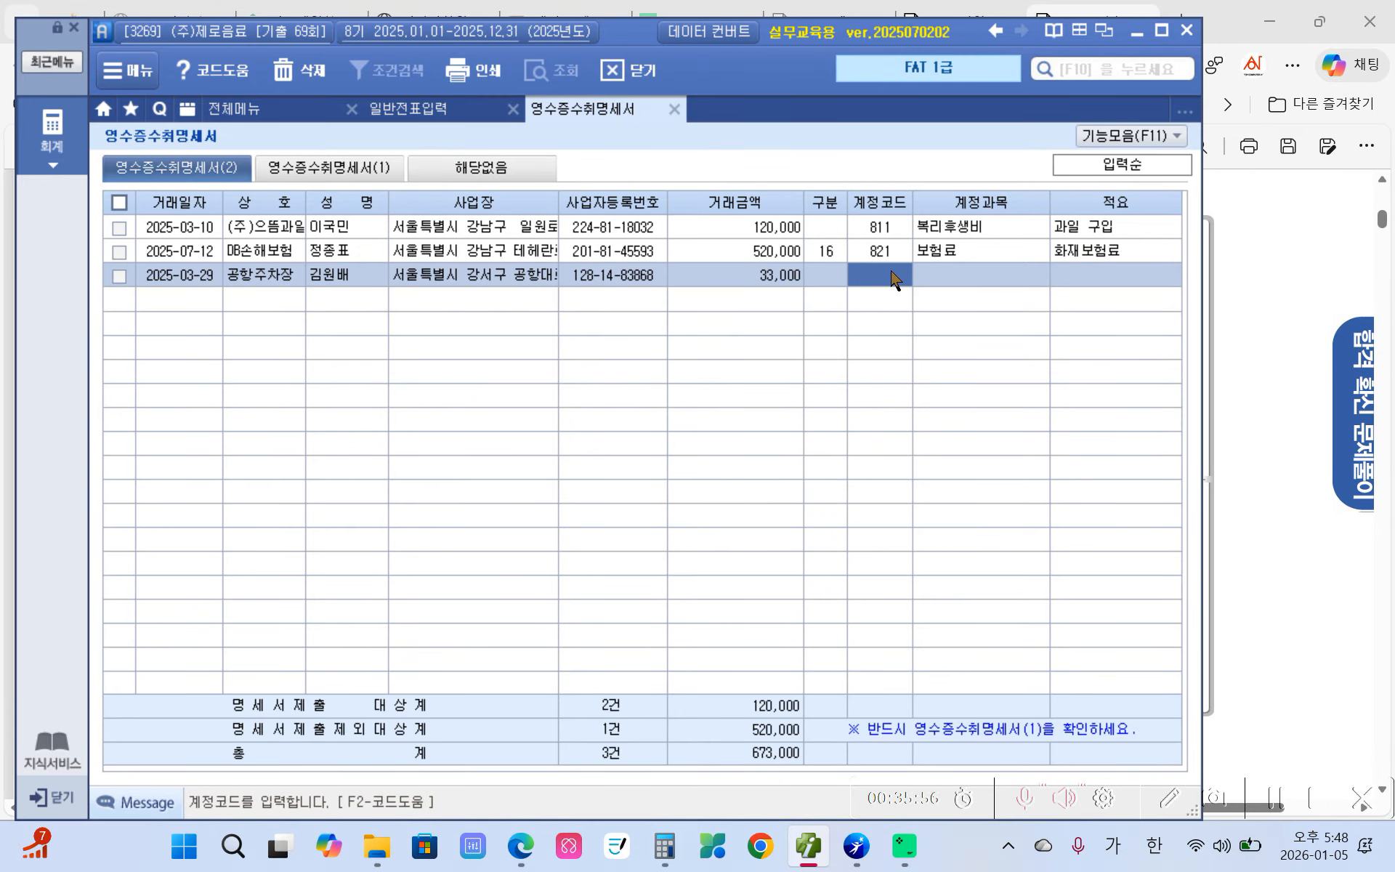
{"action": "left_click", "coordinate": [411, 111]}
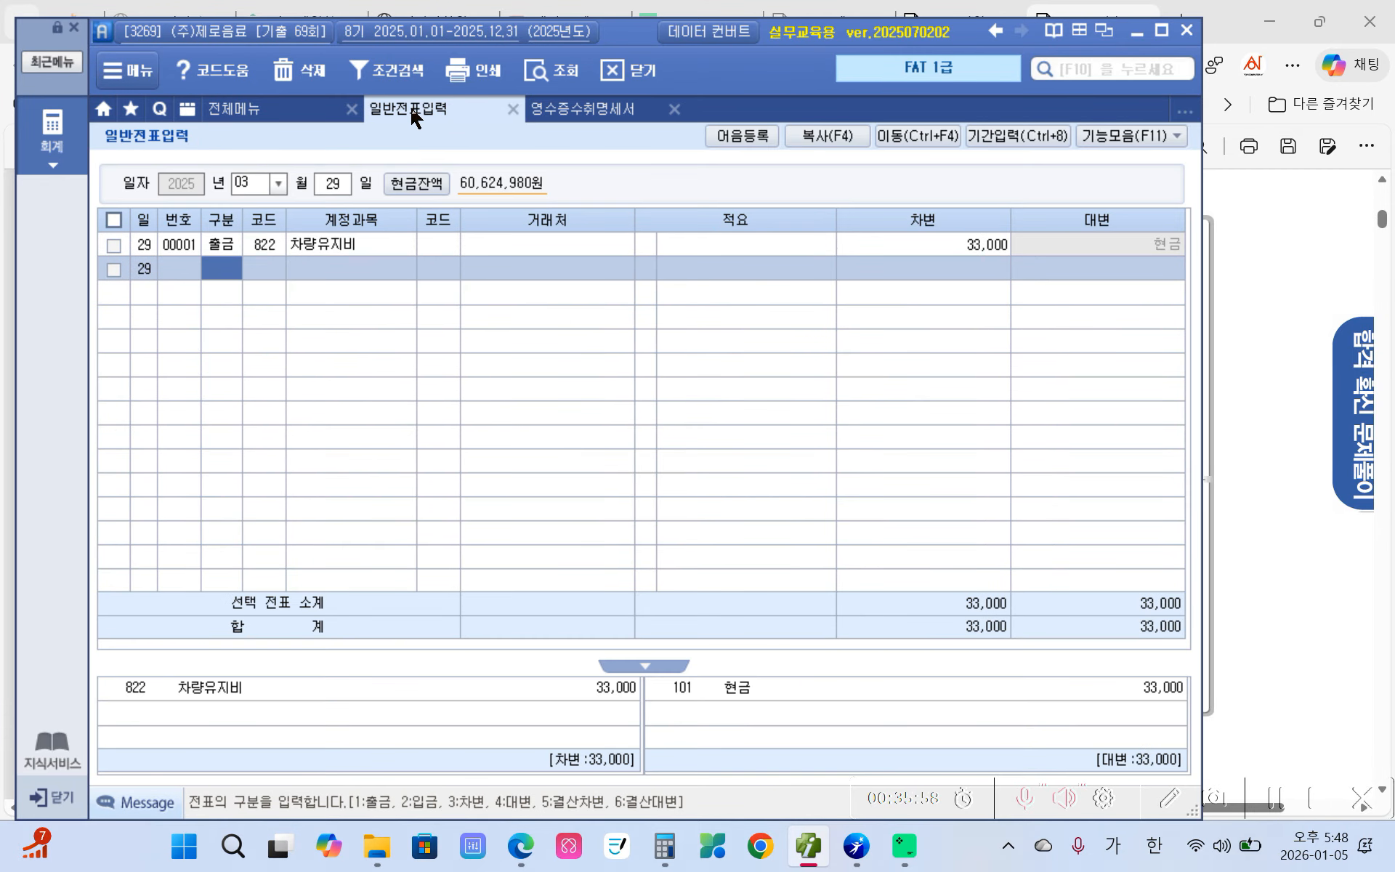
{"action": "left_click", "coordinate": [581, 110]}
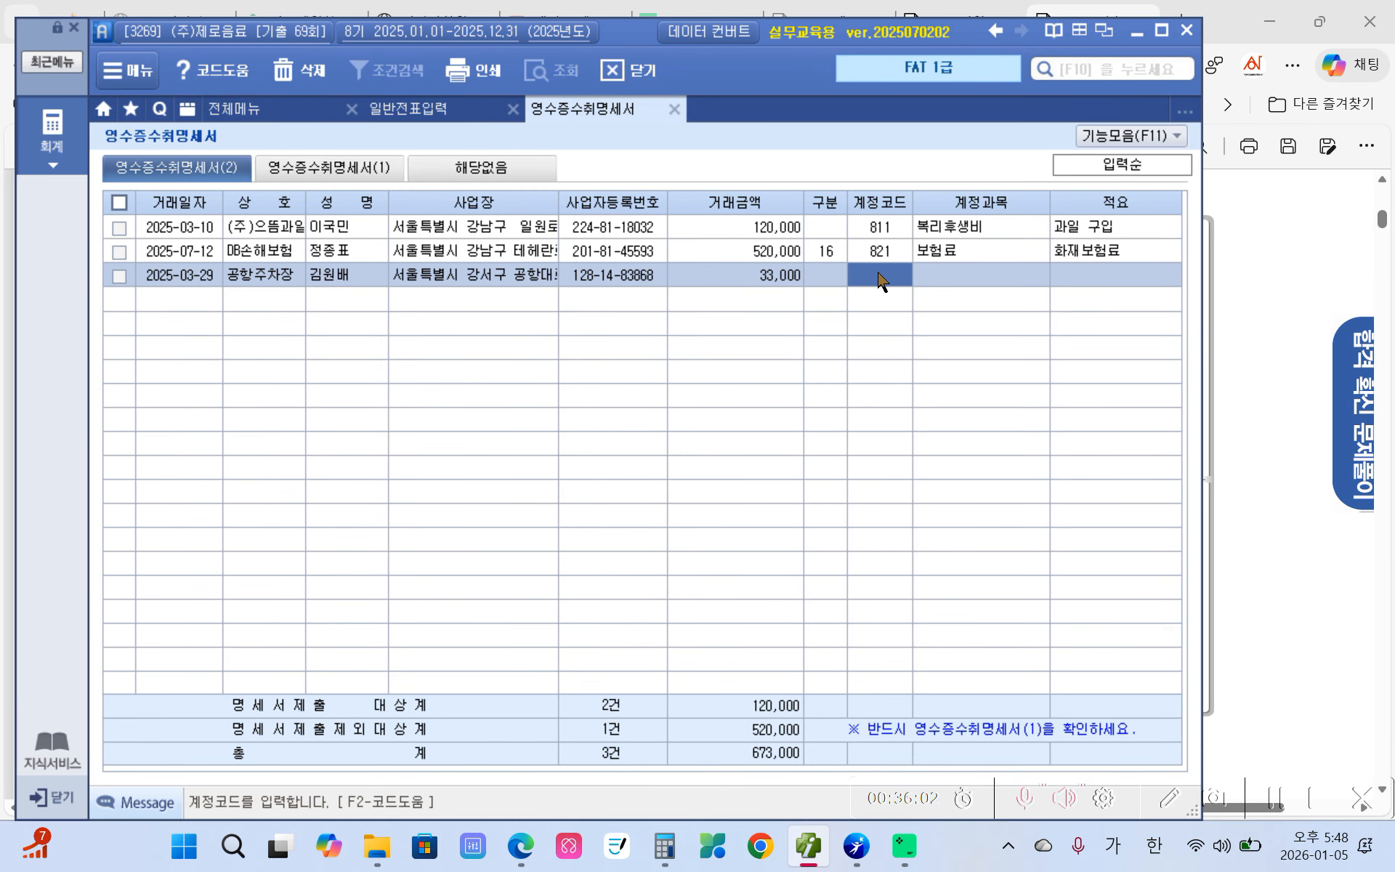
{"action": "type", "text": "822"}
{"action": "key", "text": "Return"}
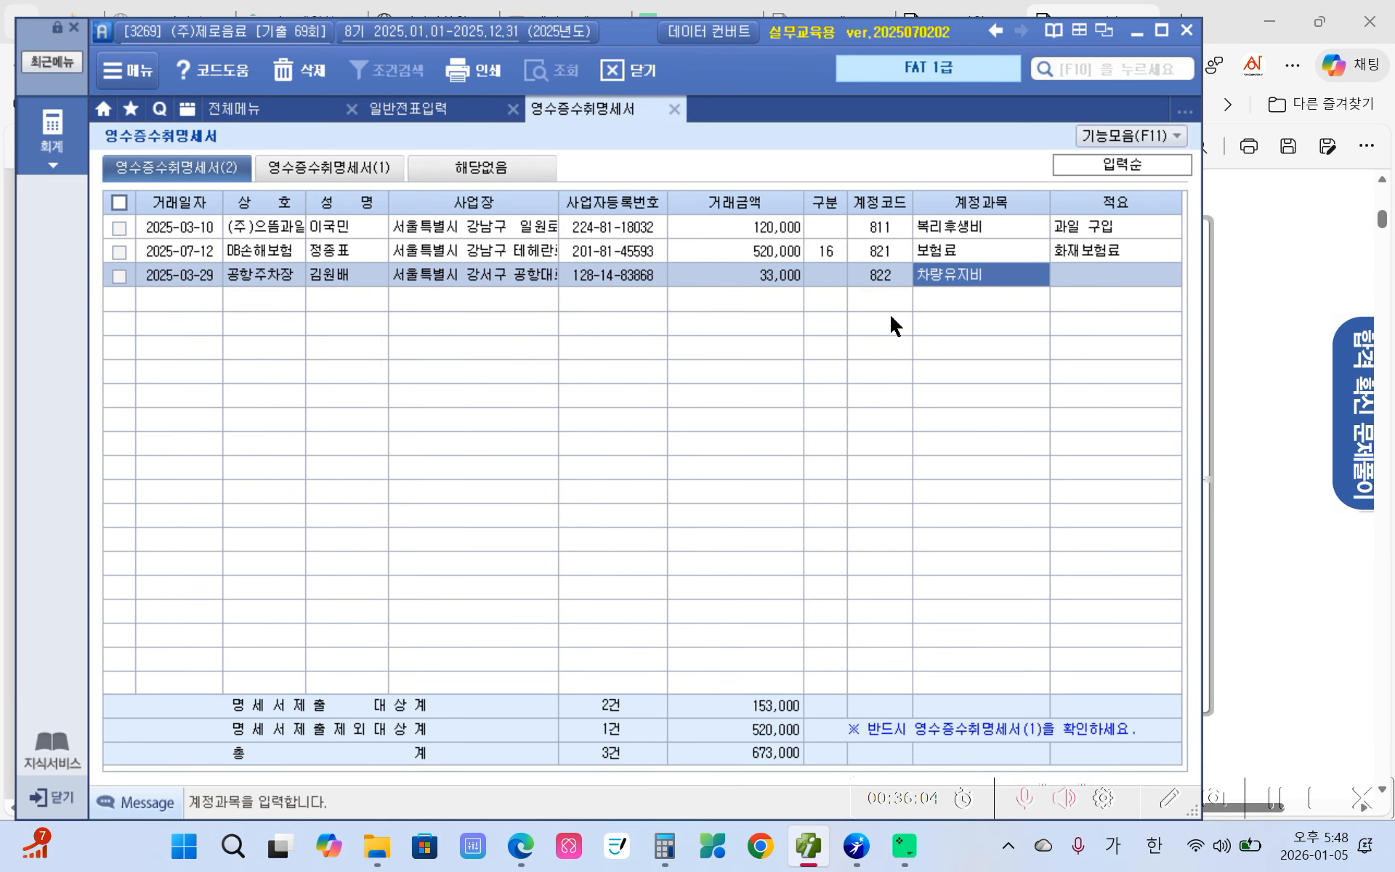
- Add the memo 주차비 to complete the 공항주차장 row
{"action": "left_click", "coordinate": [1081, 284]}
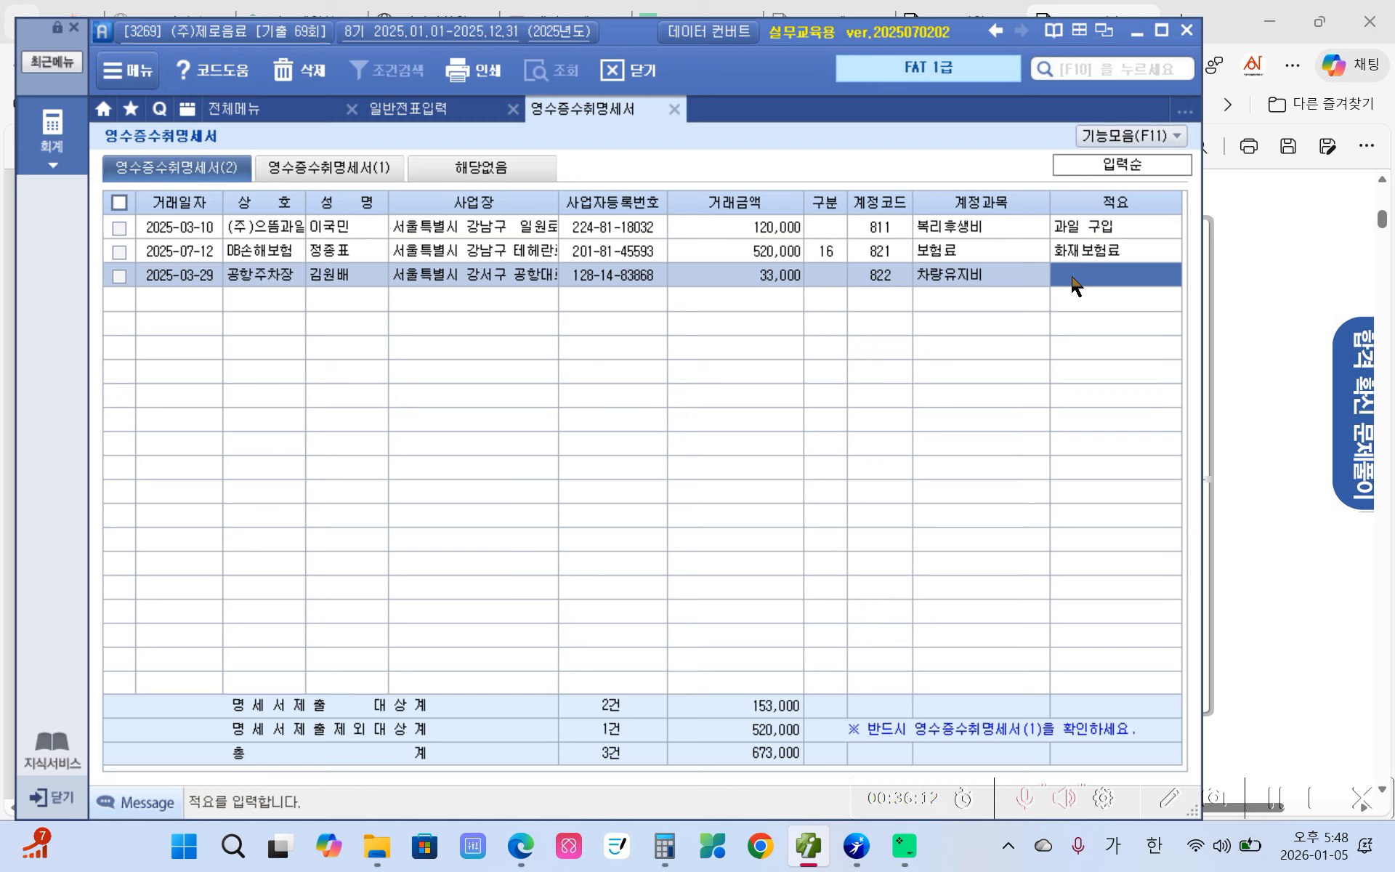
{"action": "type", "text": "주차비"}
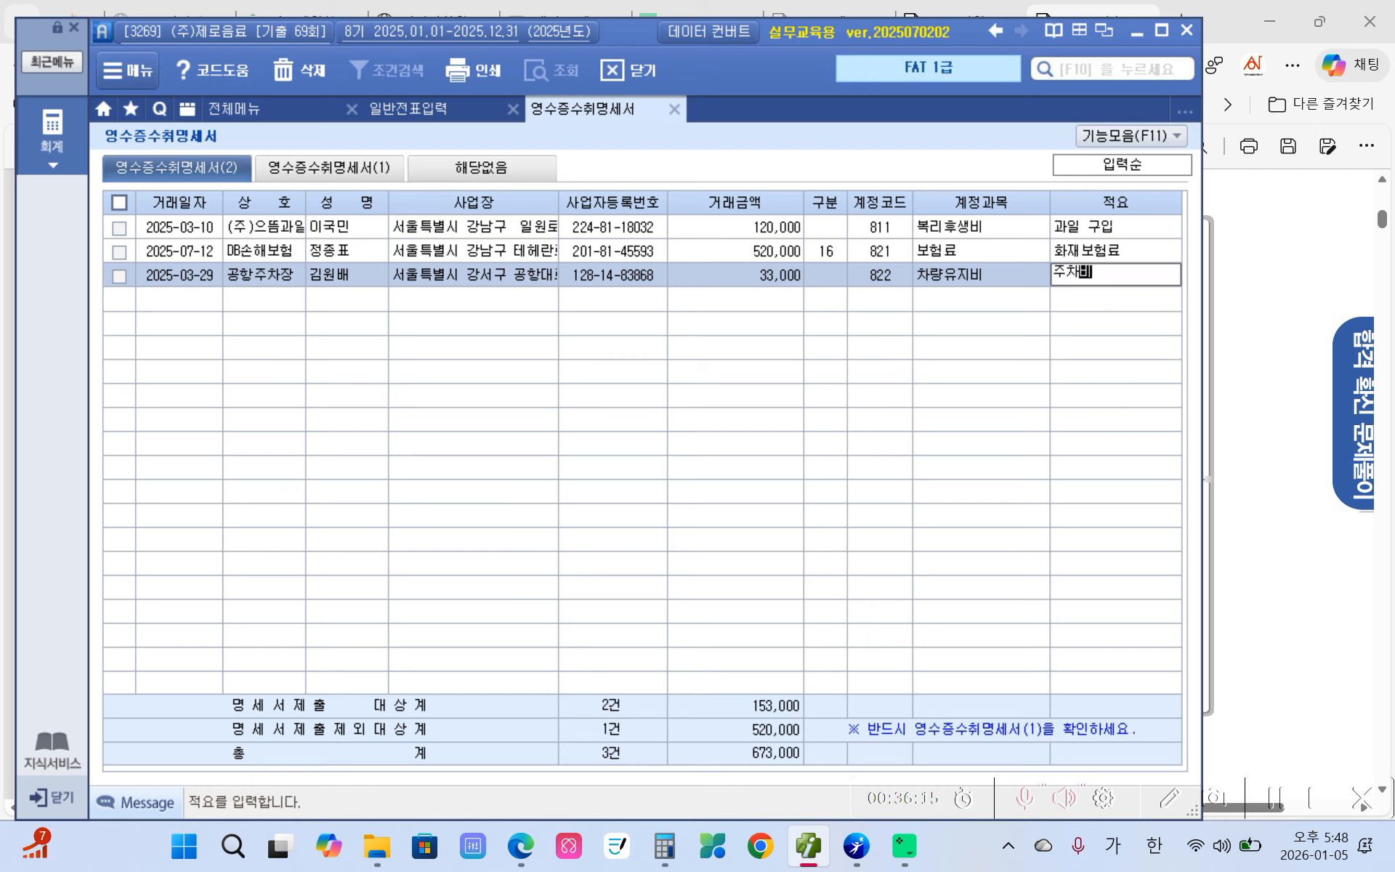
{"action": "key", "text": "Return"}
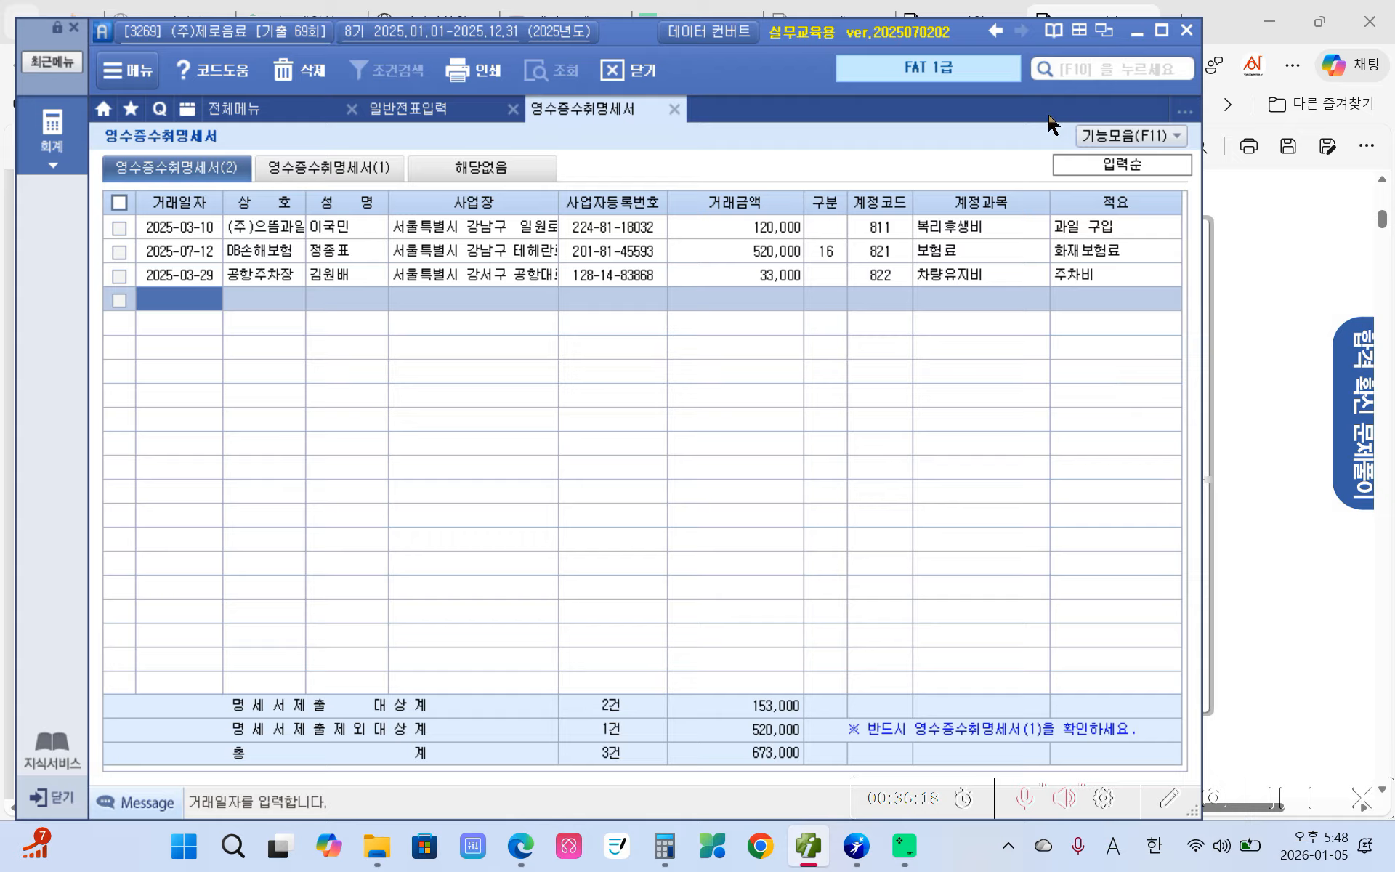
{"action": "mouse_move", "coordinate": [836, 678]}
{"action": "left_mouse_down"}
{"action": "mouse_move", "coordinate": [1090, 784]}
{"action": "mouse_move", "coordinate": [1199, 747]}
{"action": "left_mouse_up"}
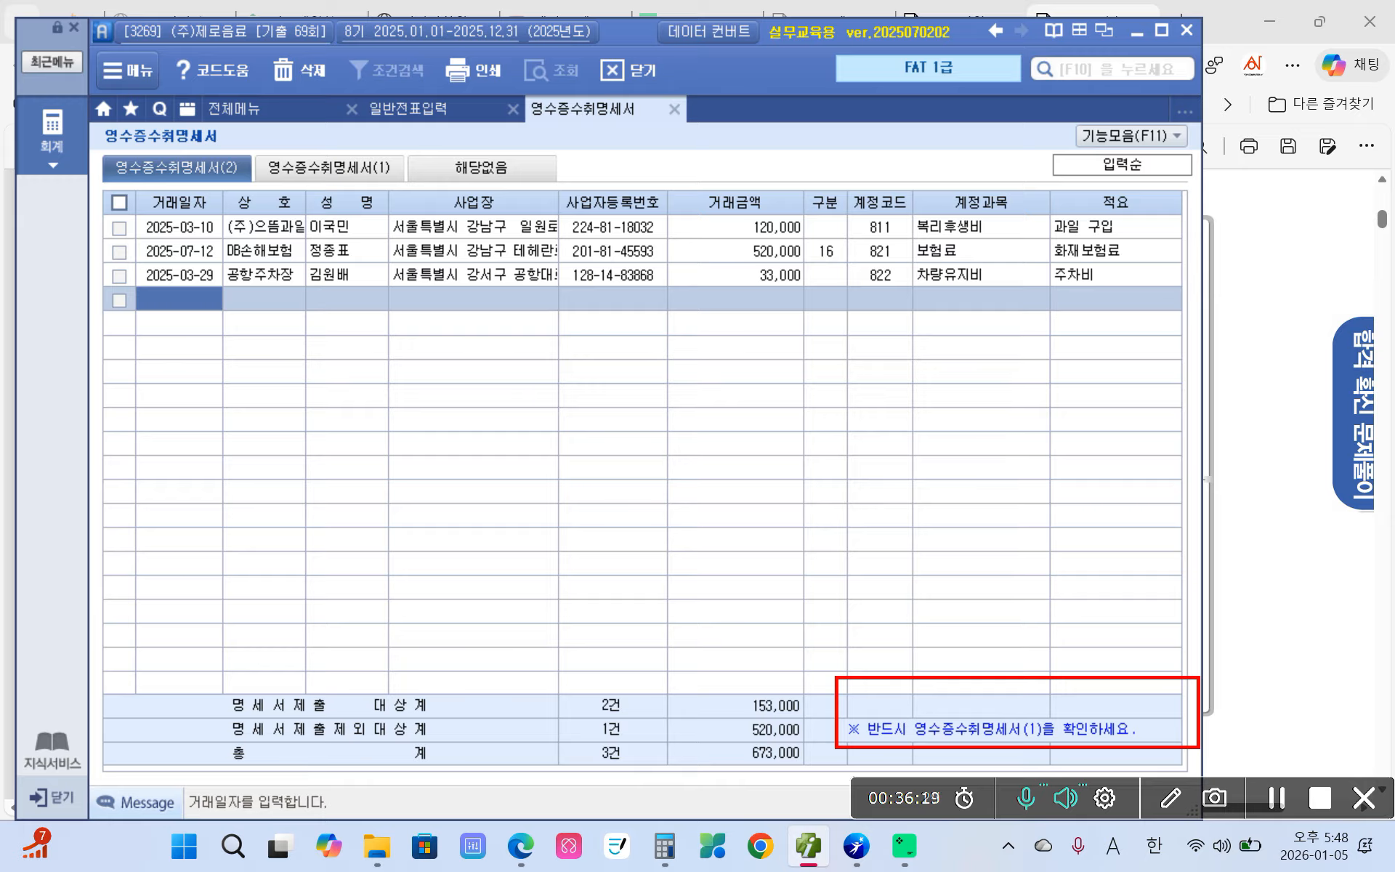
{"action": "mouse_move", "coordinate": [328, 148]}
{"action": "left_mouse_down"}
{"action": "mouse_move", "coordinate": [338, 169]}
{"action": "mouse_move", "coordinate": [366, 150]}
{"action": "left_mouse_up"}
- Load statement (2) into statement (1) via 명세서(2)불러오기(F4), then close and save the statements
{"action": "key", "text": "Escape"}
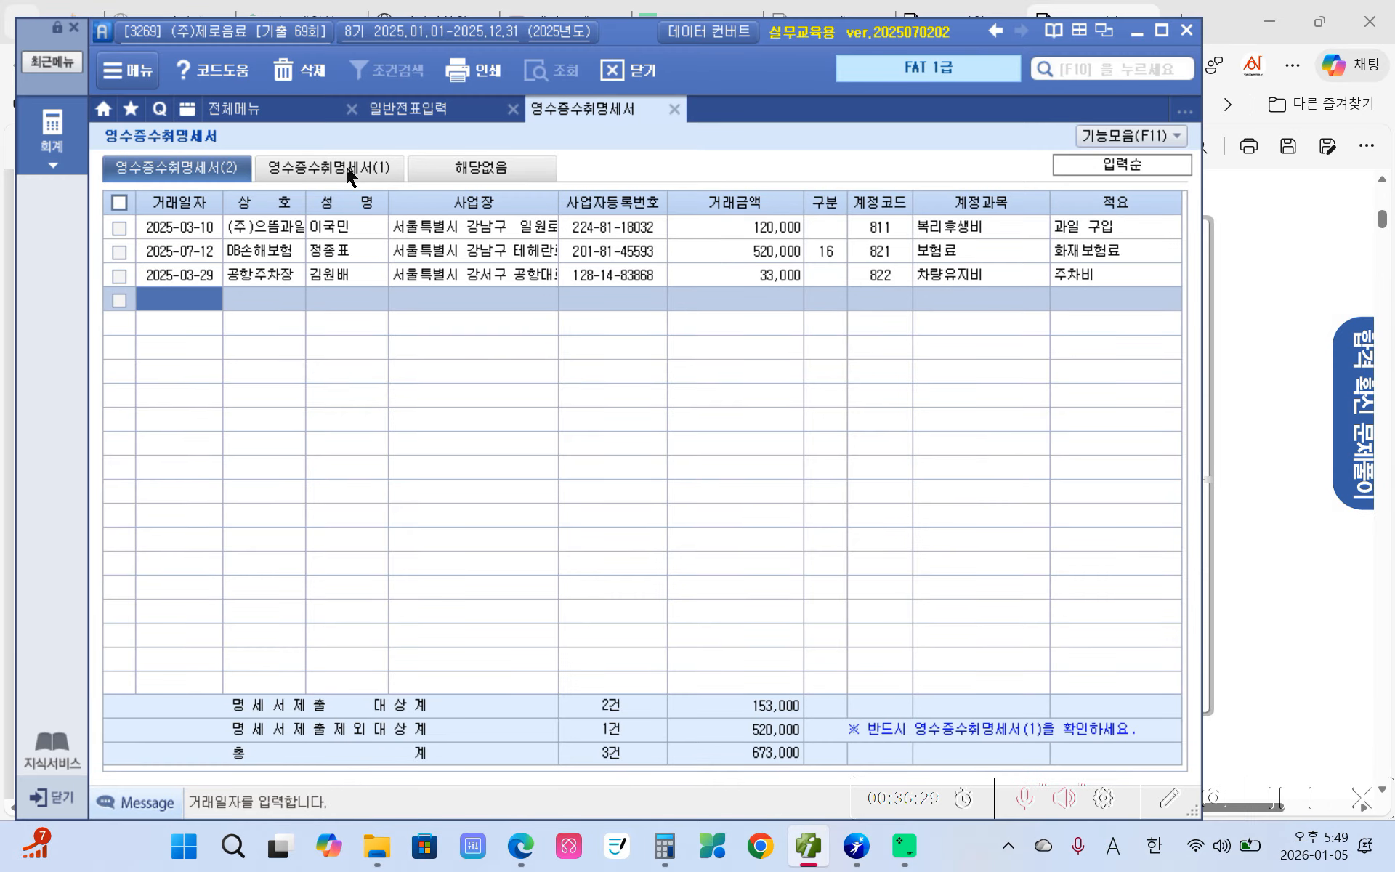
{"action": "left_click", "coordinate": [345, 166]}
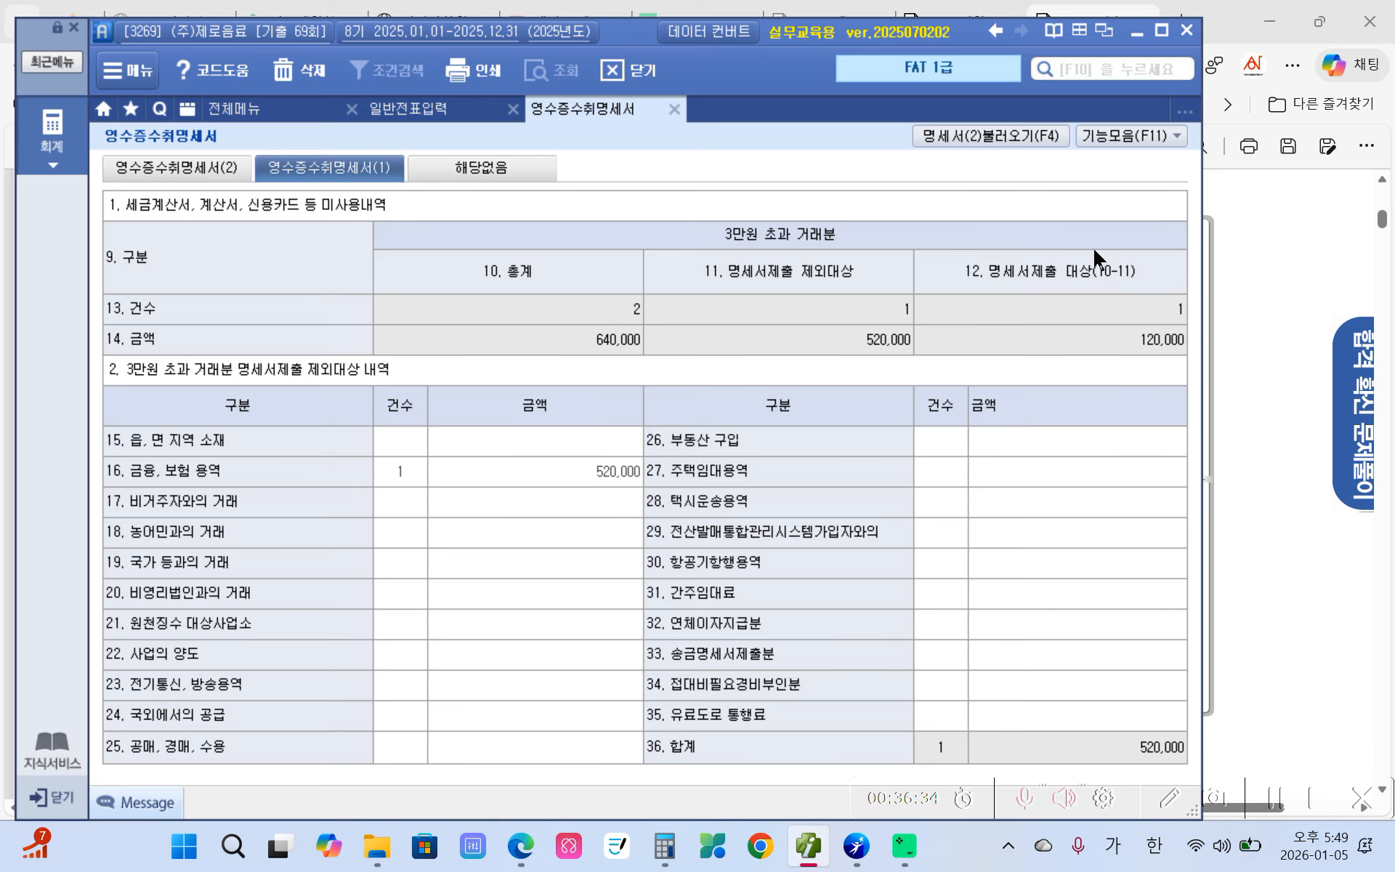
{"action": "left_click", "coordinate": [1015, 140]}
{"action": "left_click", "coordinate": [673, 111]}
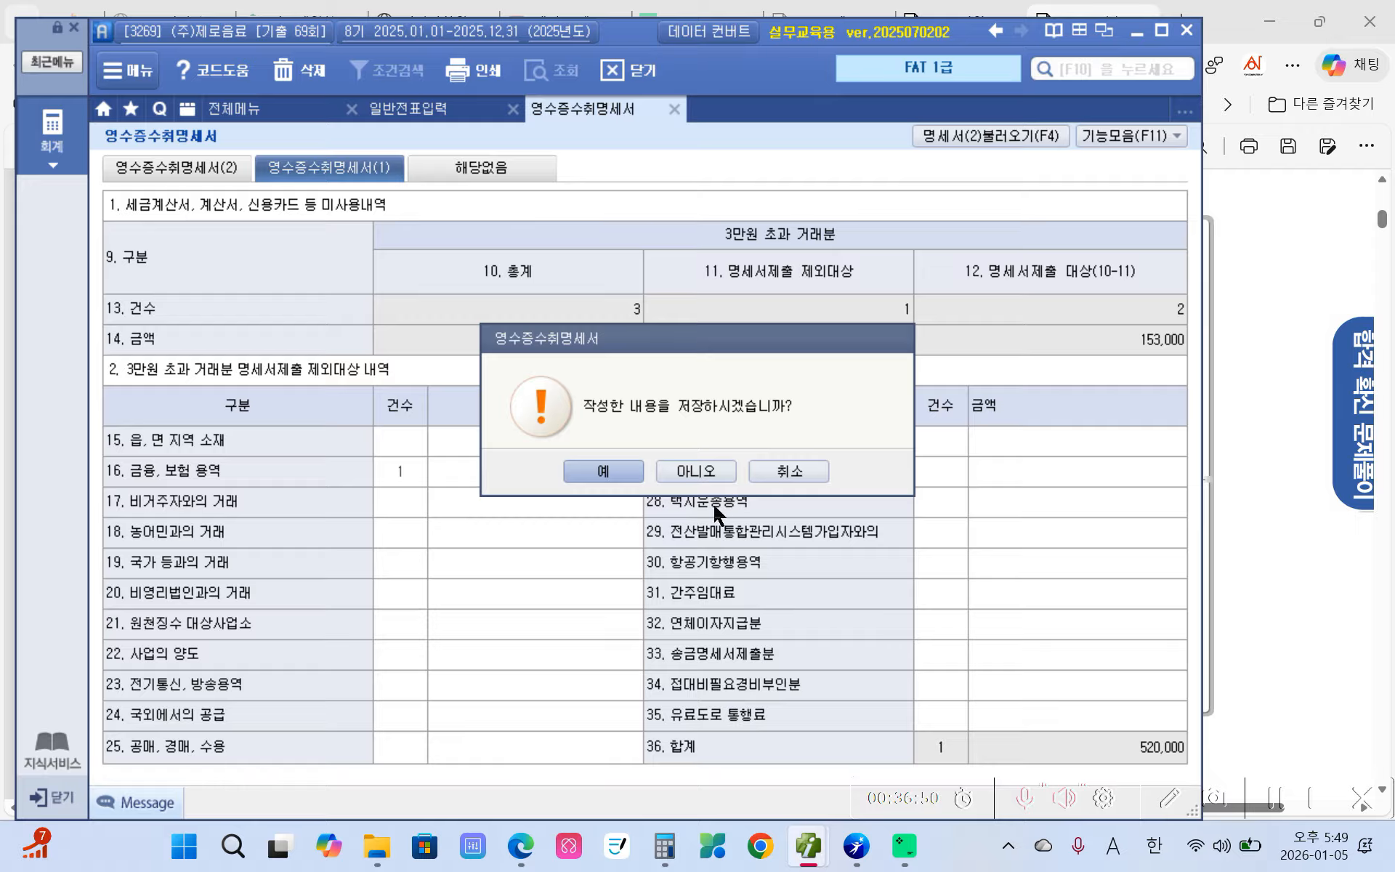
{"action": "left_click", "coordinate": [602, 471]}
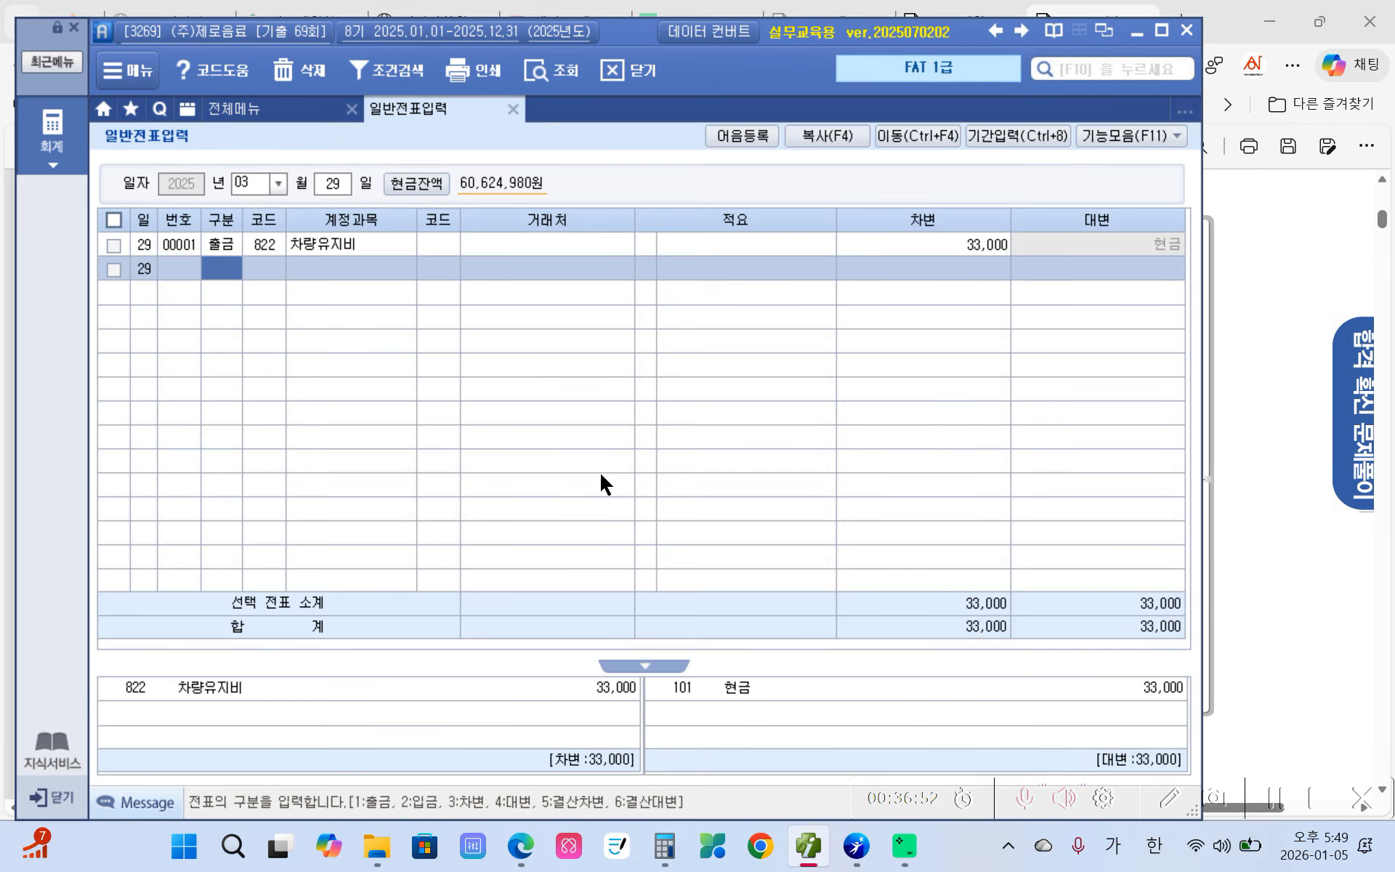